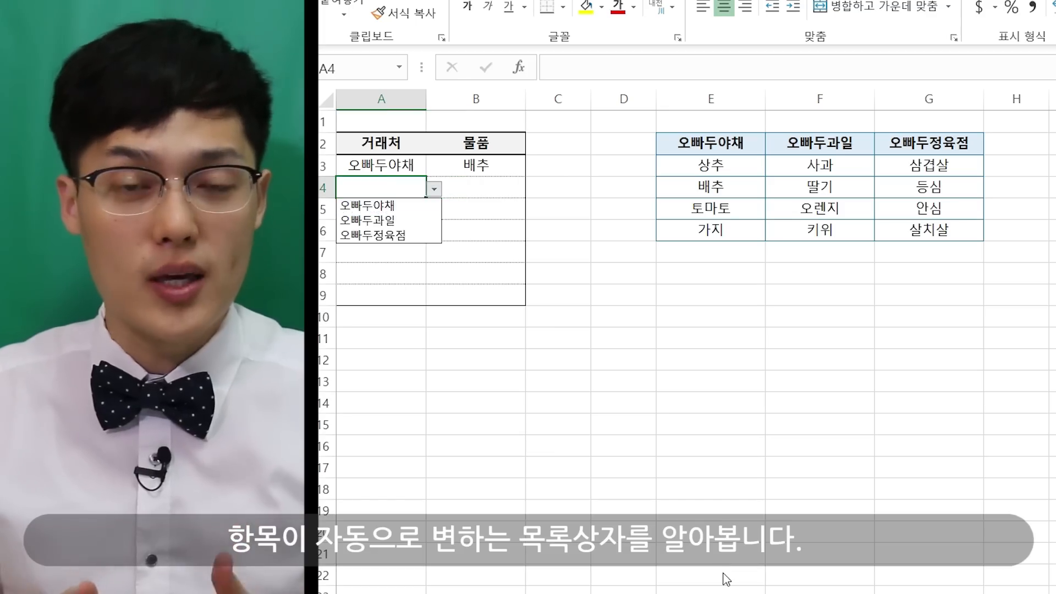
# - Choose a 물품 entry for row 4 from its drop-down list
pyautogui.press('Right')
pyautogui.hotkey('alt', 'Down')
pyautogui.press('Down')
pyautogui.press('Down')
pyautogui.press('Down')
pyautogui.press('Return')
# - Choose a 거래처 for row 5 from its drop-down list and open the dependent 물품 list beside it
pyautogui.press('Down')
pyautogui.press('Left')
pyautogui.hotkey('alt', 'Down')
pyautogui.press('Down')
pyautogui.press('Return')
pyautogui.press('Right')
pyautogui.hotkey('alt', 'Down')
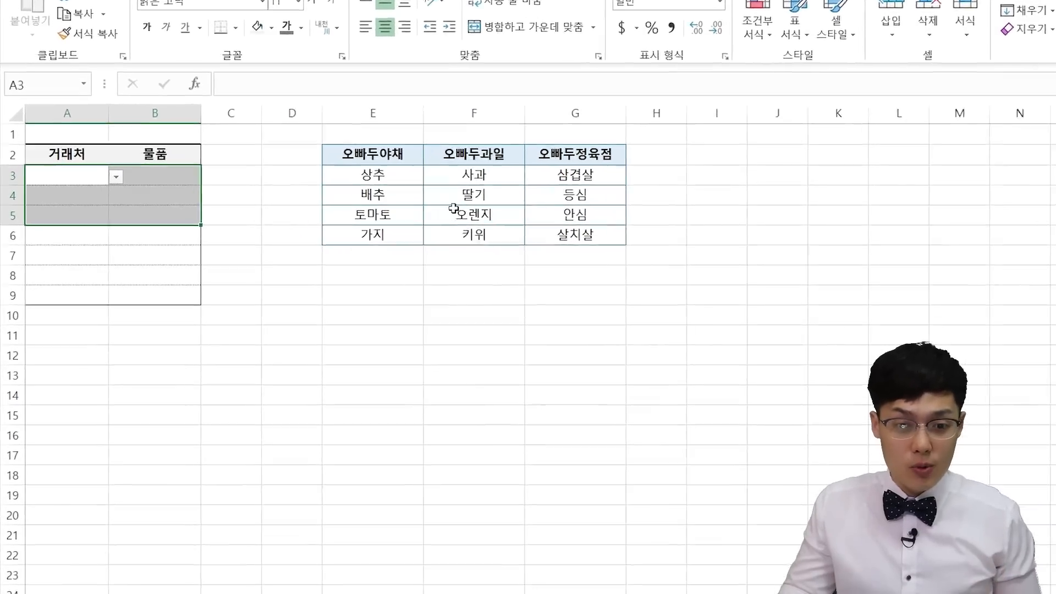
# - Examine the supplier headings 오빠두야채, 오빠두과일 and 오빠두정육점 and the items listed under them
pyautogui.click(483, 124)
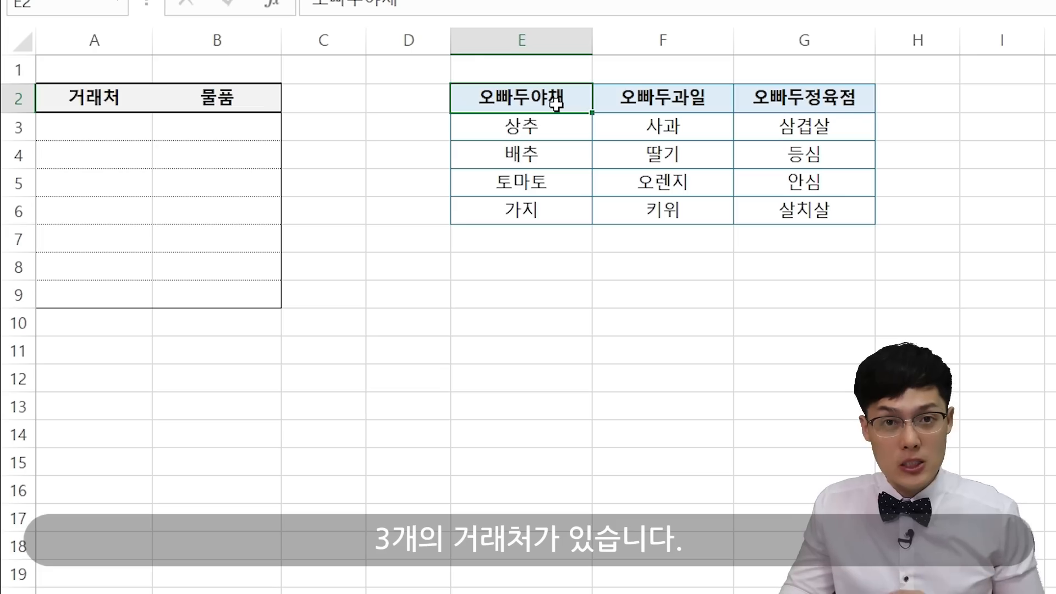
pyautogui.click(640, 97)
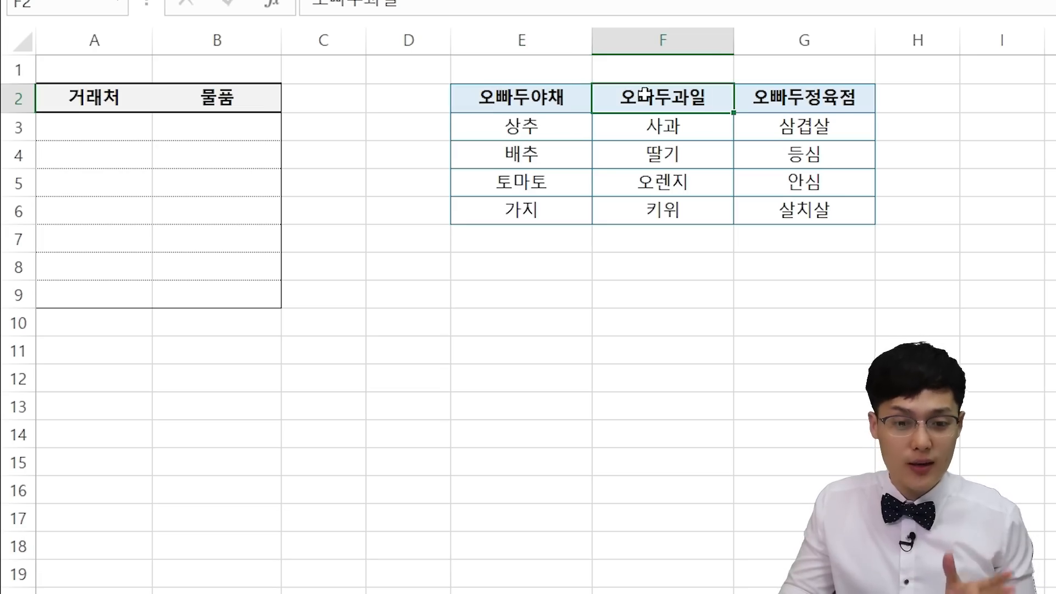
pyautogui.click(803, 103)
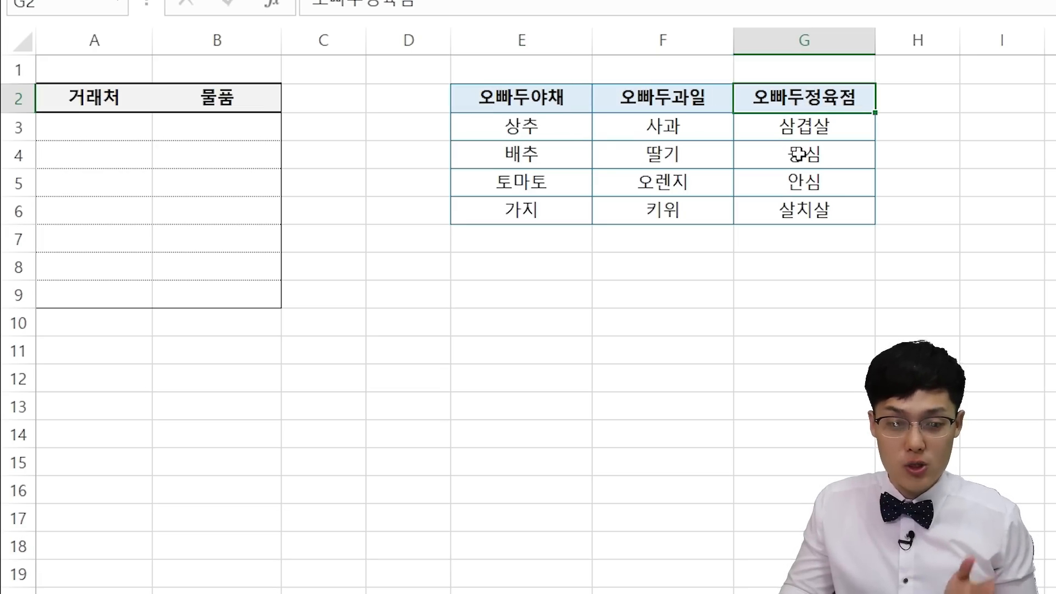
pyautogui.moveTo(583, 106); pyautogui.dragTo(542, 208)
pyautogui.moveTo(541, 105); pyautogui.dragTo(542, 209)
pyautogui.click(655, 174)
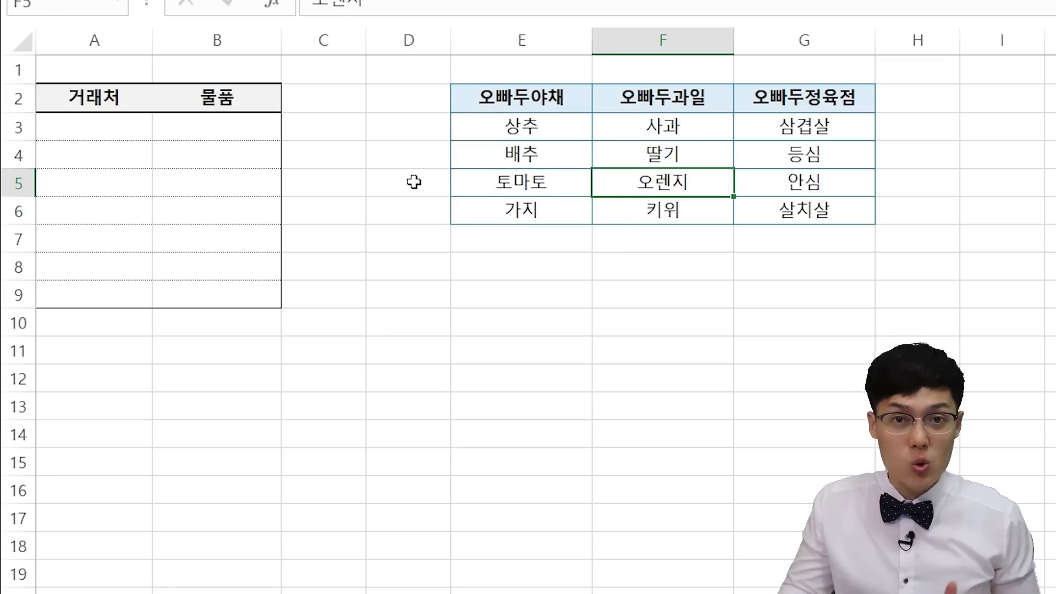
# - Fill row 3 from the drop-down lists with 거래처 오빠두야채 and 물품 상추
pyautogui.click(135, 125)
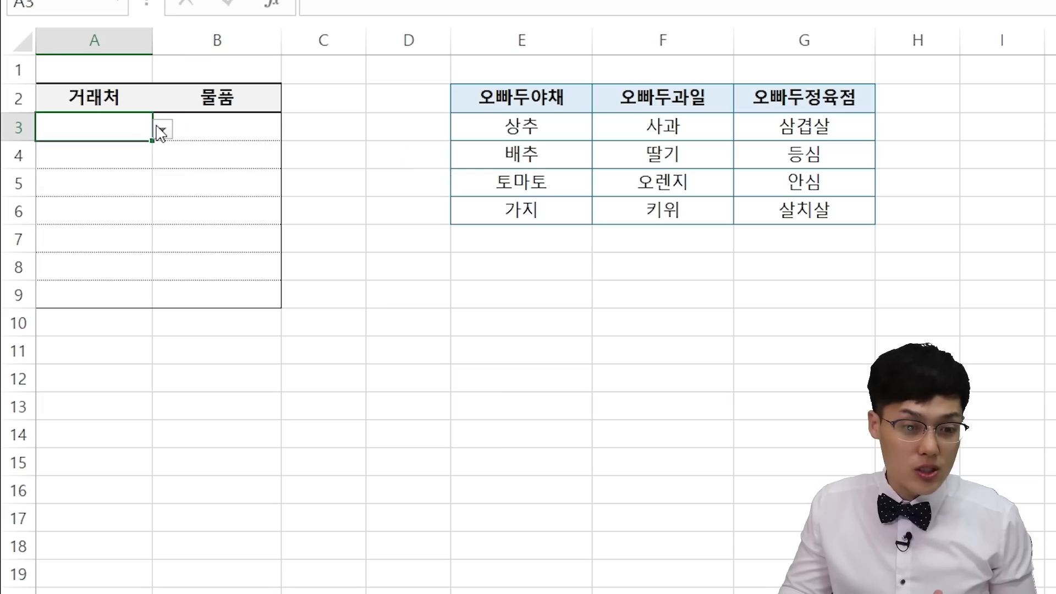
pyautogui.click(162, 130)
pyautogui.click(146, 152)
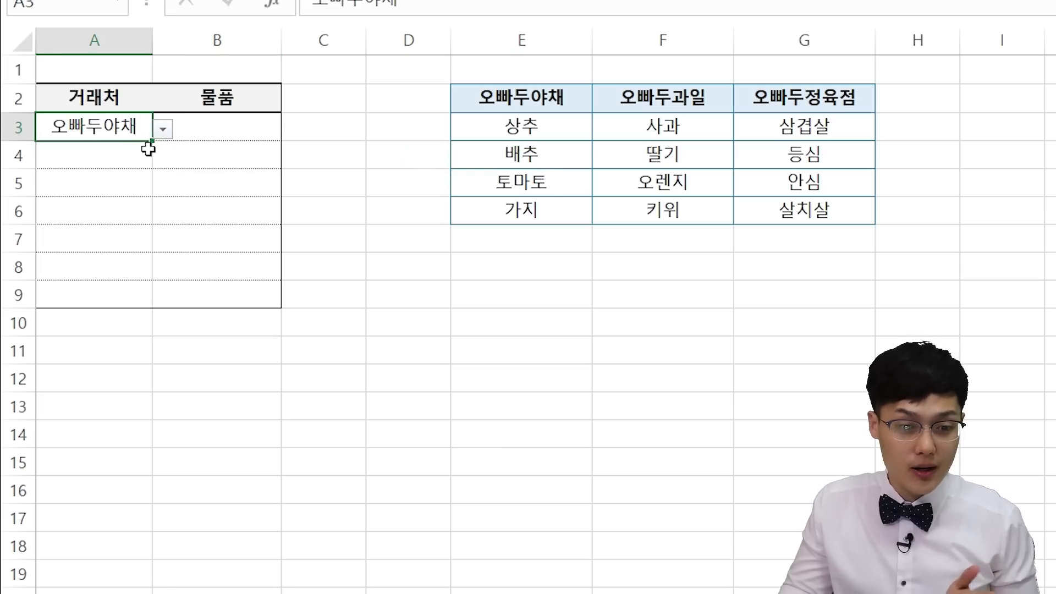
pyautogui.click(219, 126)
pyautogui.click(292, 131)
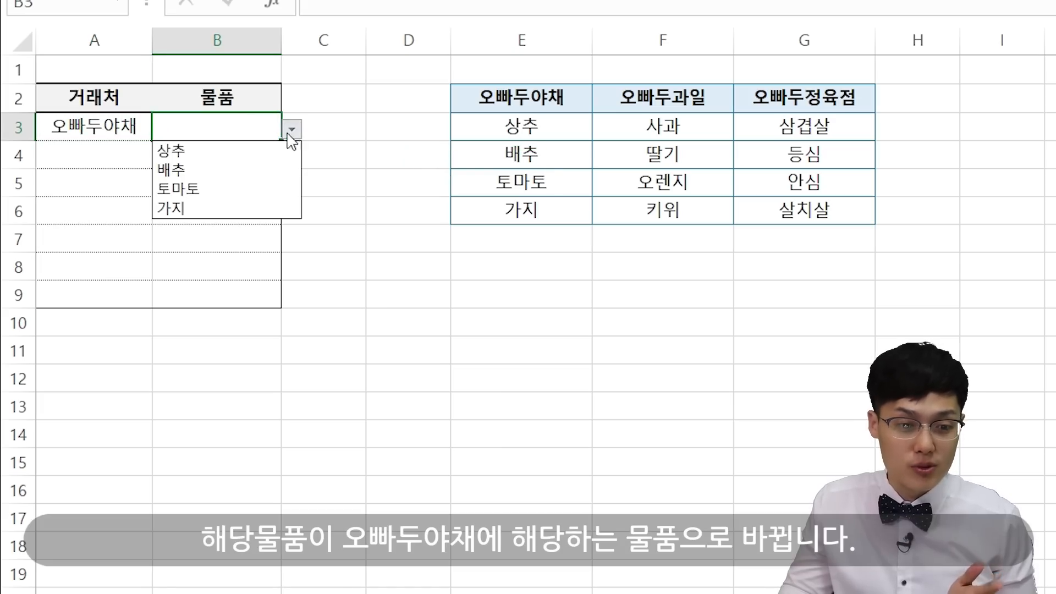
pyautogui.click(262, 154)
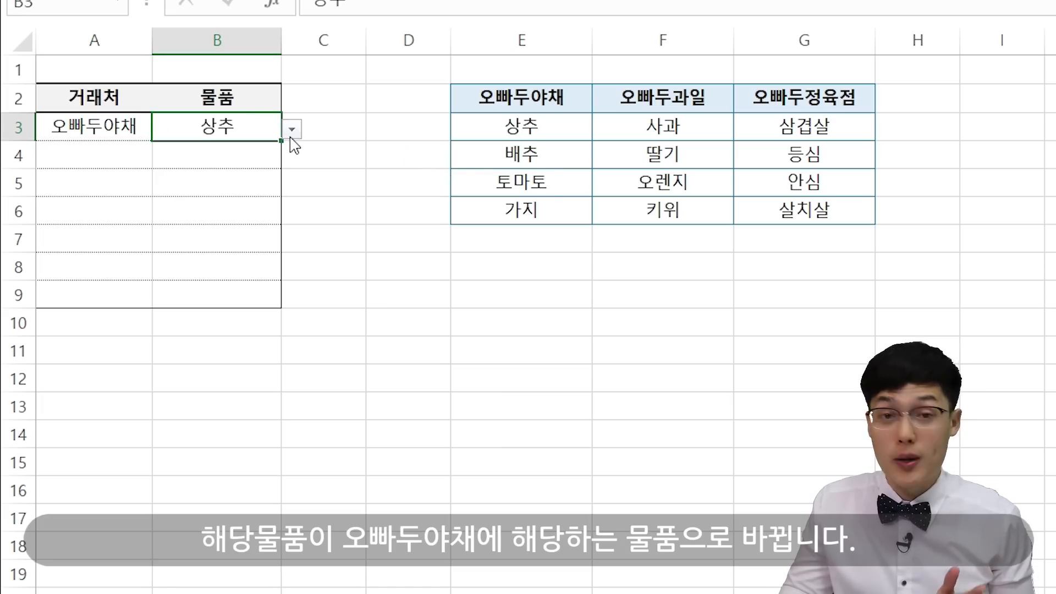
# - Fill row 4 from the drop-down lists with 거래처 오빠두과일 and 물품 딸기
pyautogui.click(64, 158)
pyautogui.click(161, 164)
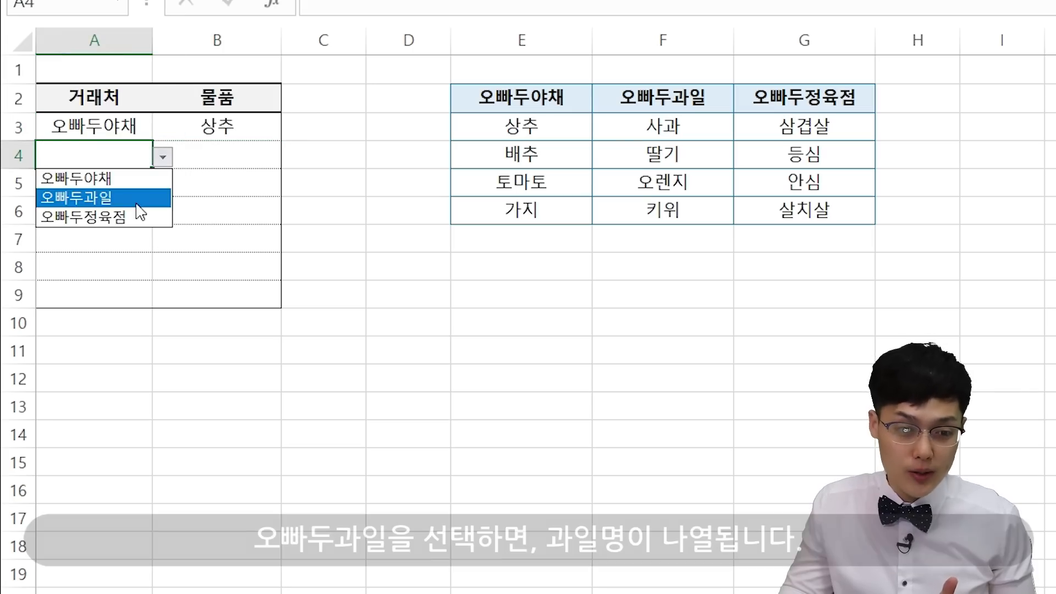
pyautogui.click(132, 200)
pyautogui.click(236, 156)
pyautogui.click(290, 158)
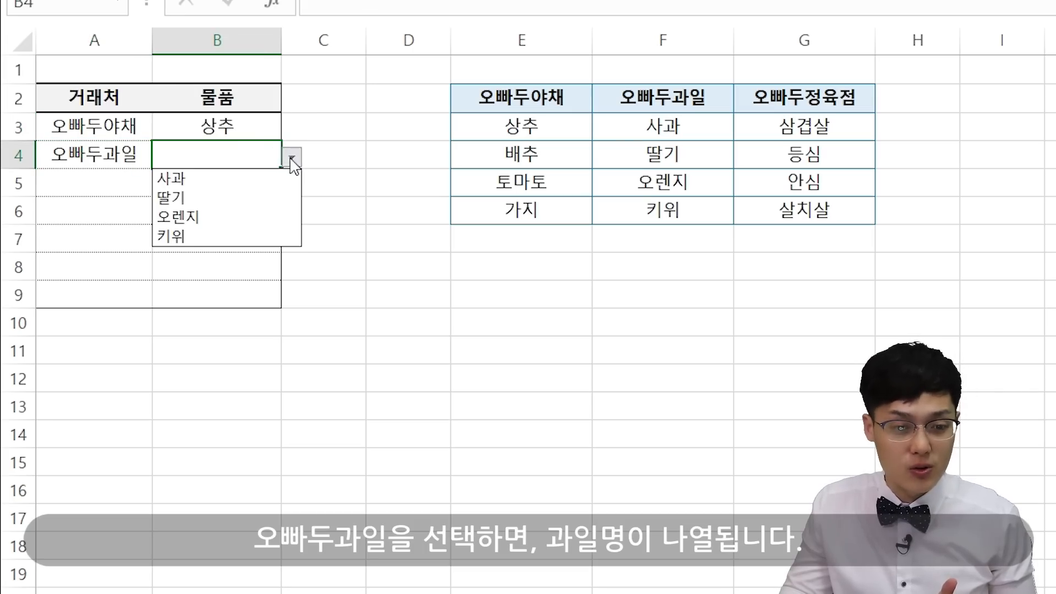
pyautogui.click(245, 198)
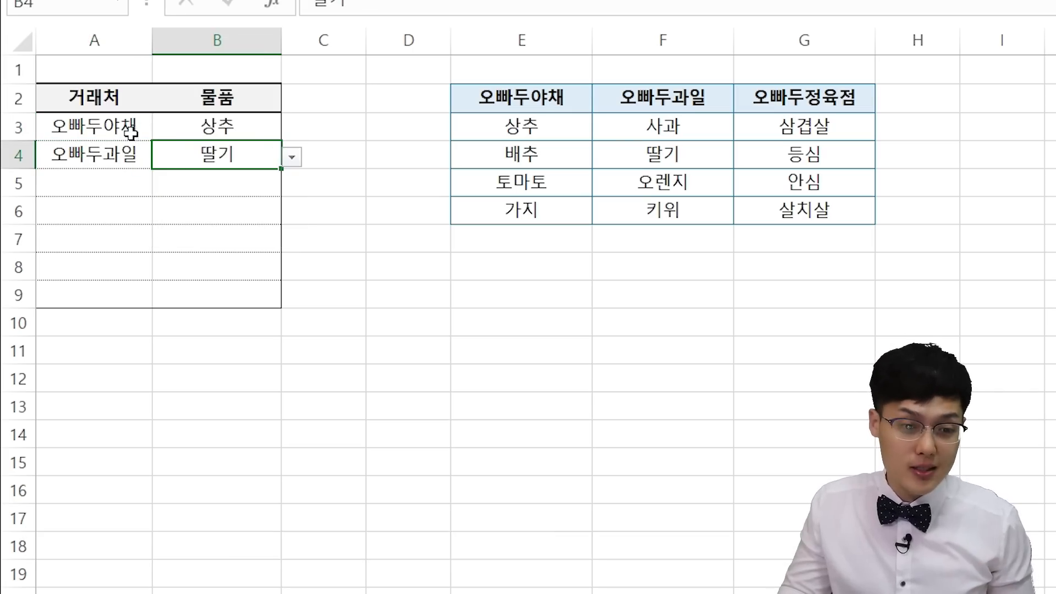
# - Change row 3 to 거래처 오빠두과일 and 물품 오렌지 using the drop-down lists
pyautogui.click(131, 130)
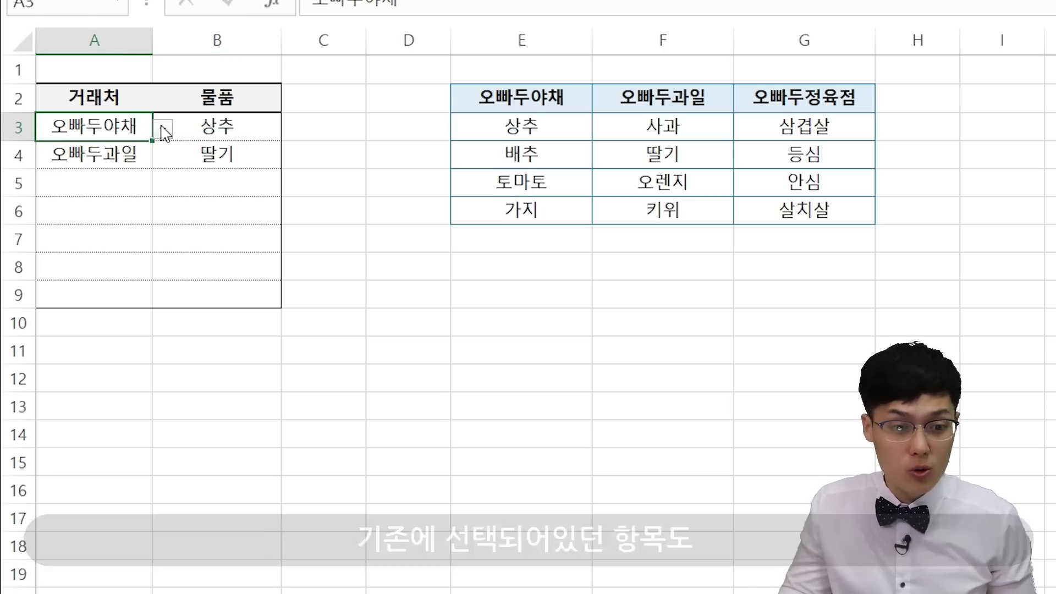
pyautogui.click(163, 129)
pyautogui.click(137, 164)
pyautogui.click(242, 134)
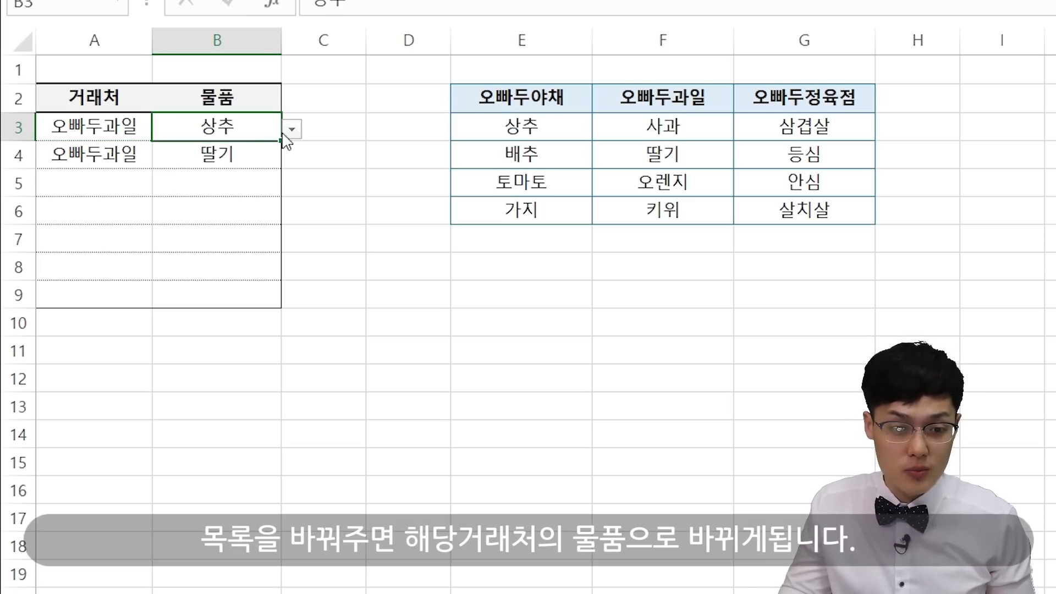
pyautogui.click(291, 129)
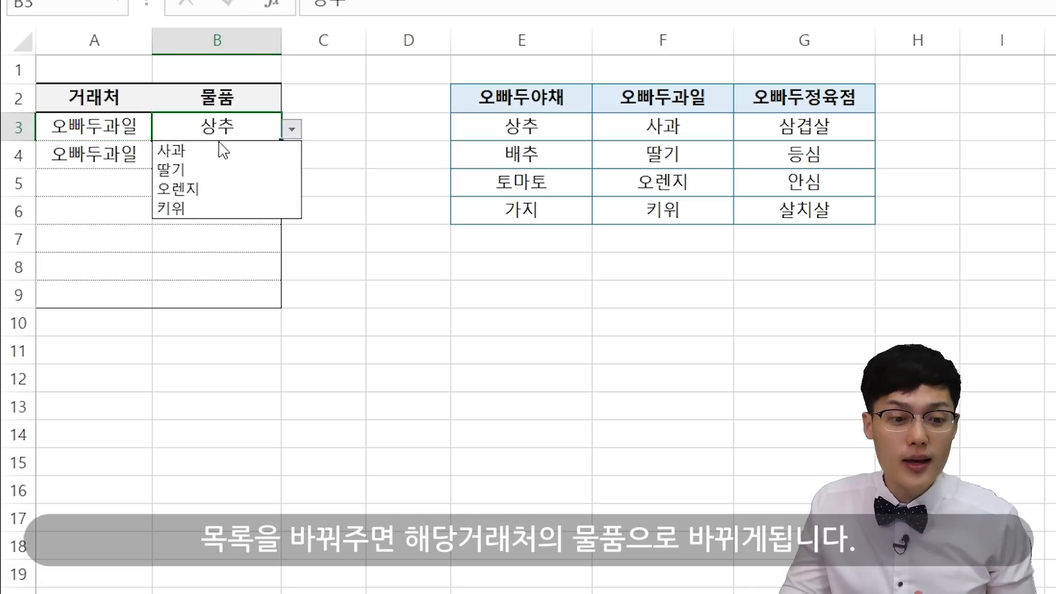
pyautogui.click(207, 185)
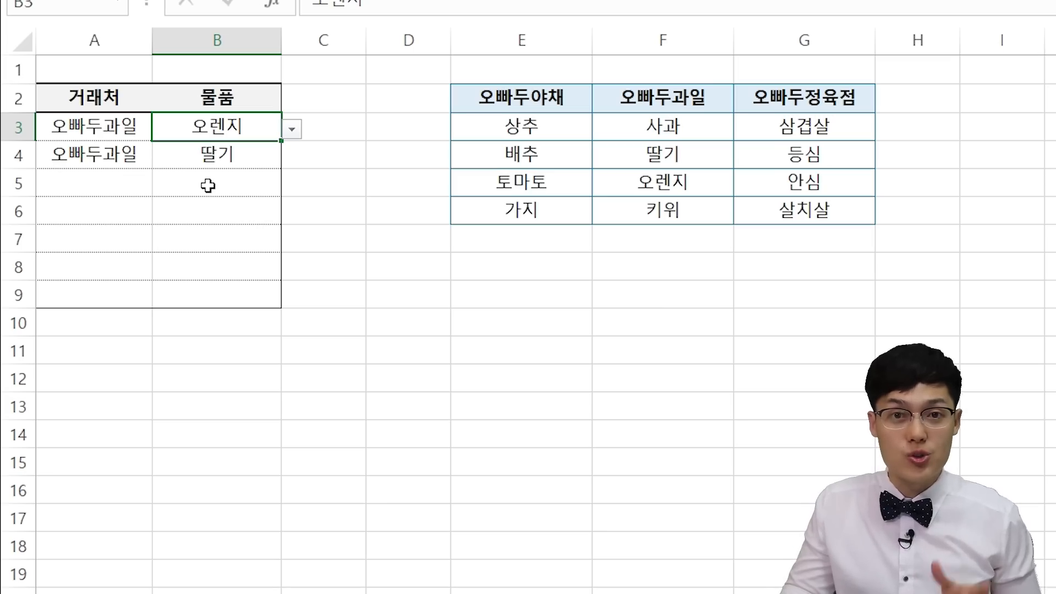
pyautogui.click(291, 158)
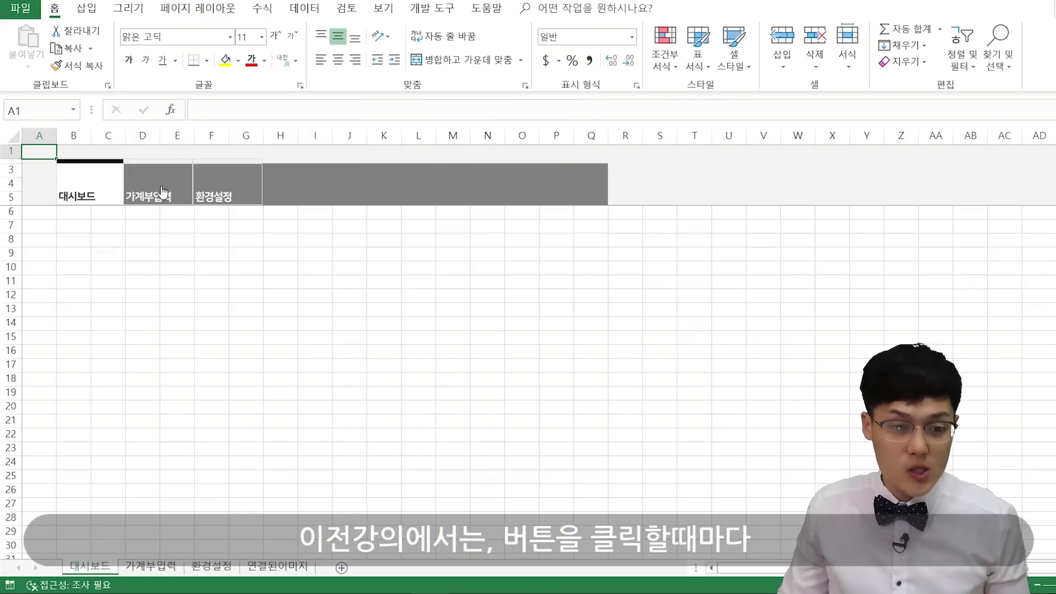
# - Test the 가계부입력, 환경설정 and 대시보드 navigation shapes by moving between the sheets, ending on 대시보드
pyautogui.click(164, 192)
pyautogui.click(222, 193)
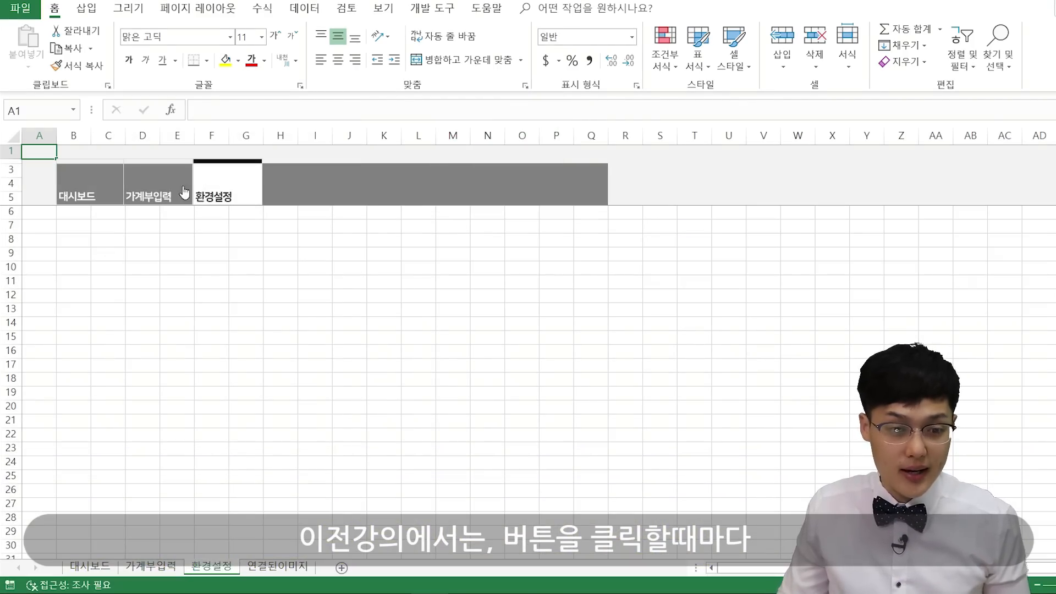
pyautogui.click(155, 193)
pyautogui.click(92, 191)
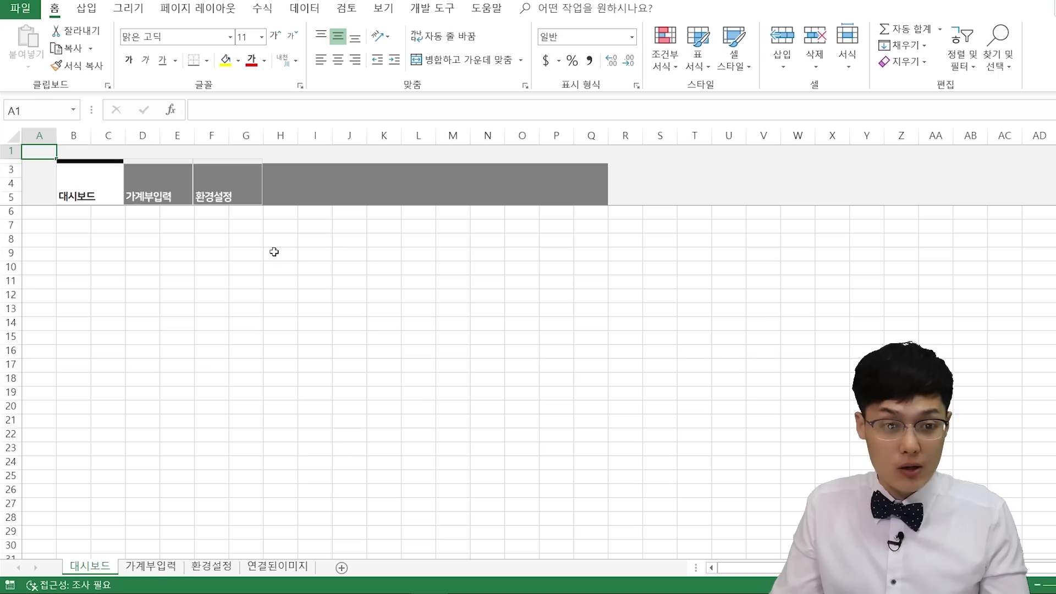
# - Try widening column B on the 대시보드 sheet to check the navigation shapes, and undo the width change
pyautogui.moveTo(92, 132); pyautogui.dragTo(140, 136)
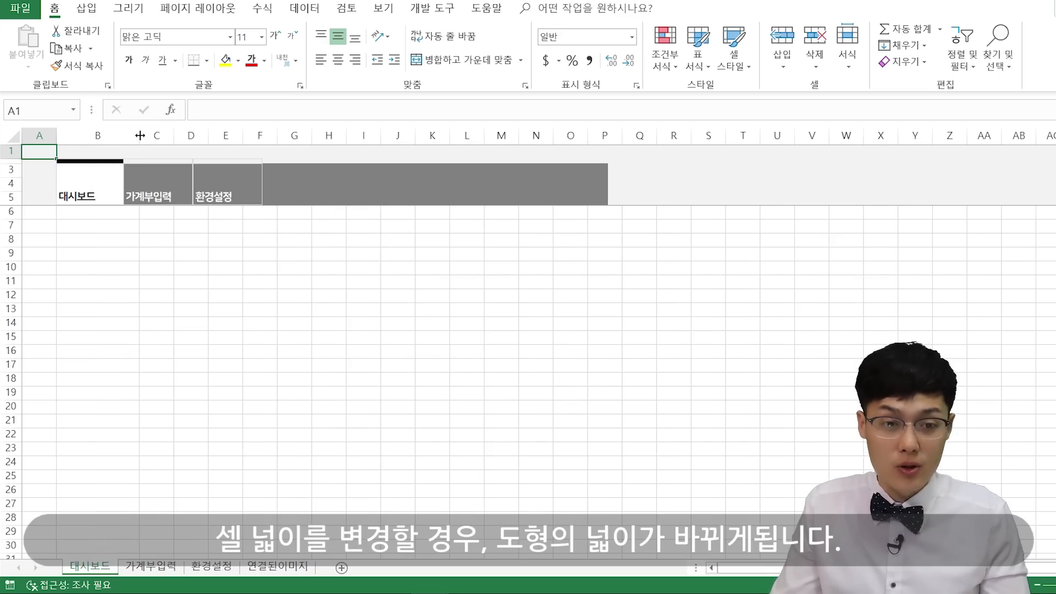
pyautogui.rightClick(122, 190)
pyautogui.press('Escape')
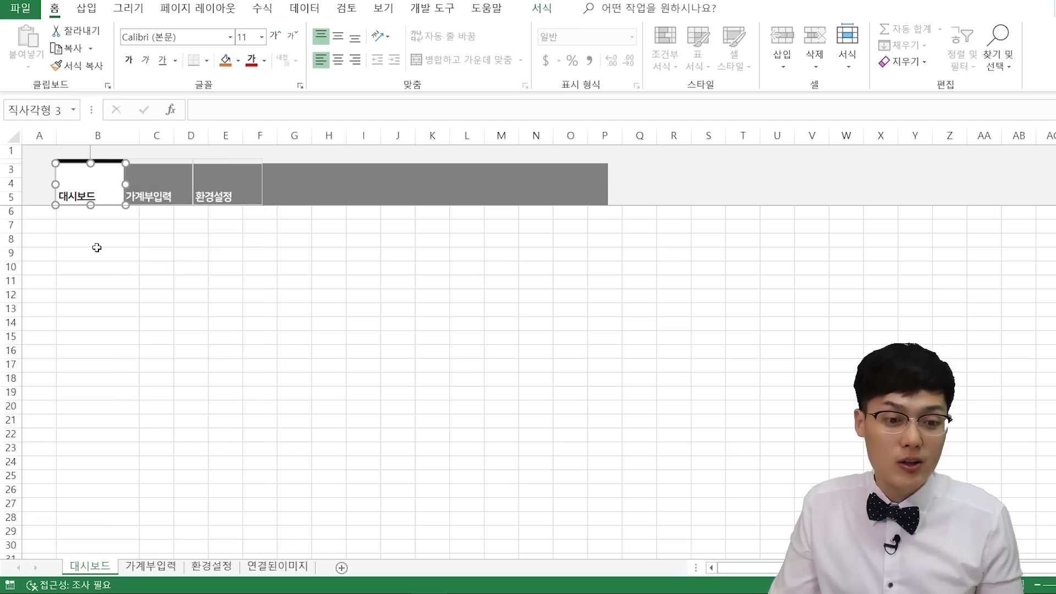
pyautogui.click(97, 248)
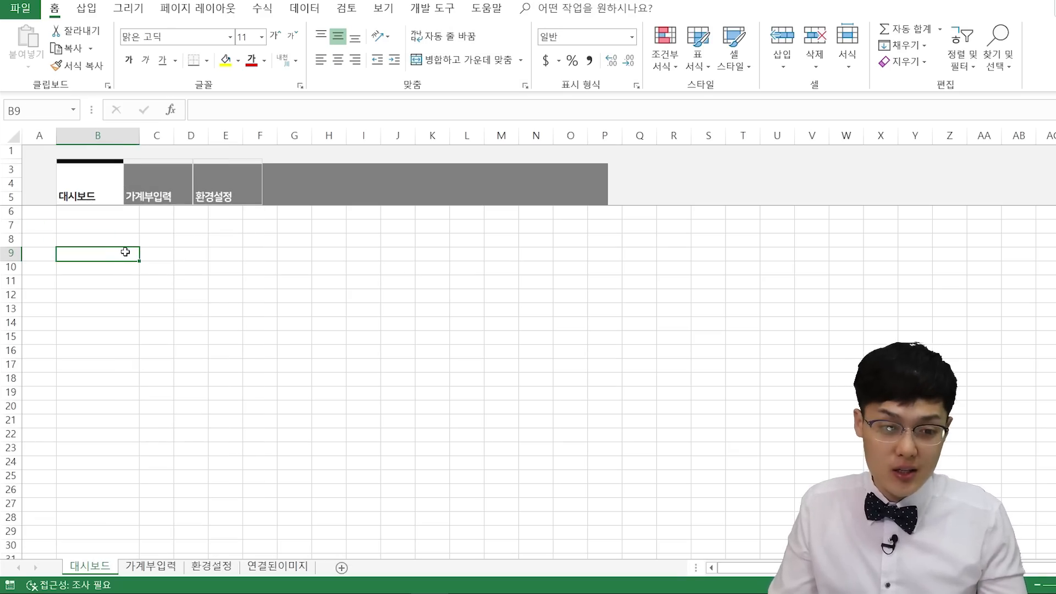
pyautogui.hotkey('ctrl', 'z')
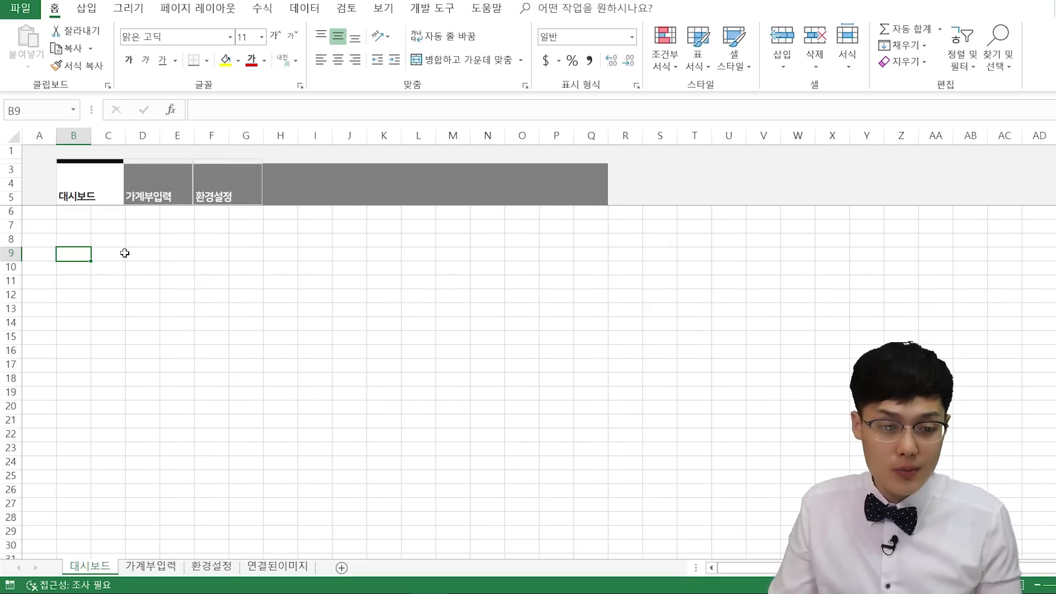
# - Set the position property of the three navigation shapes on the 대시보드 sheet to 변하지 않음
pyautogui.rightClick(115, 197)
pyautogui.keyDown('shift'); pyautogui.rightClick(156, 187); pyautogui.keyUp('shift')
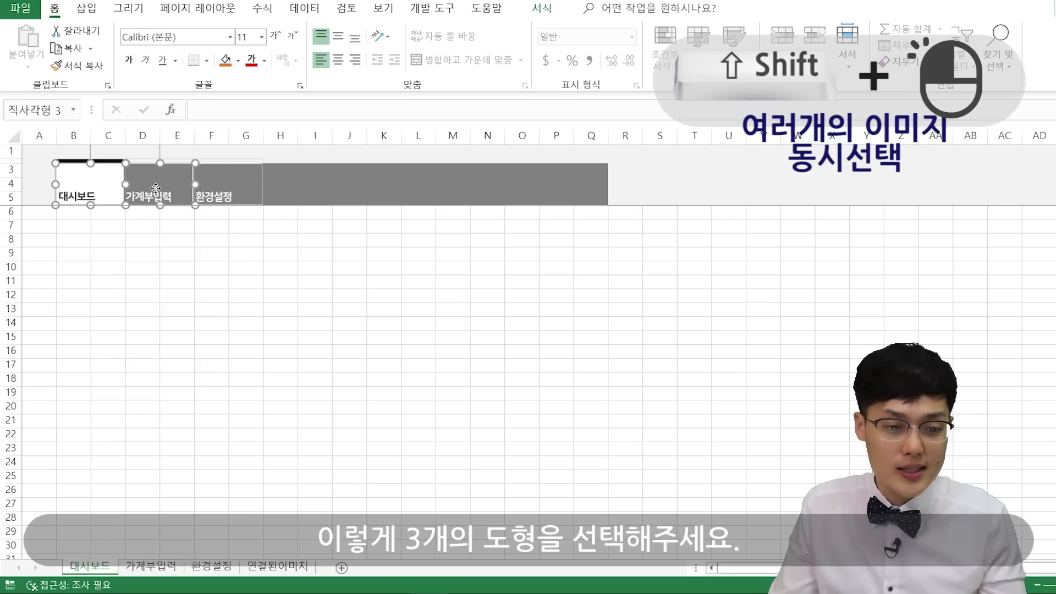
pyautogui.keyDown('shift'); pyautogui.rightClick(238, 186); pyautogui.keyUp('shift')
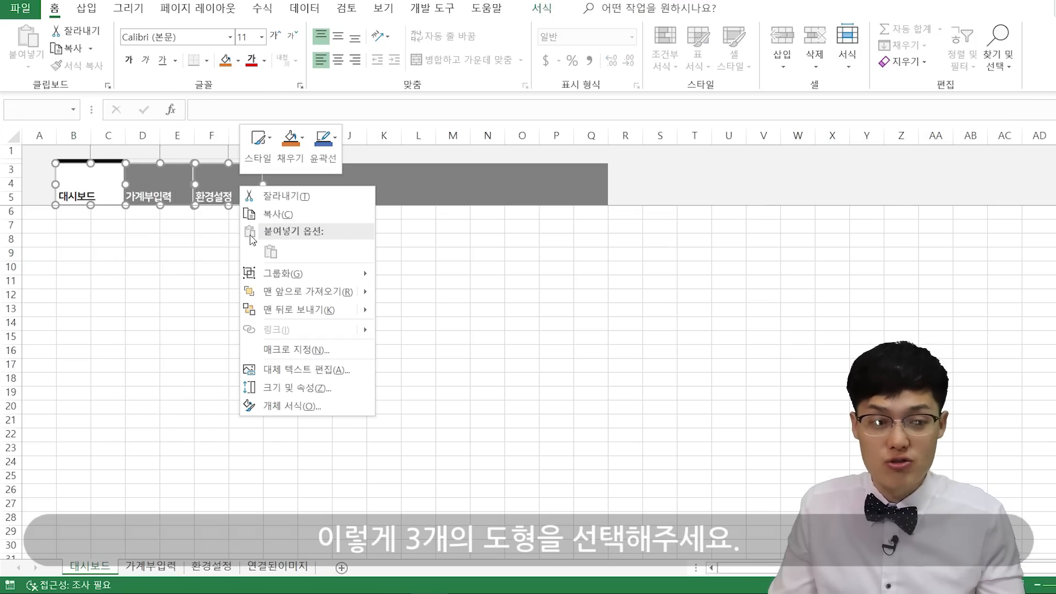
pyautogui.click(284, 407)
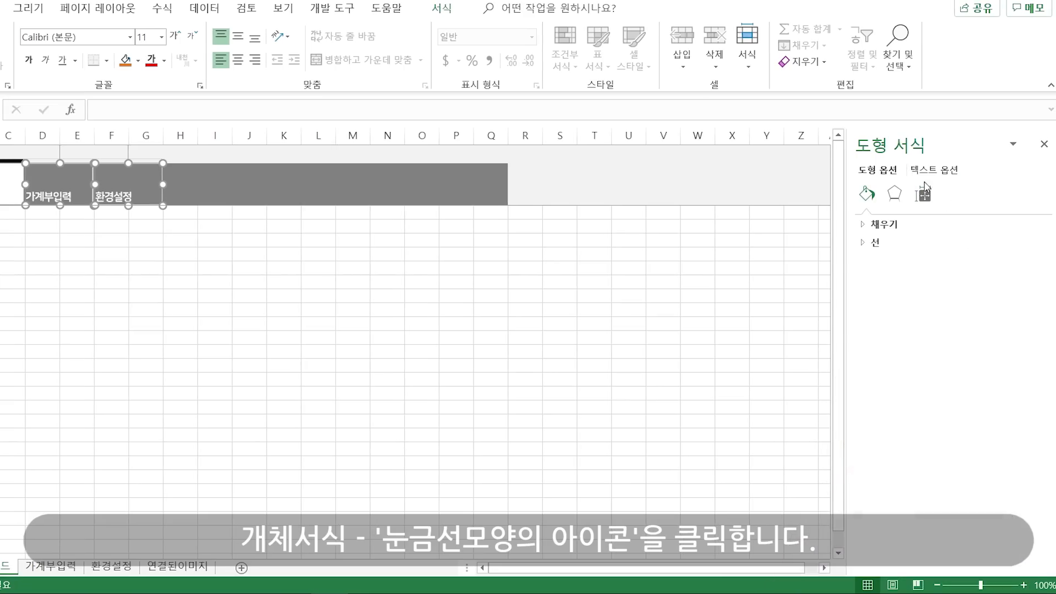
pyautogui.click(928, 199)
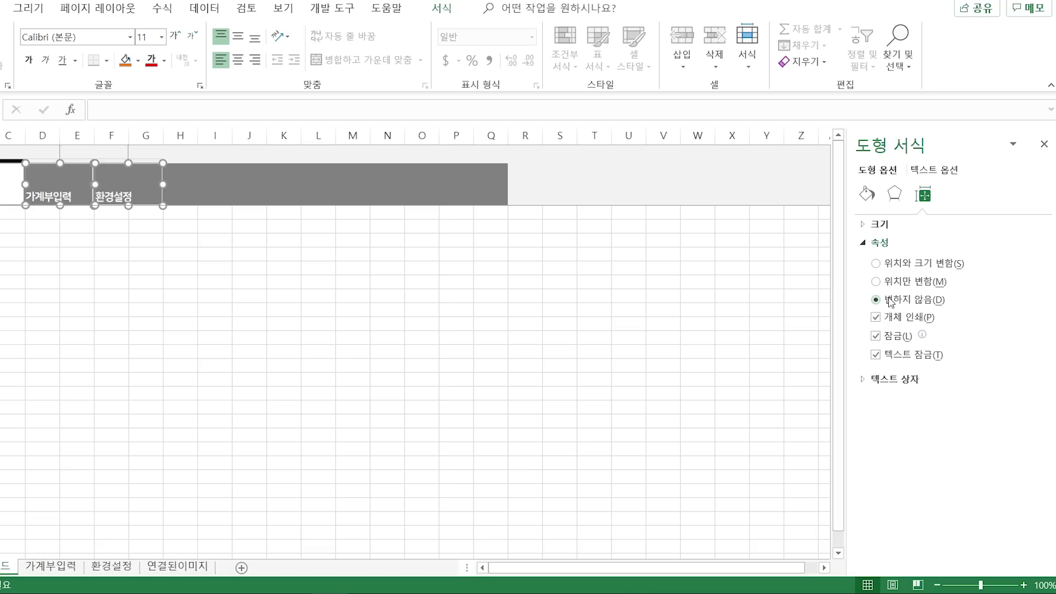
pyautogui.click(232, 359)
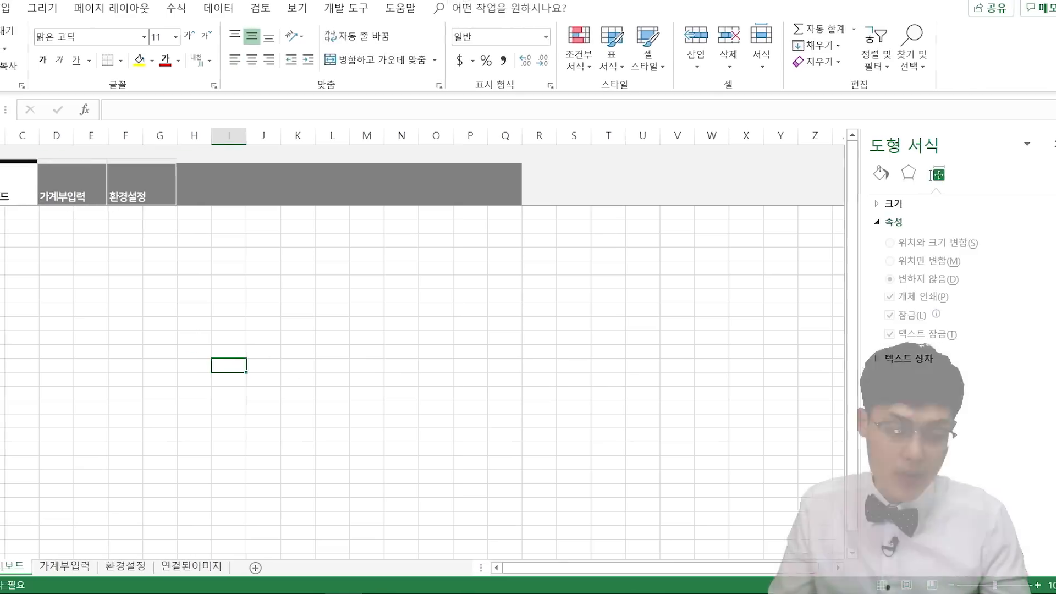
# - Set the three navigation shapes on the 가계부입력 sheet to 변하지 않음 as well
pyautogui.click(50, 568)
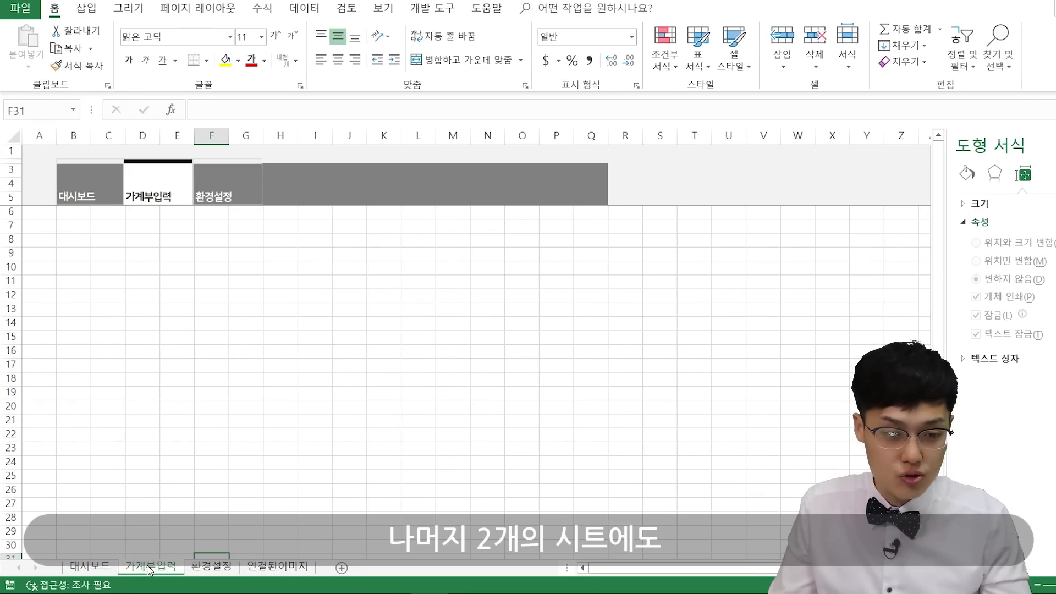
pyautogui.rightClick(90, 196)
pyautogui.keyDown('ctrl'); pyautogui.rightClick(257, 186); pyautogui.keyUp('ctrl')
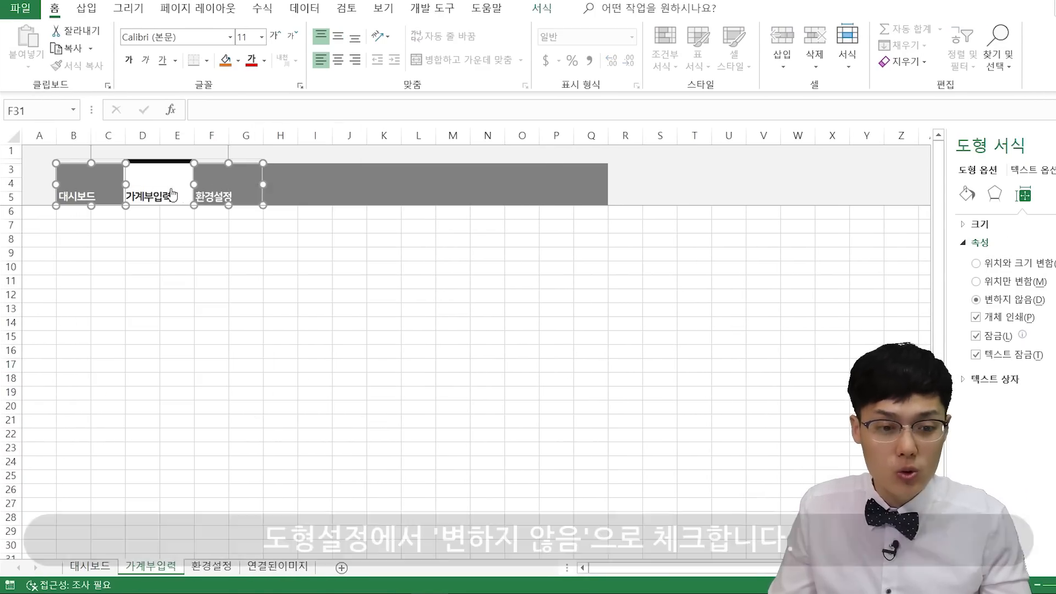
pyautogui.keyDown('ctrl'); pyautogui.rightClick(170, 192); pyautogui.keyUp('ctrl')
pyautogui.click(991, 306)
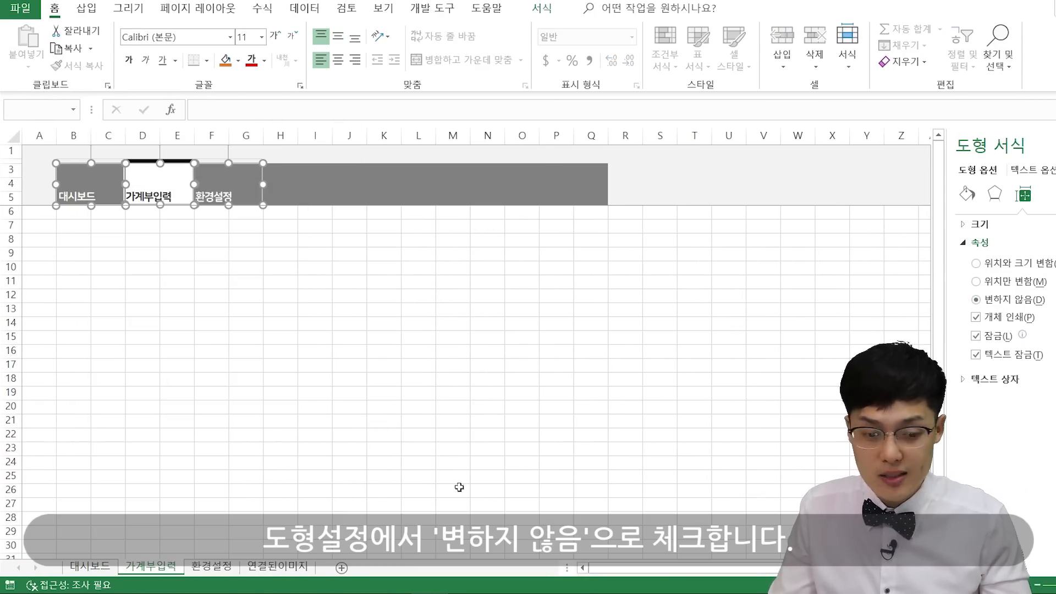
# - On the 환경설정 sheet, widen column B and enter the header 입출금계좌 in B7
pyautogui.click(213, 567)
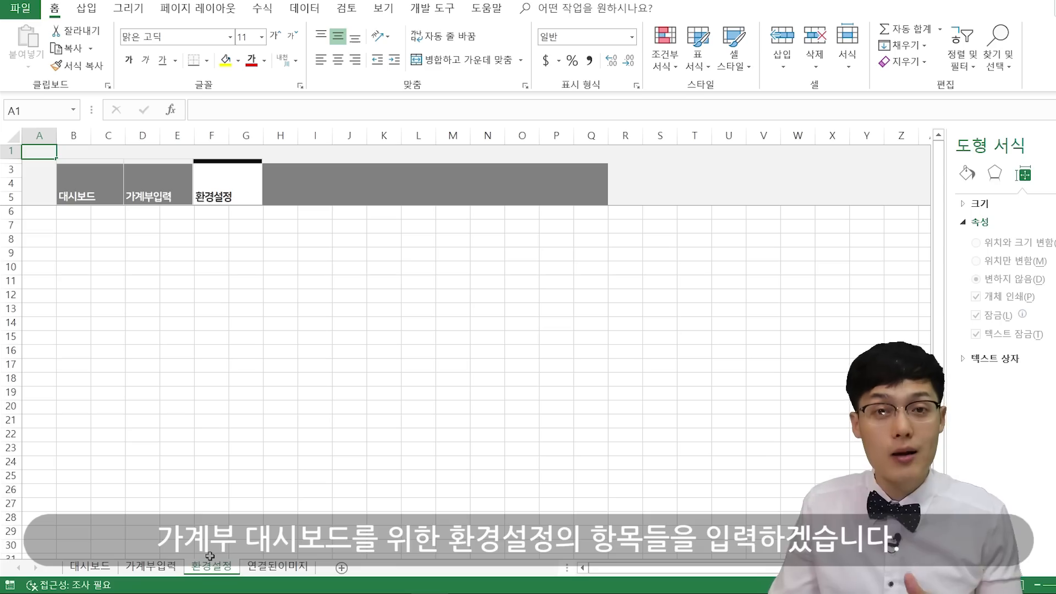
pyautogui.moveTo(92, 135); pyautogui.dragTo(140, 138)
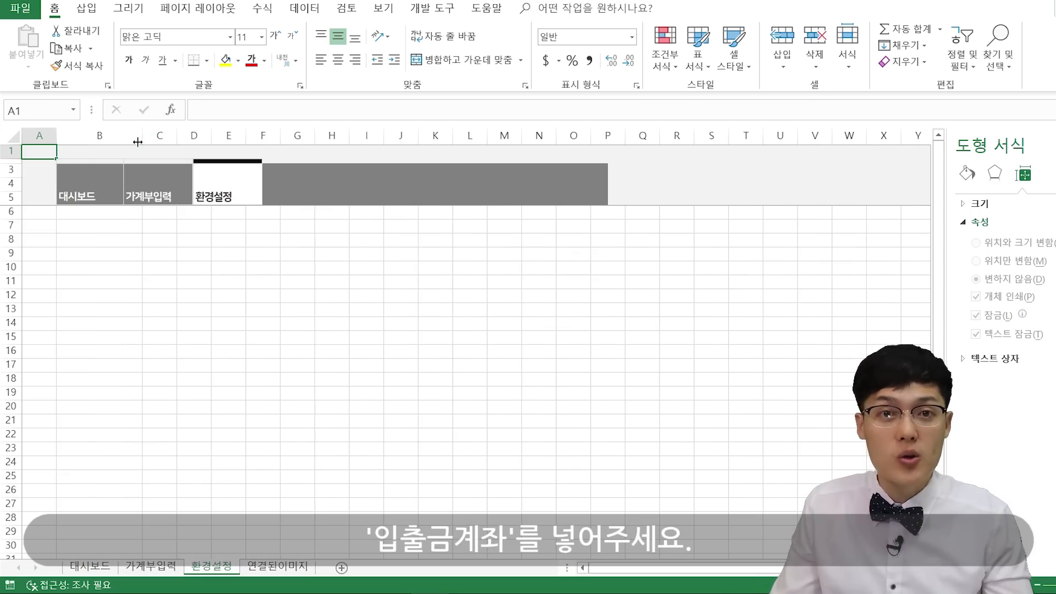
pyautogui.click(94, 230)
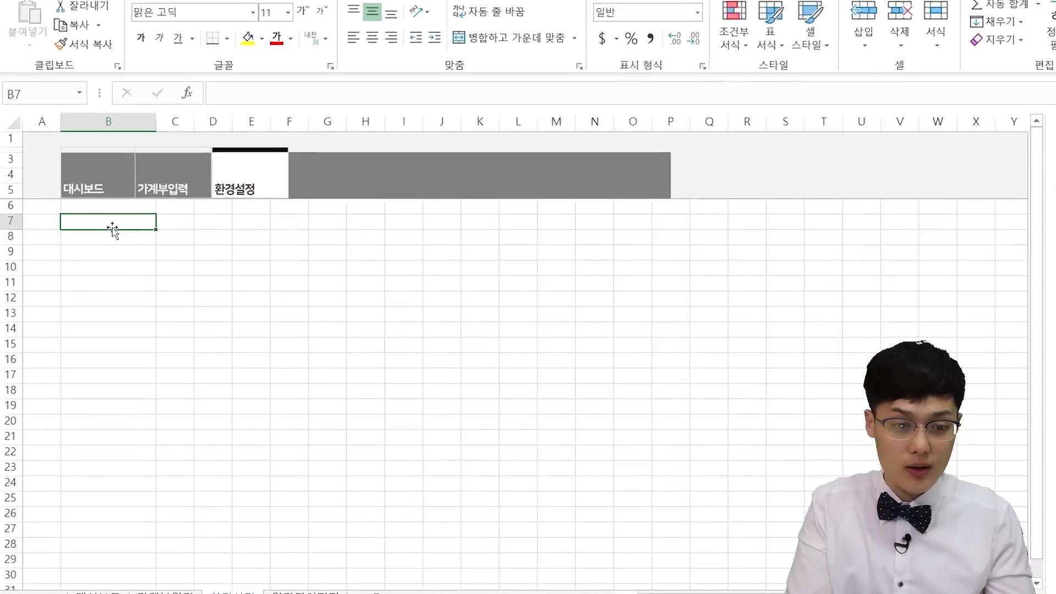
pyautogui.write('이부')
pyautogui.press('BackSpace')
pyautogui.press('BackSpace')
pyautogui.press('BackSpace')
pyautogui.write('입추')
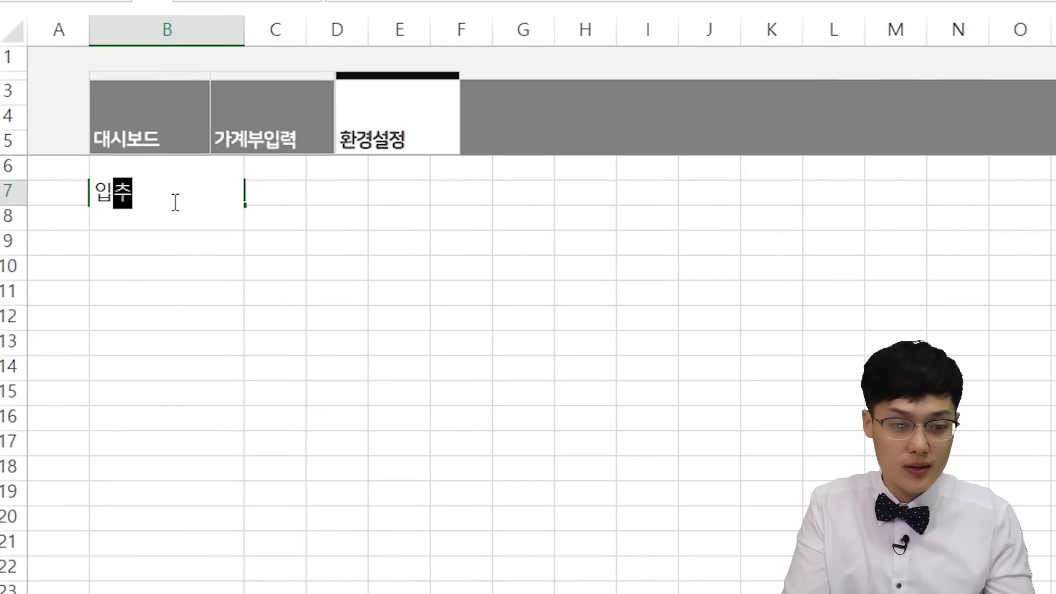
pyautogui.write('금계좌')
pyautogui.press('Return')
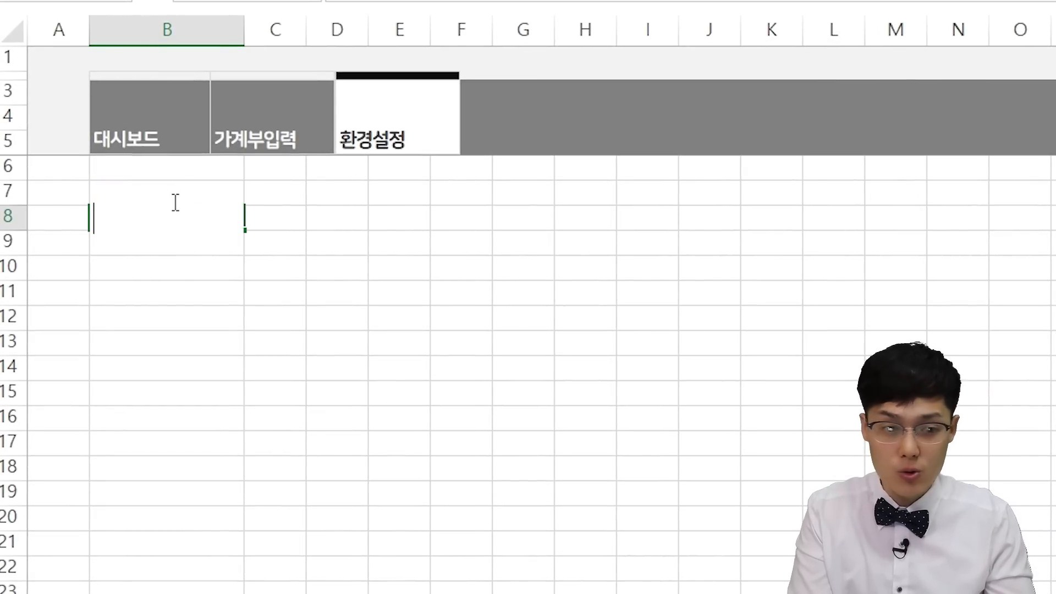
# - List 국민은행-생활비통장, 신한은행-급여통장, 카카오뱅크-비상금통장 and 우체국-저금통장 in B8:B11, and widen column B to fit them
pyautogui.write('국민ㅇ')
pyautogui.write('행-생활')
pyautogui.write('비통ㅈ')
pyautogui.write('신한')
pyautogui.write('은행-급여토')
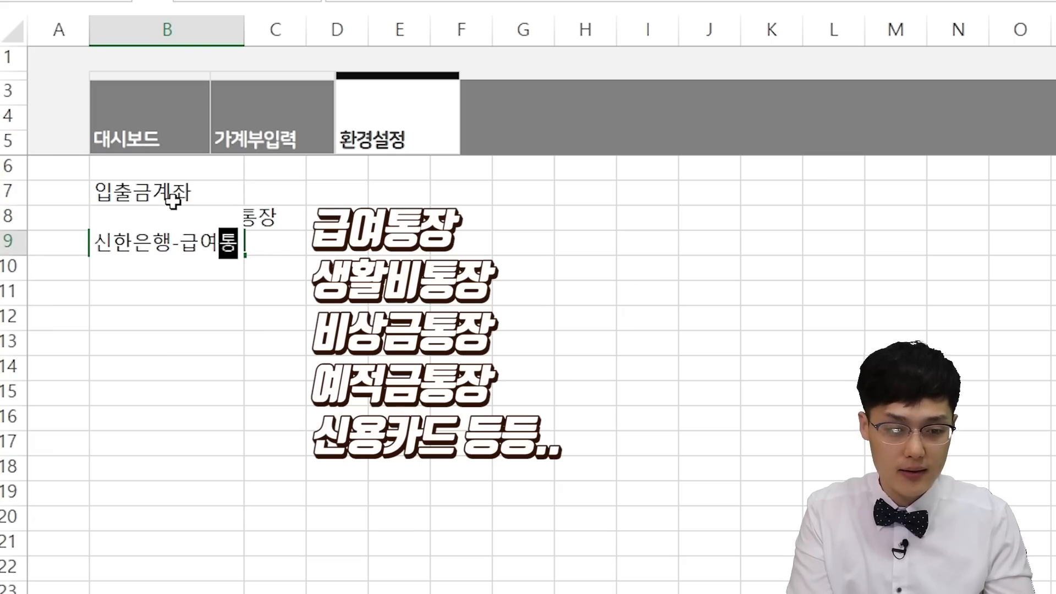
pyautogui.write('ㅇ장')
pyautogui.press('Return')
pyautogui.write('카카오뱅크-비상금통장')
pyautogui.press('Return')
pyautogui.write('우체국-저금통장')
pyautogui.press('Return')
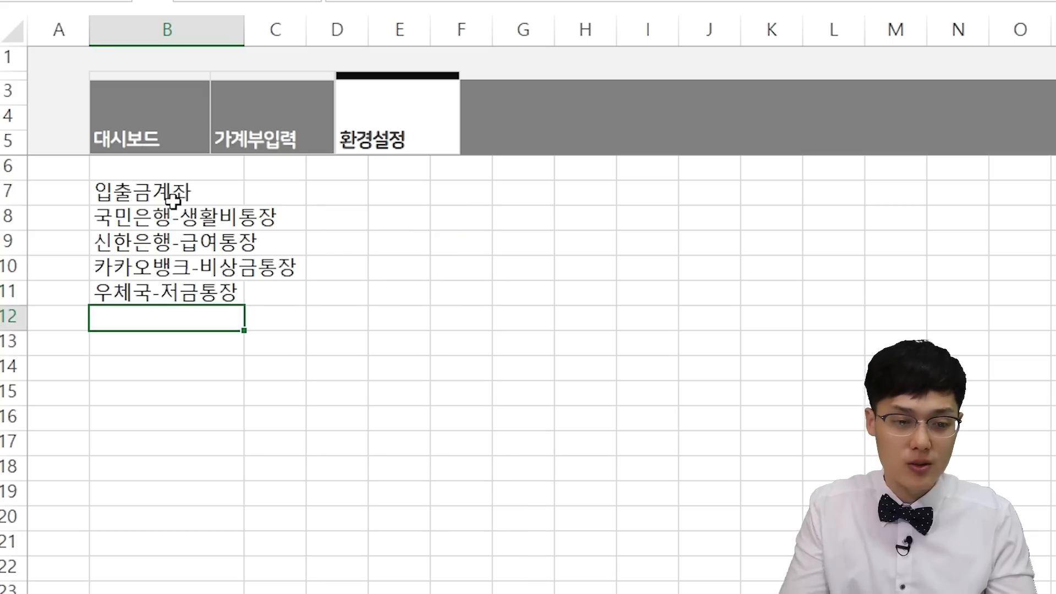
pyautogui.moveTo(239, 20); pyautogui.dragTo(339, 28)
# - Enter the headers 수입, 지출 and 이동 in cells D7, E7 and F7
pyautogui.click(421, 192)
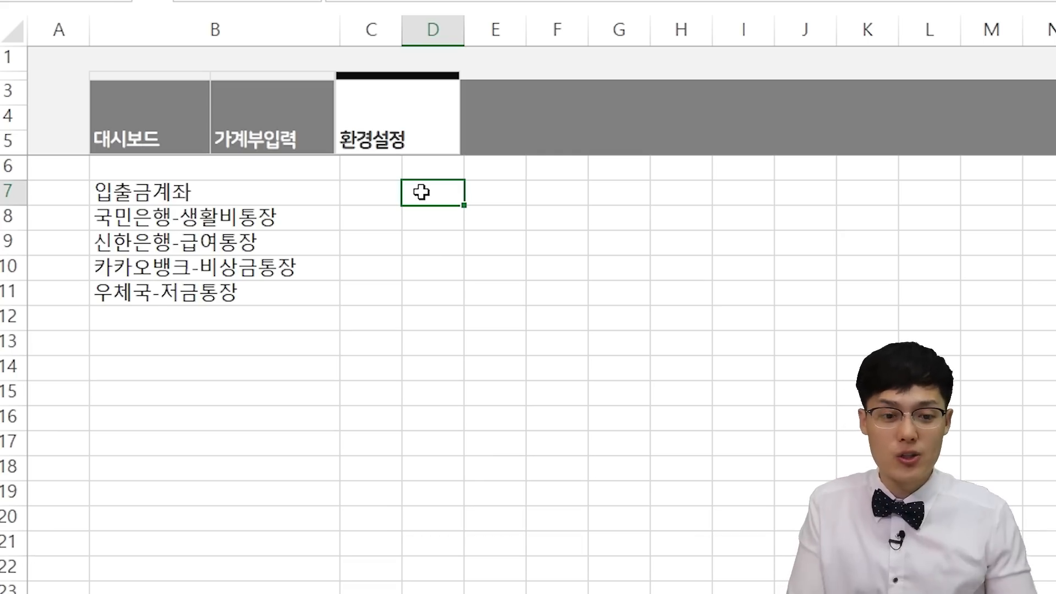
pyautogui.write('수입')
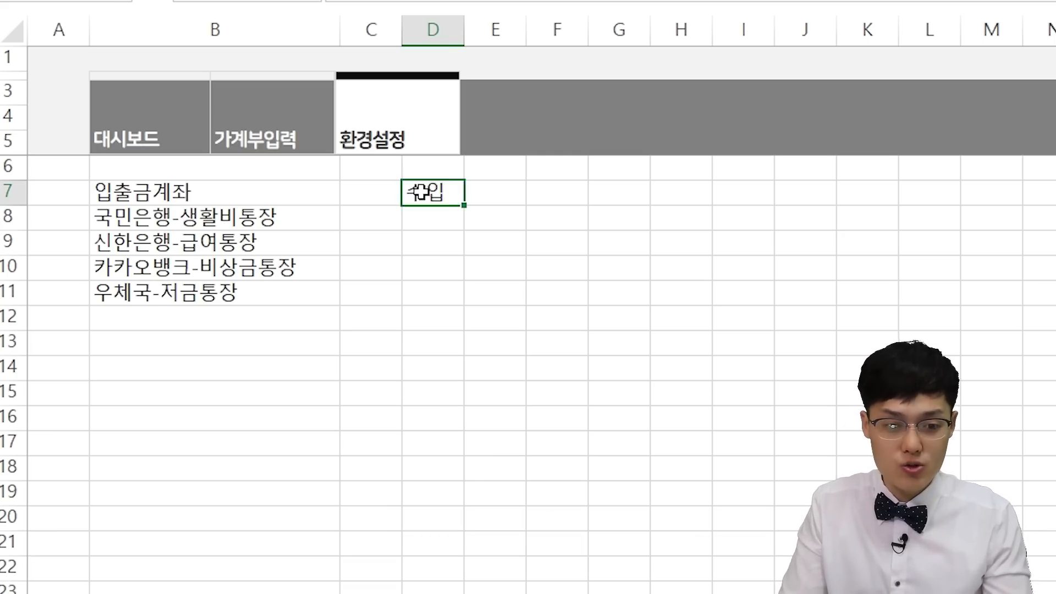
pyautogui.press('Tab')
pyautogui.write('지출')
pyautogui.press('Tab')
pyautogui.write('이동')
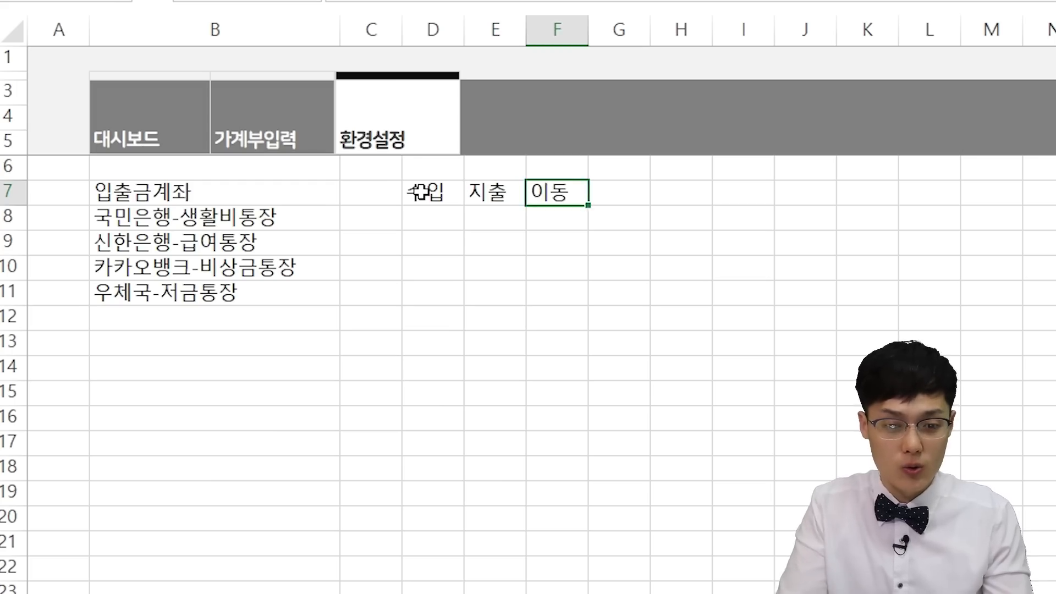
pyautogui.press('Return')
# - Widen columns D, E and F together to the same width
pyautogui.click(432, 29)
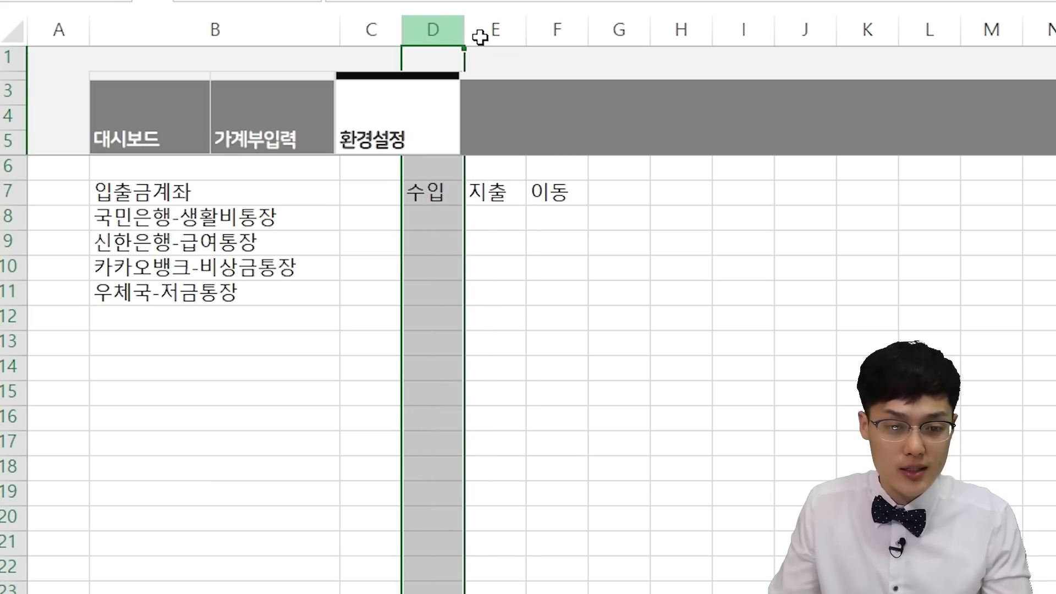
pyautogui.moveTo(480, 37); pyautogui.dragTo(575, 28)
pyautogui.moveTo(589, 32); pyautogui.dragTo(684, 34)
# - List the income items 회사급여 and 기타급여 under 수입 in D8:D9
pyautogui.click(512, 220)
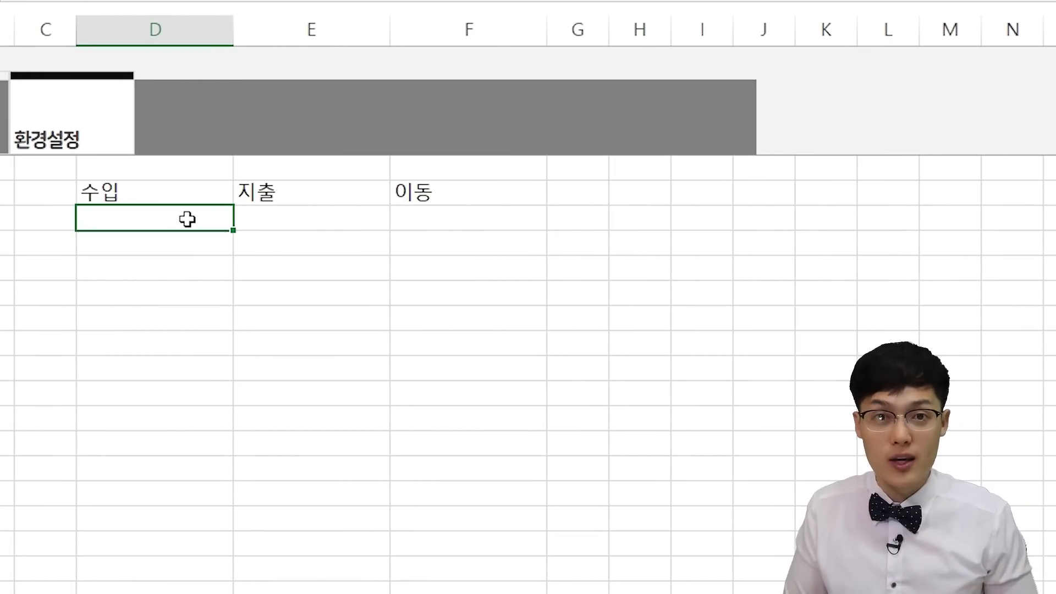
pyautogui.write('회사급여')
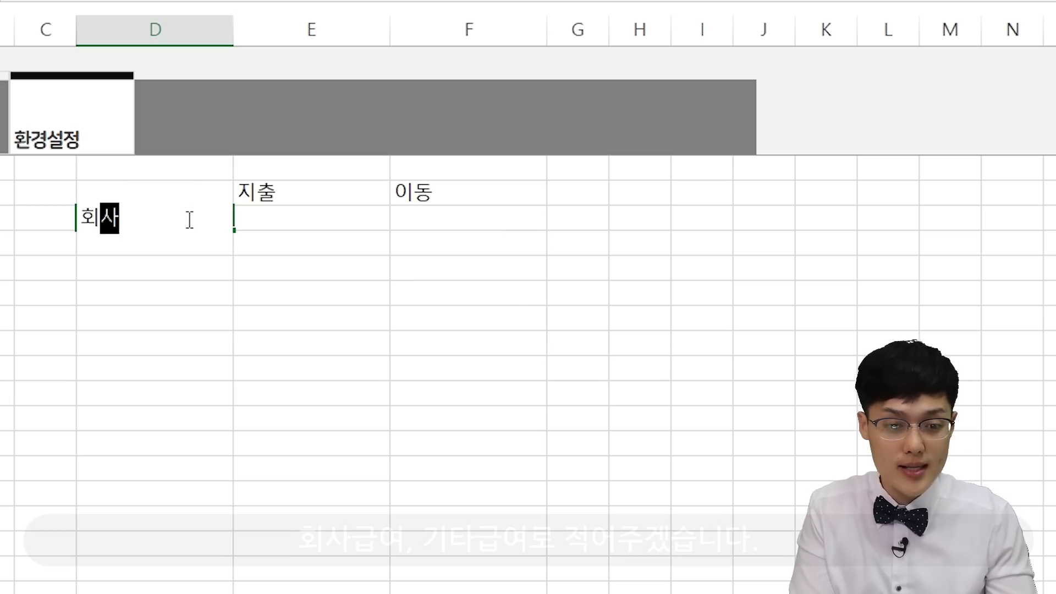
pyautogui.press('Return')
pyautogui.write('길타급여')
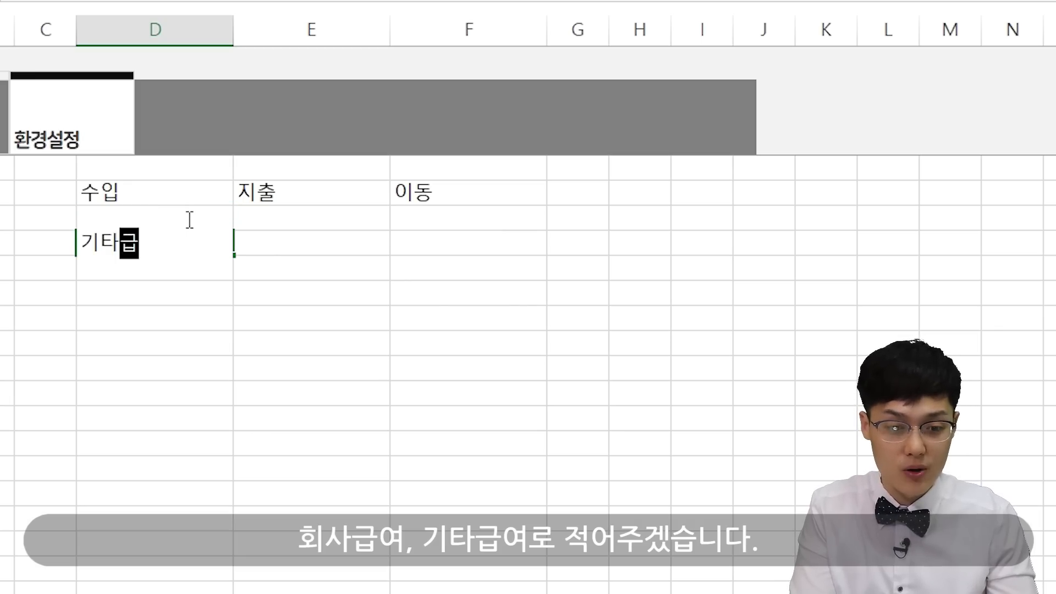
pyautogui.press('Return')
pyautogui.write('0')
pyautogui.press('Escape')
# - List the first expense items 교통비, 식비 and 주거통신 under 지출 in E8:E10
pyautogui.press('Right')
pyautogui.press('Up')
pyautogui.press('Up')
pyautogui.press('Up')
pyautogui.press('Down')
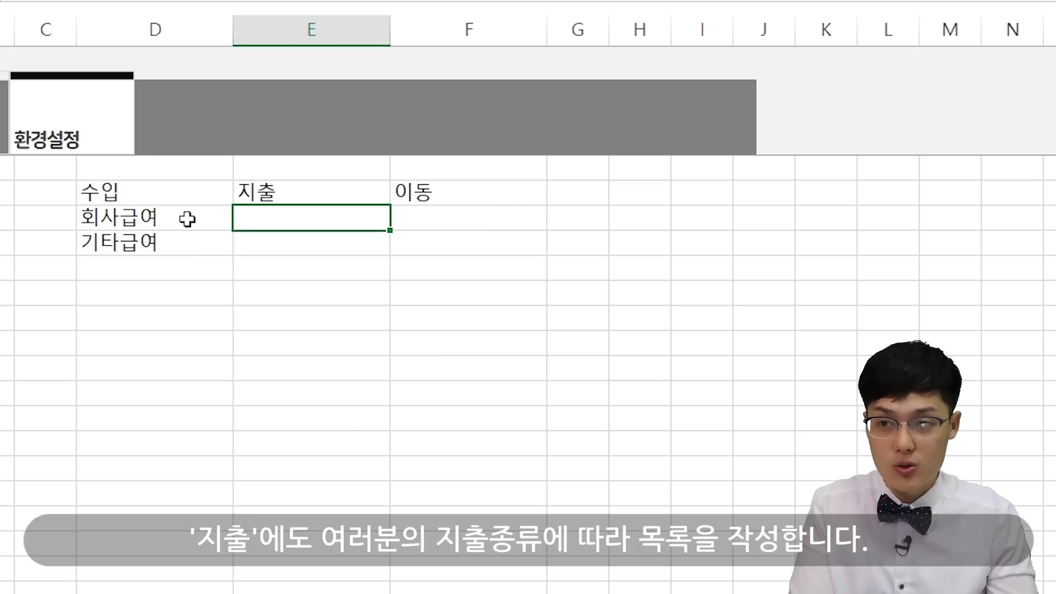
pyautogui.write('교통비')
pyautogui.press('Return')
pyautogui.write('식비')
pyautogui.press('Return')
pyautogui.write('주거통신비')
pyautogui.press('Return')
# - Continue the 지출 list in E11:E14 with 건강문화, 경조사회비, 세금이자 and 교육육아
pyautogui.write('거ㄴ강문화')
pyautogui.press('Return')
pyautogui.write('경조사비')
pyautogui.press('Return')
pyautogui.write('세금')
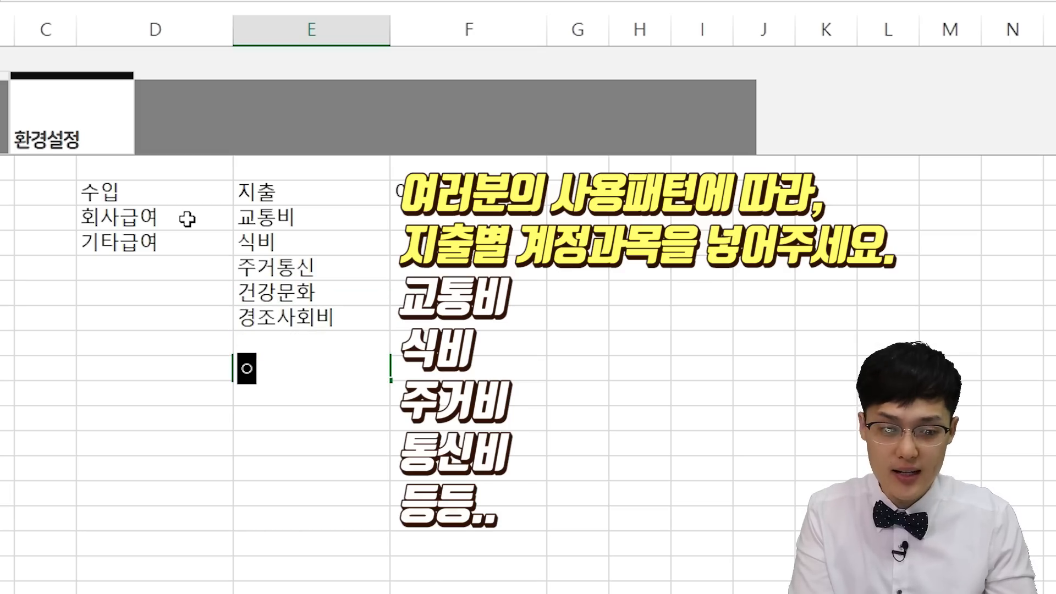
pyautogui.write('교육유ㄱ아')
pyautogui.press('Return')
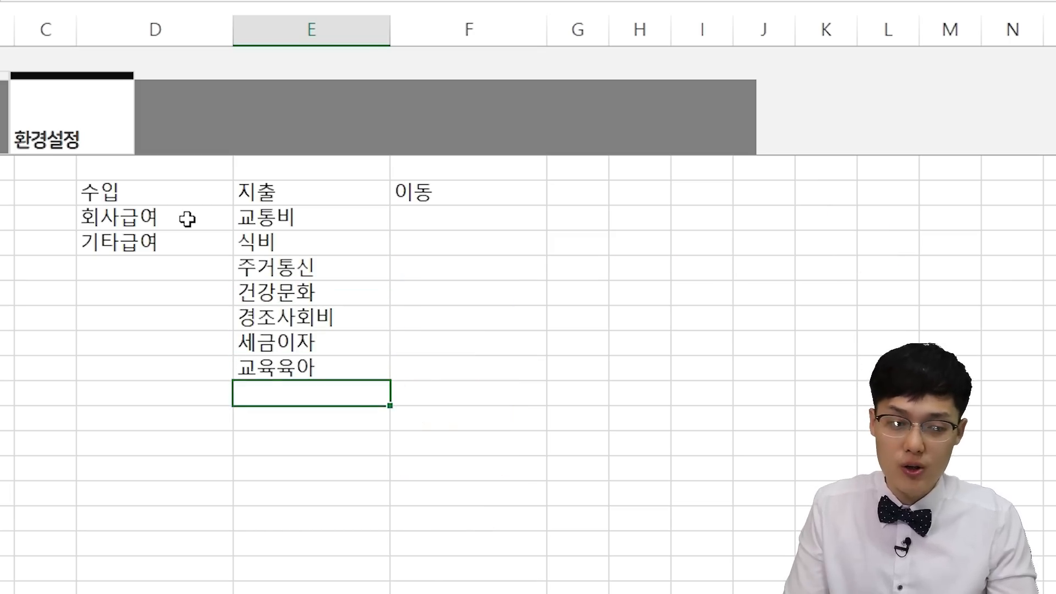
# - Enter 계좌이동(+) under 이동 in F8, correcting the closing bracket
pyautogui.press('Right')
pyautogui.press('Up')
pyautogui.press('Up')
pyautogui.press('Up')
pyautogui.press('Up')
pyautogui.press('Up')
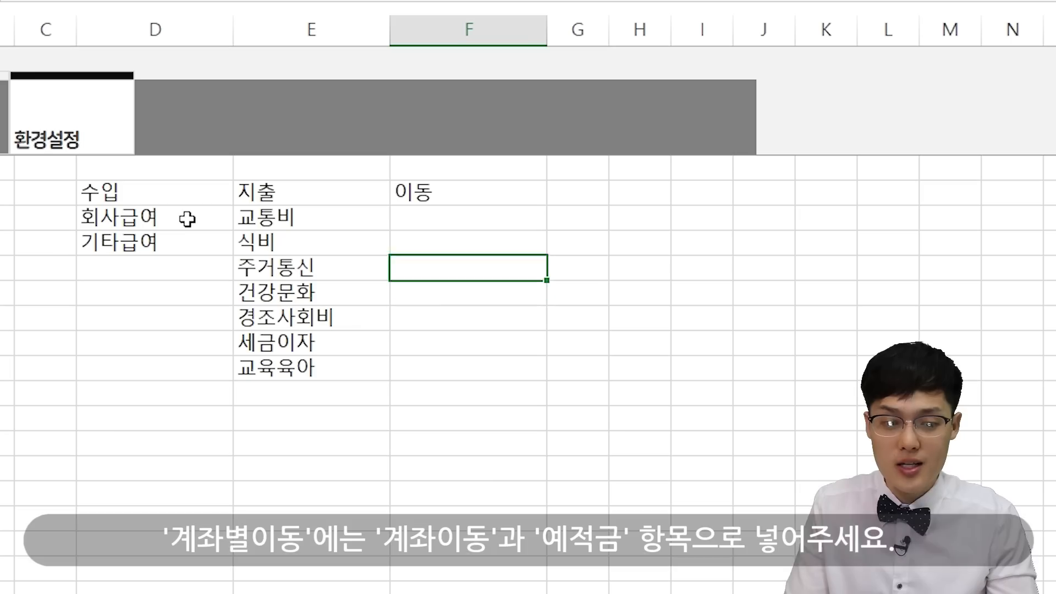
pyautogui.press('Up')
pyautogui.press('Up')
pyautogui.write('계좡')
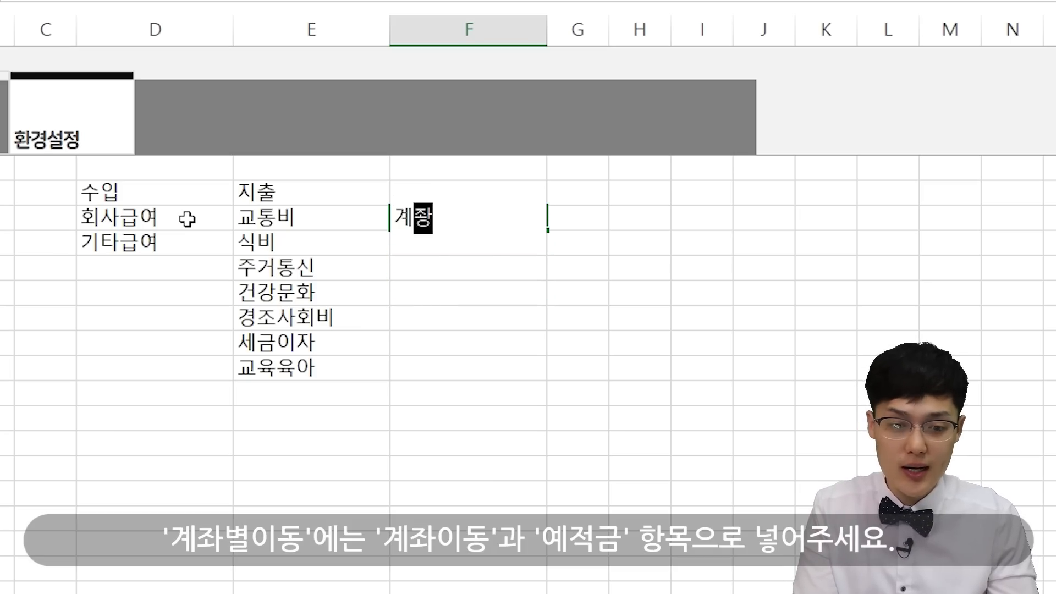
pyautogui.write('이동(+_')
pyautogui.press('Return')
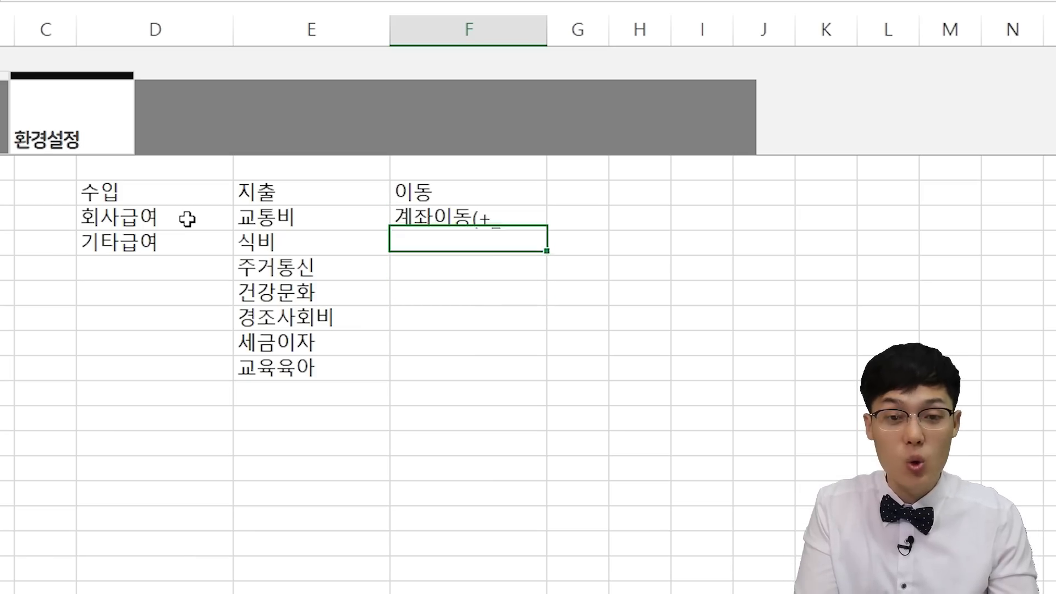
pyautogui.write('1')
pyautogui.press('Escape')
pyautogui.press('Up')
pyautogui.press('F2')
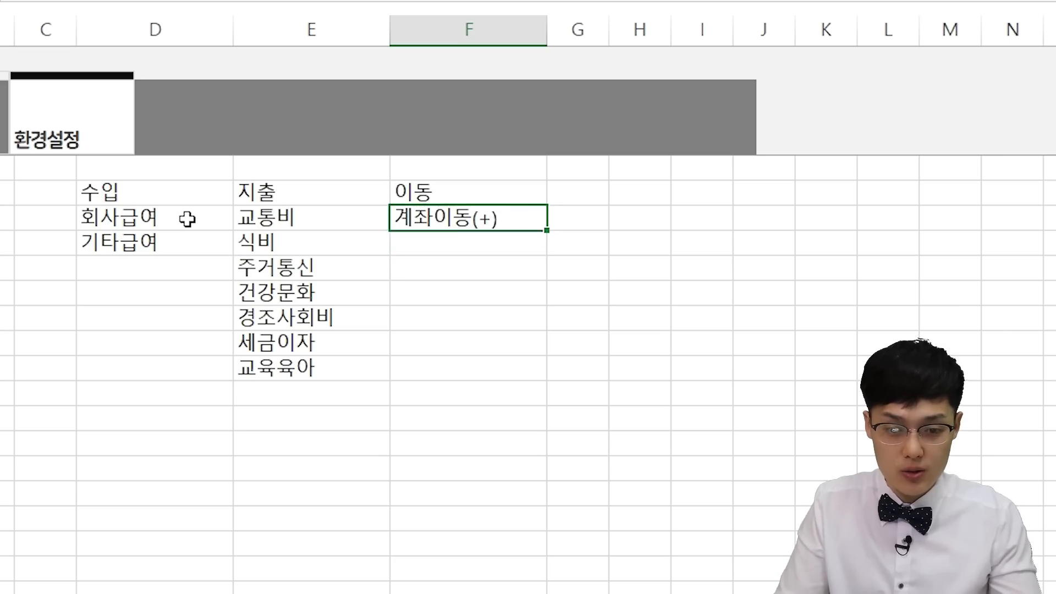
# - Copy the F8 entry into F9 and change it to 계좌이동(-)
pyautogui.hotkey('ctrl', 'c')
pyautogui.press('Down')
pyautogui.hotkey('ctrl', 'v')
pyautogui.press('Escape')
pyautogui.write(')')
pyautogui.press('Return')
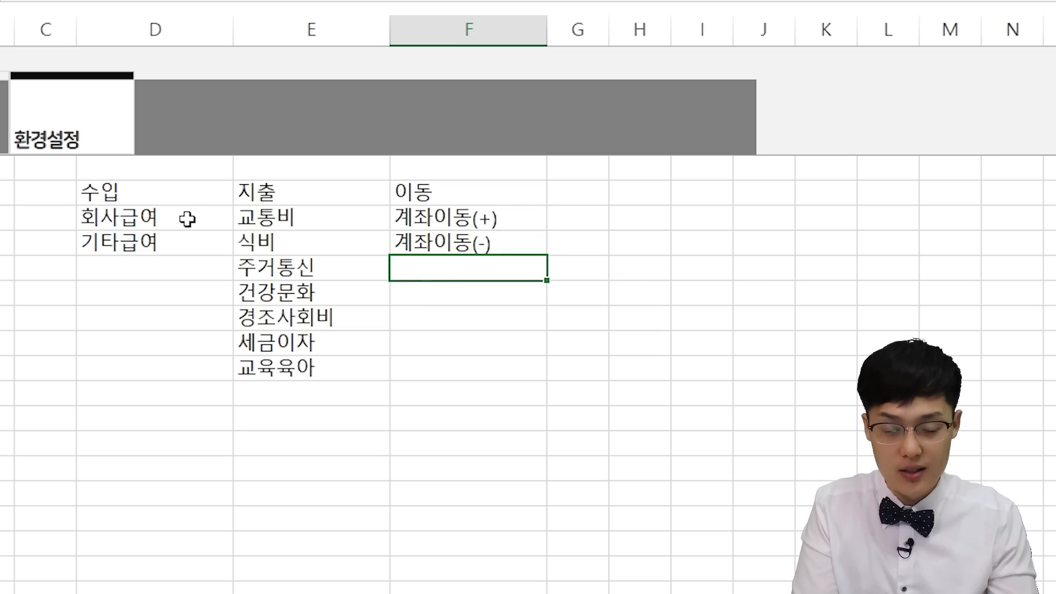
# - Add 예적금(+) and 예적금(-) to the 이동 list in F10:F11
pyautogui.write('예저ㄱ')
pyautogui.write('ㅓㄱ금)')
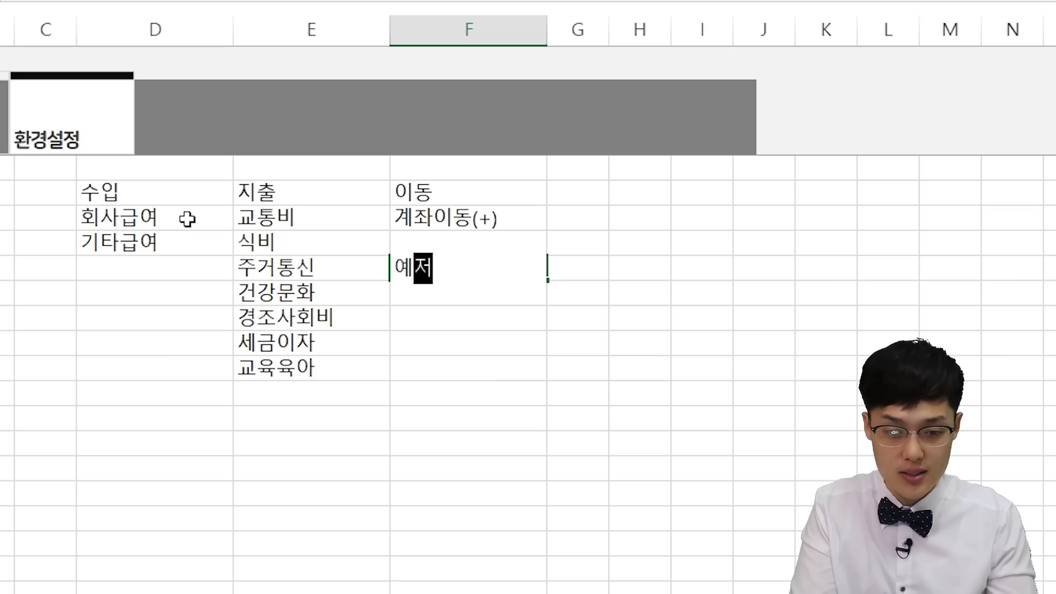
pyautogui.press('Return')
pyautogui.write('예적금')
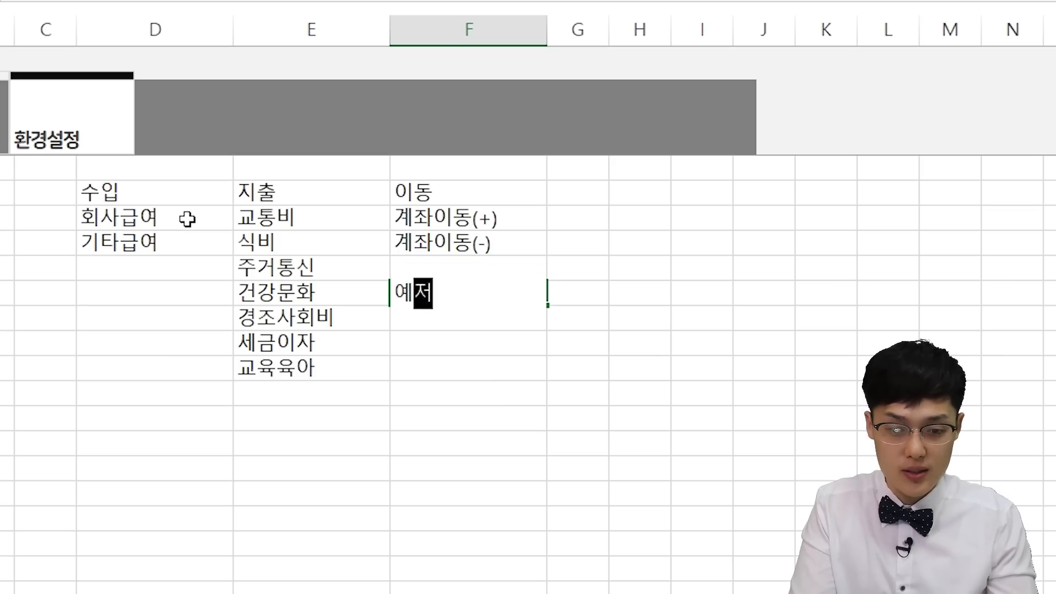
pyautogui.write('(-)')
pyautogui.press('Return')
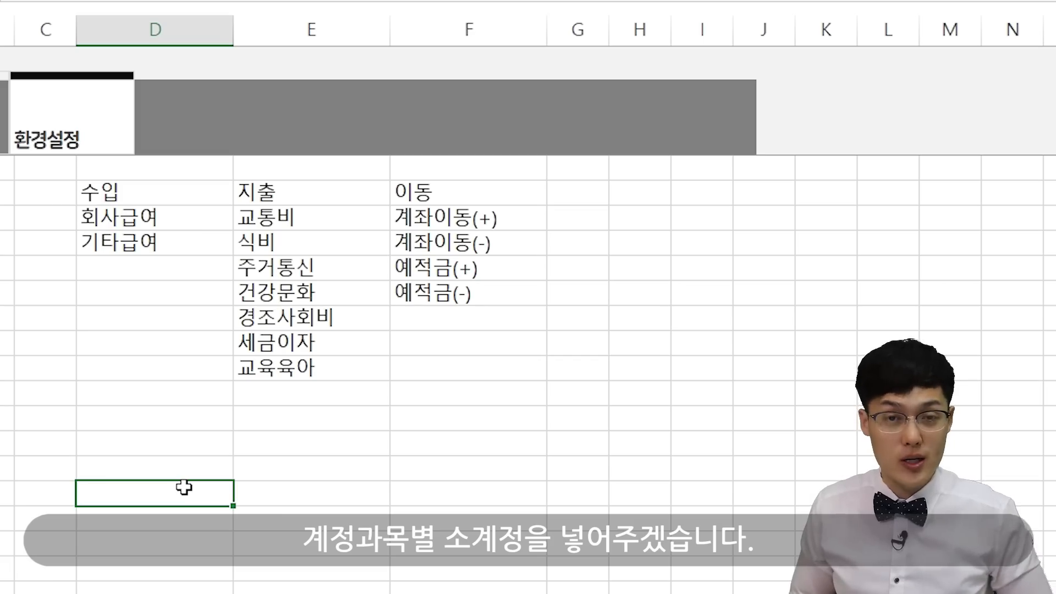
# - Start the sub-account lists with the header 회사급여 in D19 and the items 월급 and 상여금 below it
pyautogui.write('회삭급여')
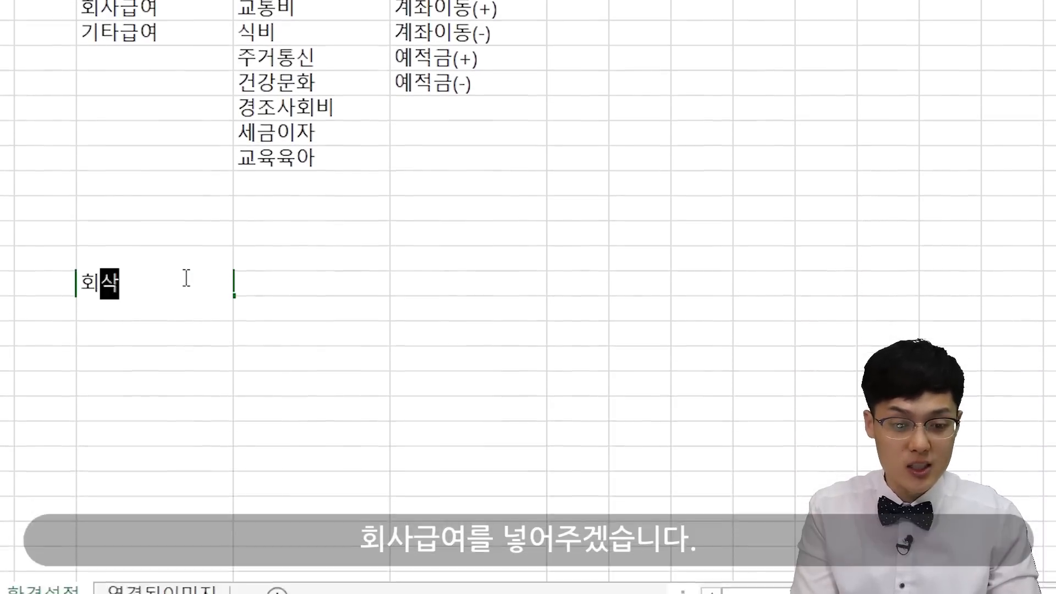
pyautogui.press('Return')
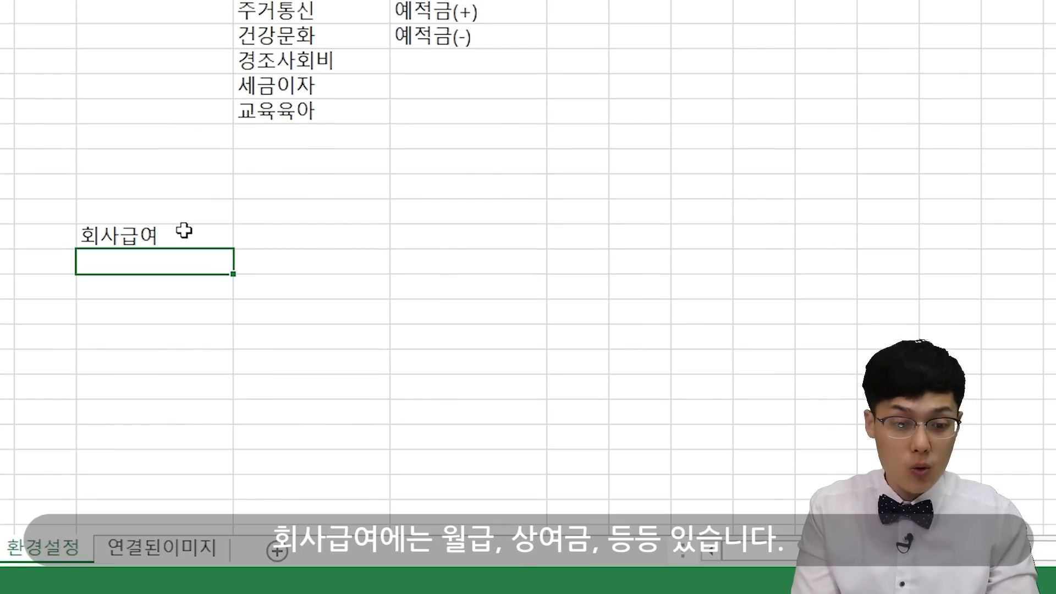
pyautogui.write('워르')
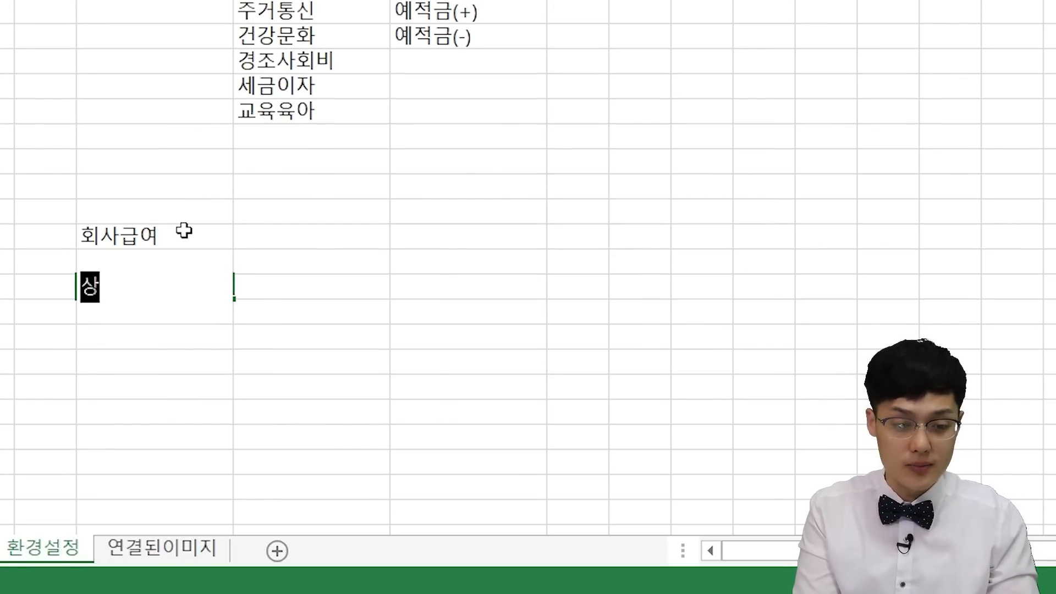
pyautogui.write('ㄱㅡㅁ')
pyautogui.press('Return')
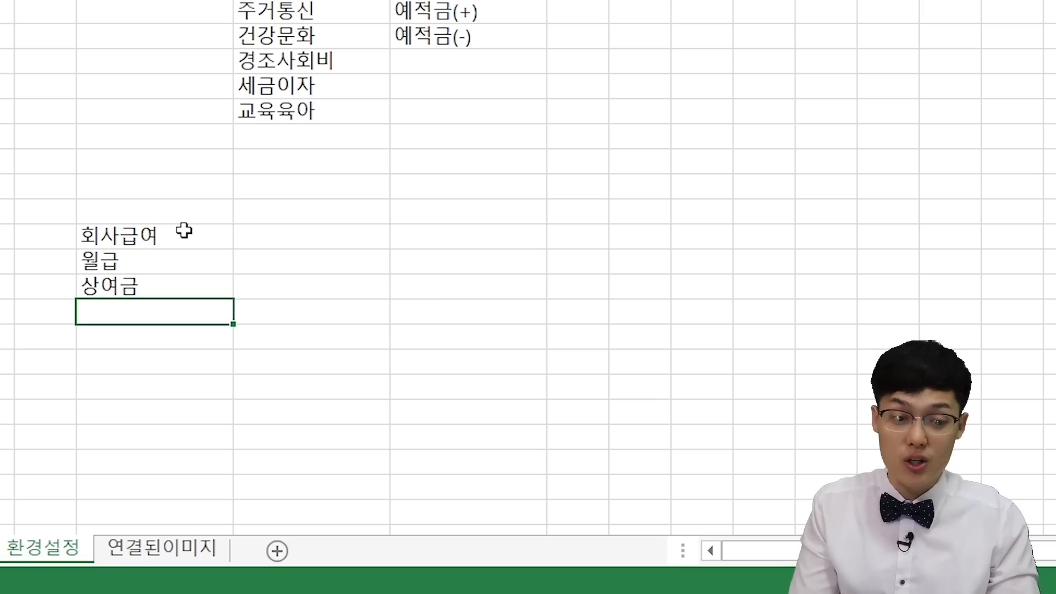
# - Enter the header 기타급여 in E19 with the items 유튜브수익 and 광고수익 below it
pyautogui.press('Right')
pyautogui.press('Up')
pyautogui.press('Up')
pyautogui.press('Up')
pyautogui.write('ㄱㅌㅏㄱㅡㅂㅇㅕ')
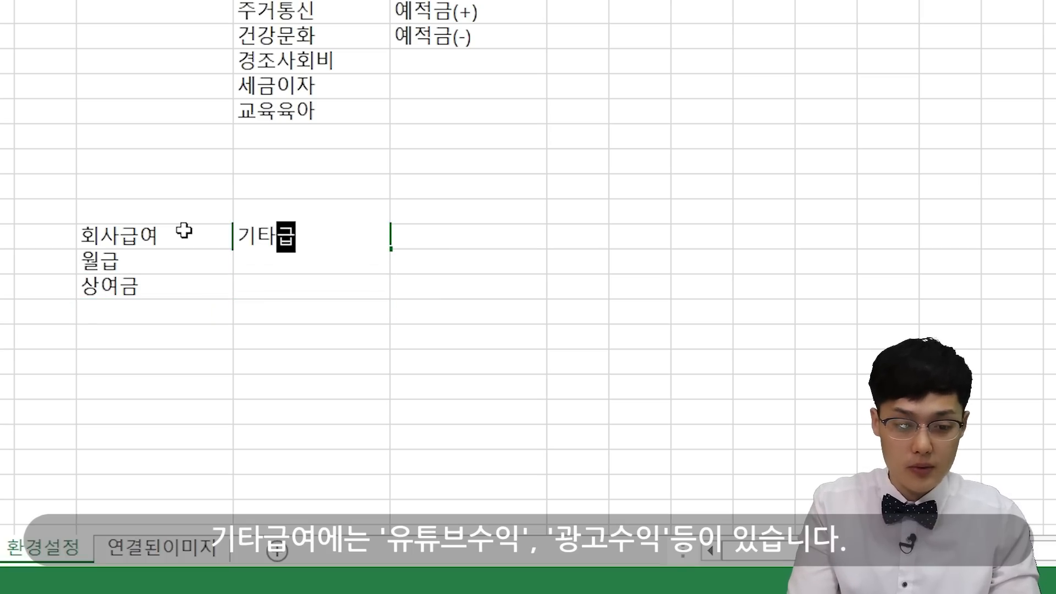
pyautogui.press('Return')
pyautogui.write('ㅇㅠㅌㅠㅂㅡㅅㅜㅇㅣㄱ')
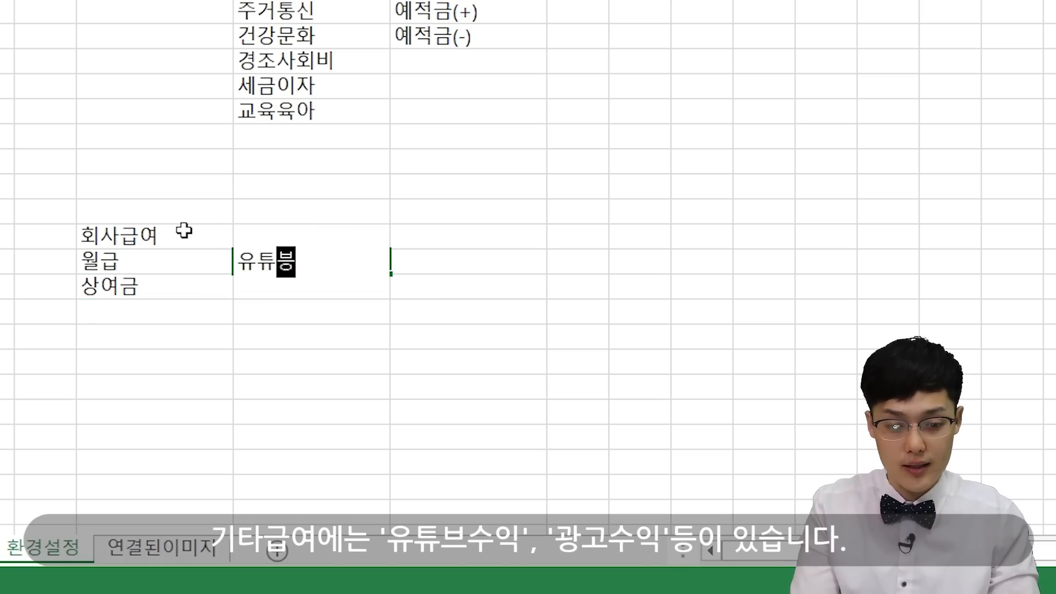
pyautogui.press('Return')
pyautogui.write('ㄱㅗㅏㅇㄱㅗㅅㅜㅇㅣㄱ')
pyautogui.press('Return')
# - Enter the header 교통비 in F19 with the items 대중교통, 택시비, 주류비 and 기타교통비 below it
pyautogui.press('Right')
pyautogui.press('Up')
pyautogui.press('Up')
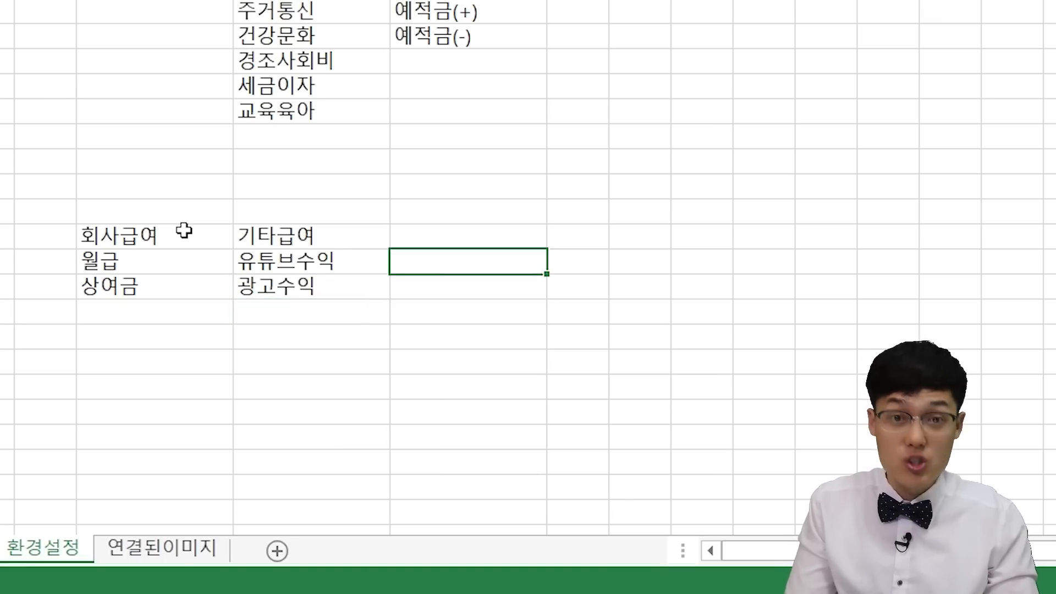
pyautogui.press('Up')
pyautogui.write('ㄱㅛㅌㅗㅇㅂㅣ')
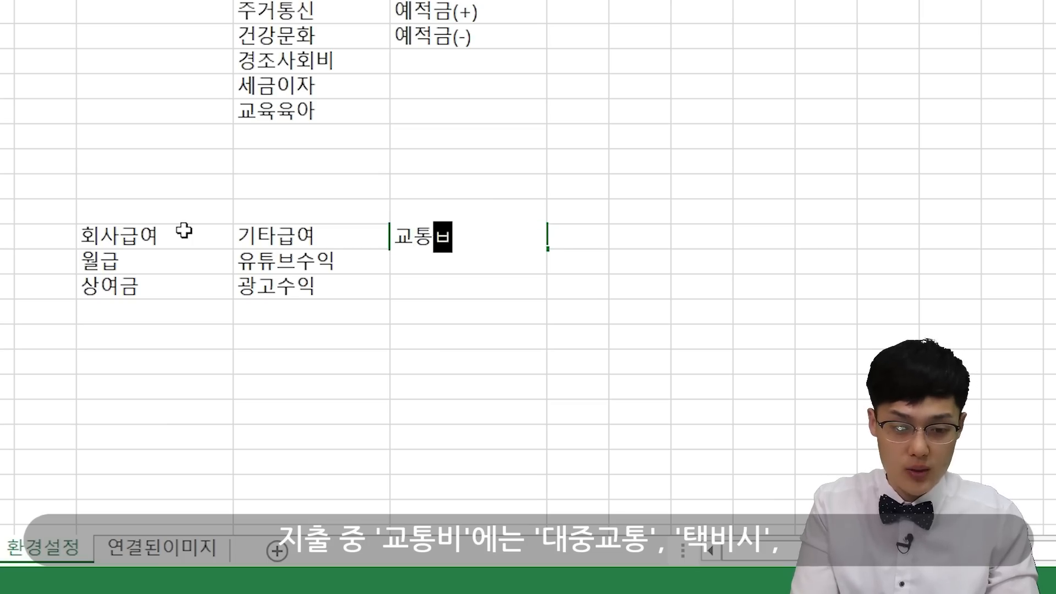
pyautogui.press('Return')
pyautogui.write('ㄷㅐㅈㅜㅇㄱㅛㅌㅗㅇ')
pyautogui.press('Return')
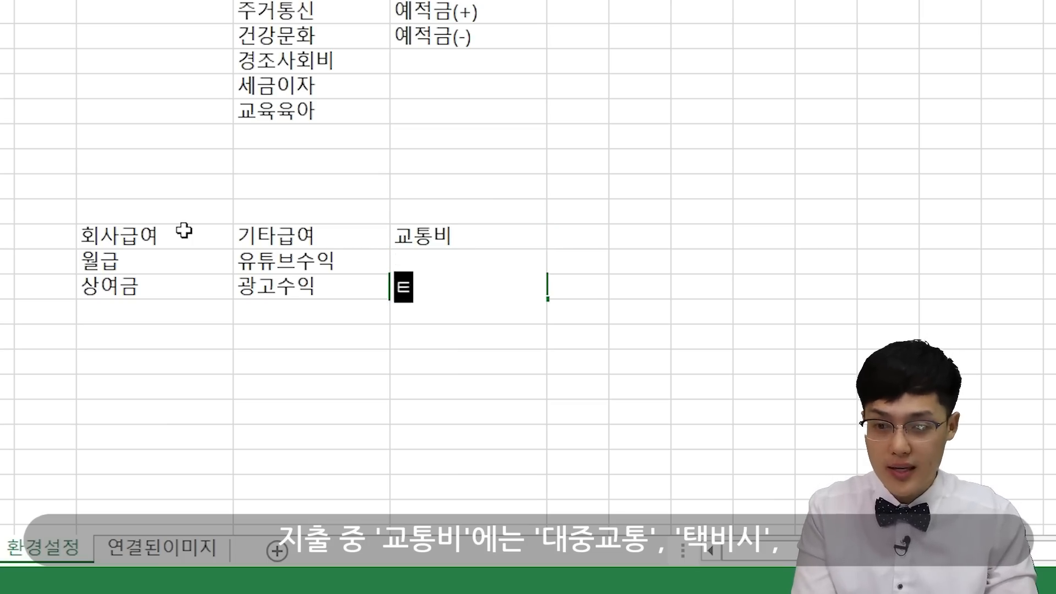
pyautogui.write('ㅌㅐㄱㅅㅣㅂㅣ')
pyautogui.press('Return')
pyautogui.write('ㅈㅜㄹㅠㅂㅣ')
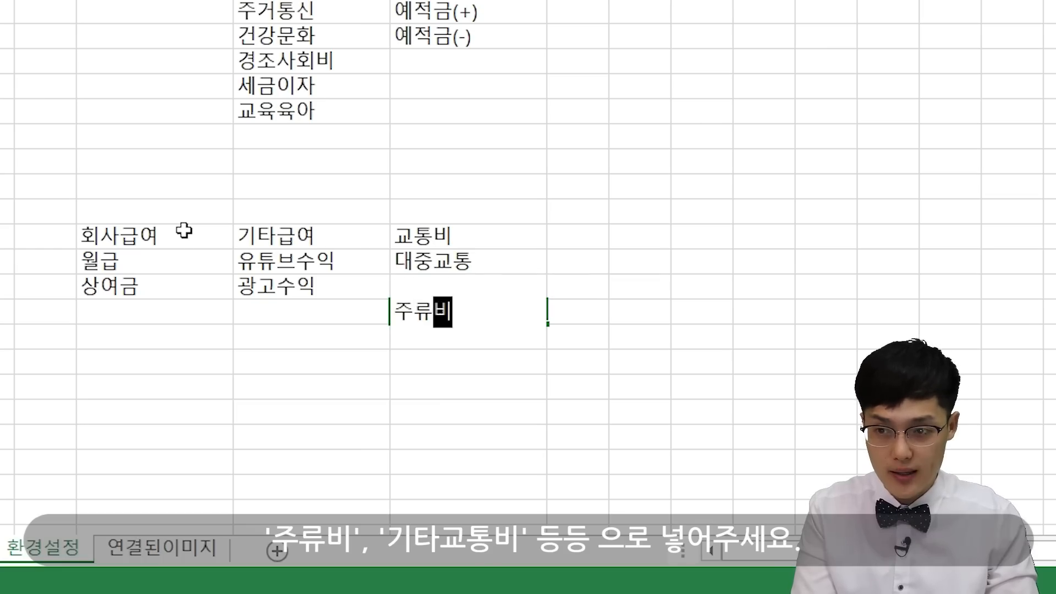
pyautogui.press('Return')
pyautogui.write('기타교오ㅇㅂㅣ')
pyautogui.press('Return')
# - Enter the header 식비 in G19 with the items 주식, 음료, 간식 and 기타 below it
pyautogui.press('Right')
pyautogui.press('Up')
pyautogui.press('Up')
pyautogui.press('Up')
pyautogui.press('Up')
pyautogui.press('Up')
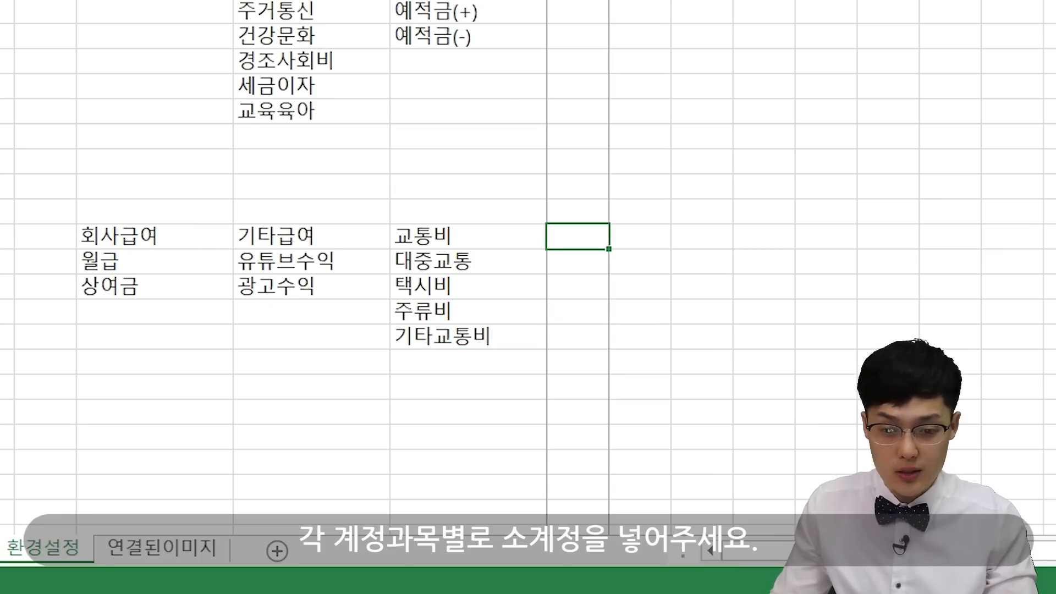
pyautogui.write('ㅅㅣㄱㅂㅣ')
pyautogui.press('Return')
pyautogui.write('ㅈㅜㅅㅣㄱ')
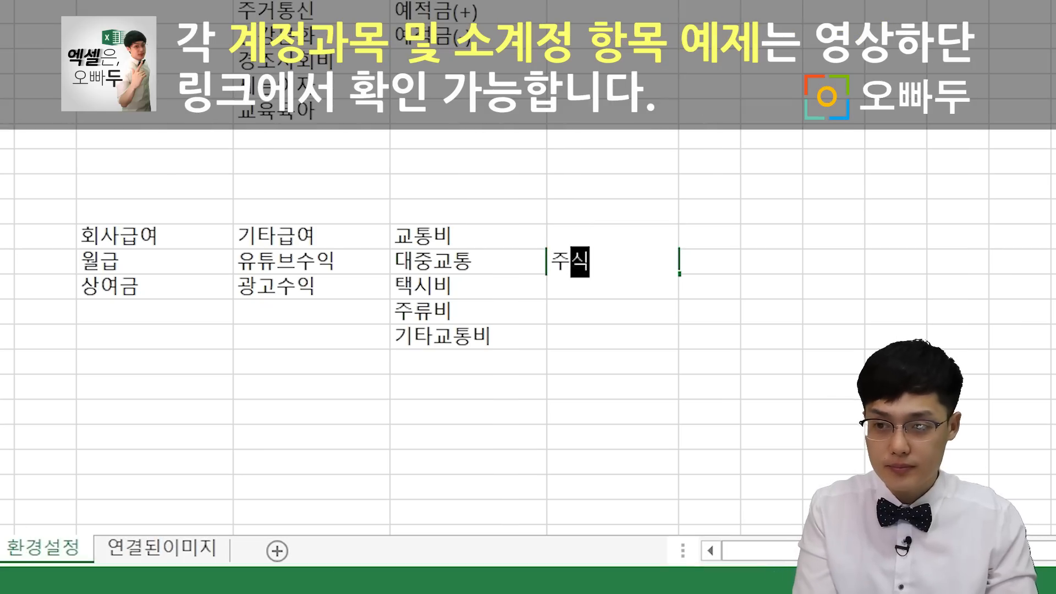
pyautogui.press('Return')
pyautogui.write('ㅇㅡㅁㄹㅛ')
pyautogui.press('Return')
pyautogui.write('ㄱㅏㄴㅅㅣㄱ ㄱㅣㅌㅏ')
pyautogui.press('Return')
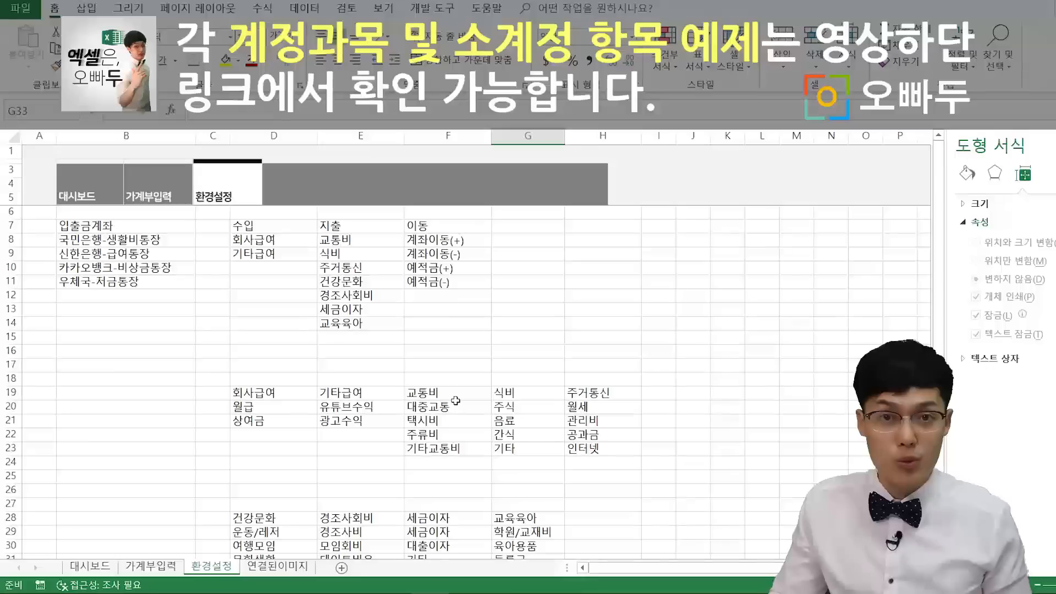
# - Convert the 입출금계좌 list in B7:B11 into a table with a header row
pyautogui.moveTo(135, 226); pyautogui.dragTo(132, 283)
pyautogui.click(116, 325)
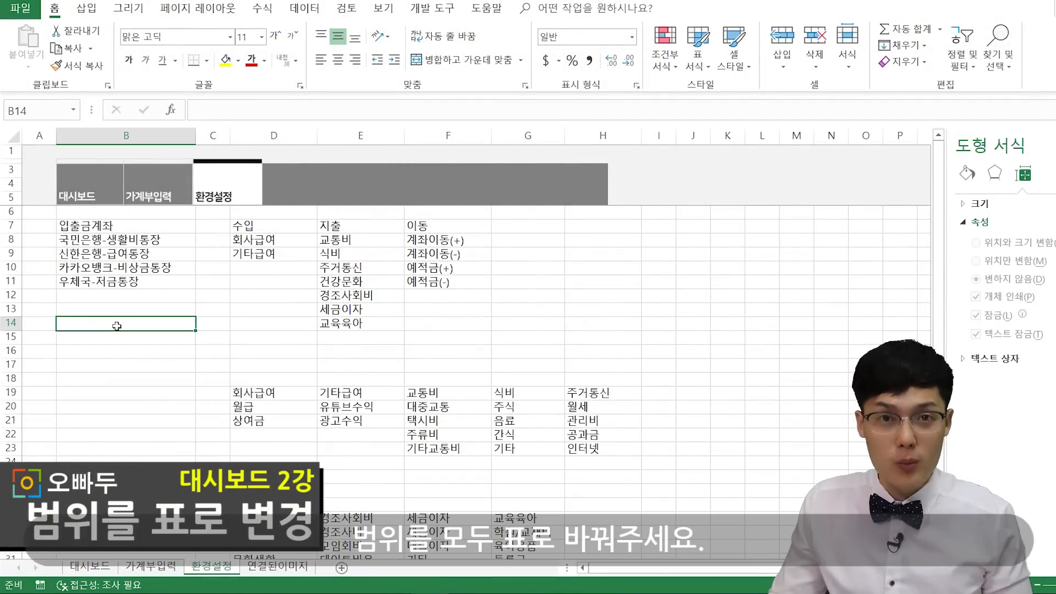
pyautogui.moveTo(128, 228); pyautogui.dragTo(128, 281)
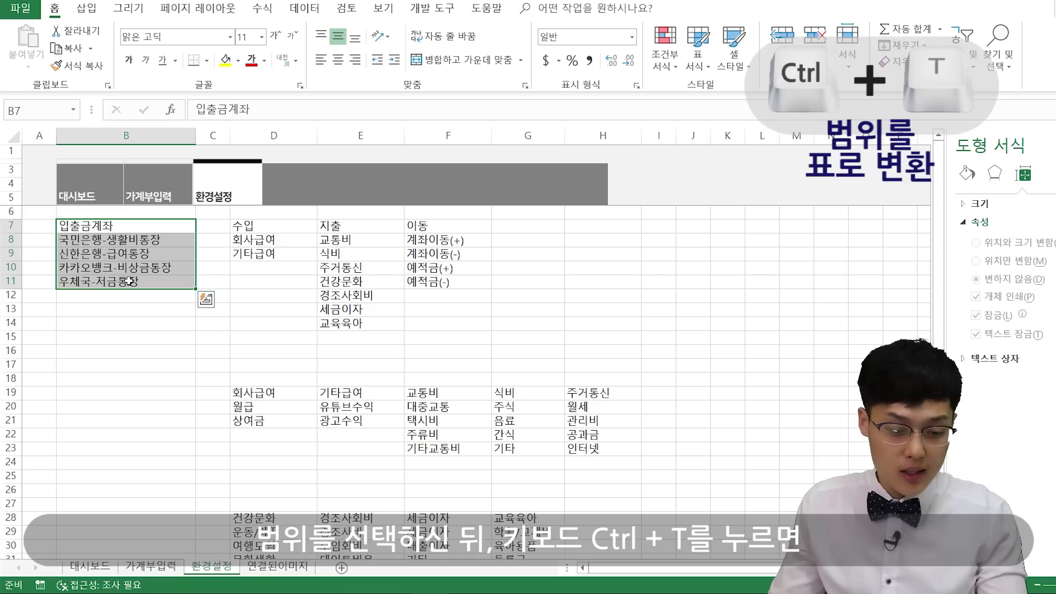
pyautogui.hotkey('ctrl', 't')
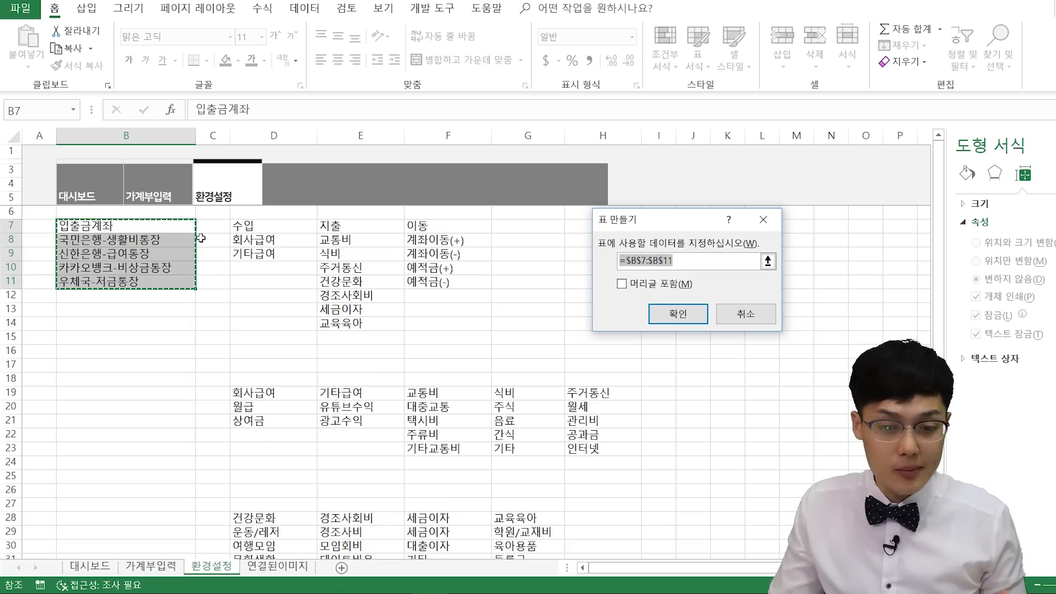
pyautogui.click(649, 284)
pyautogui.click(677, 316)
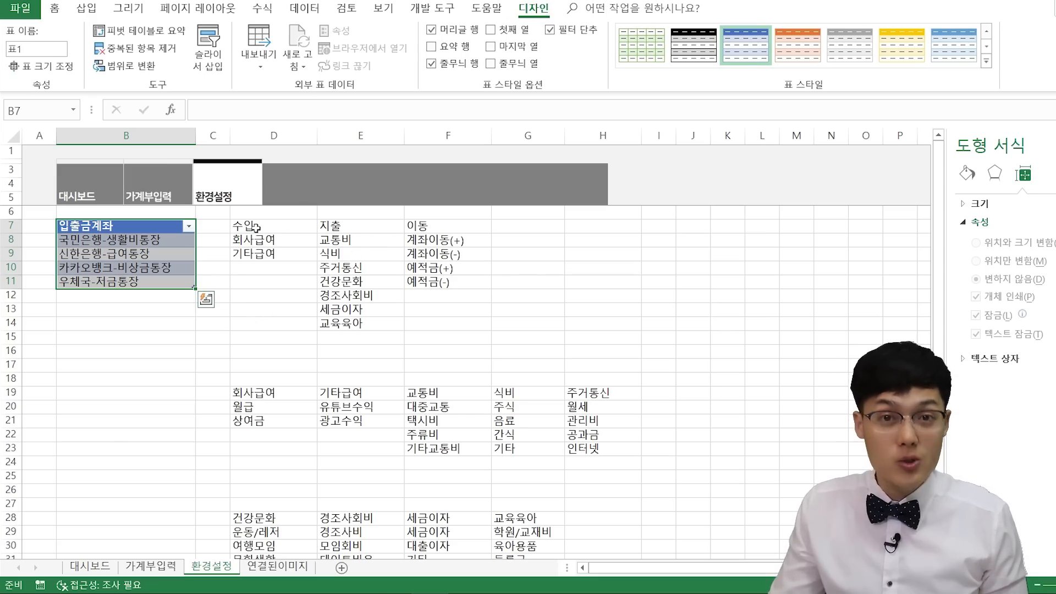
# - Convert the 수입 list in D7:D9 into a table with a header row
pyautogui.moveTo(256, 227); pyautogui.dragTo(256, 253)
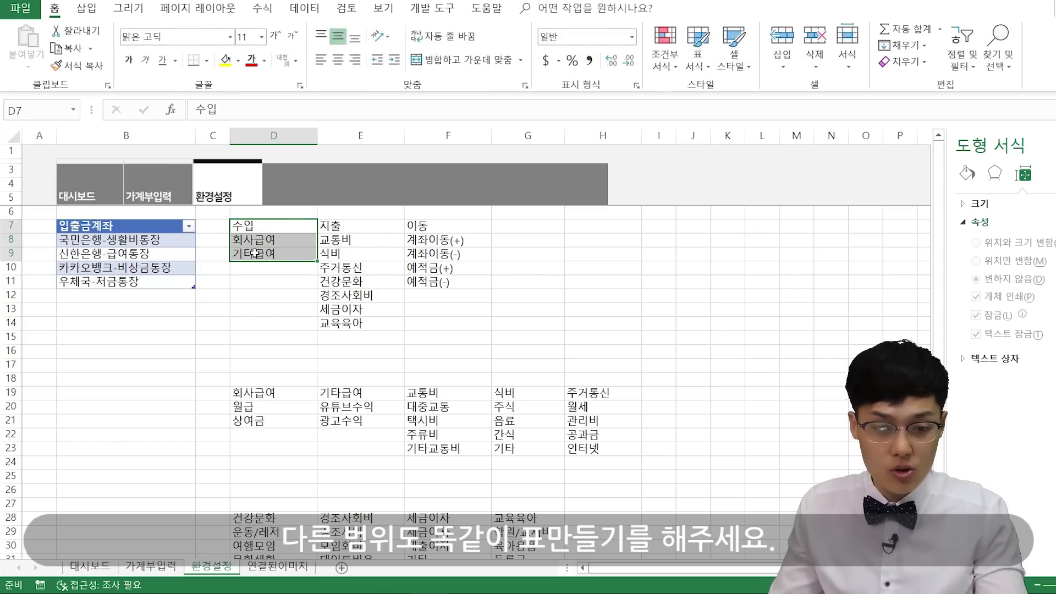
pyautogui.hotkey('ctrl', 't')
pyautogui.click(676, 286)
pyautogui.click(676, 315)
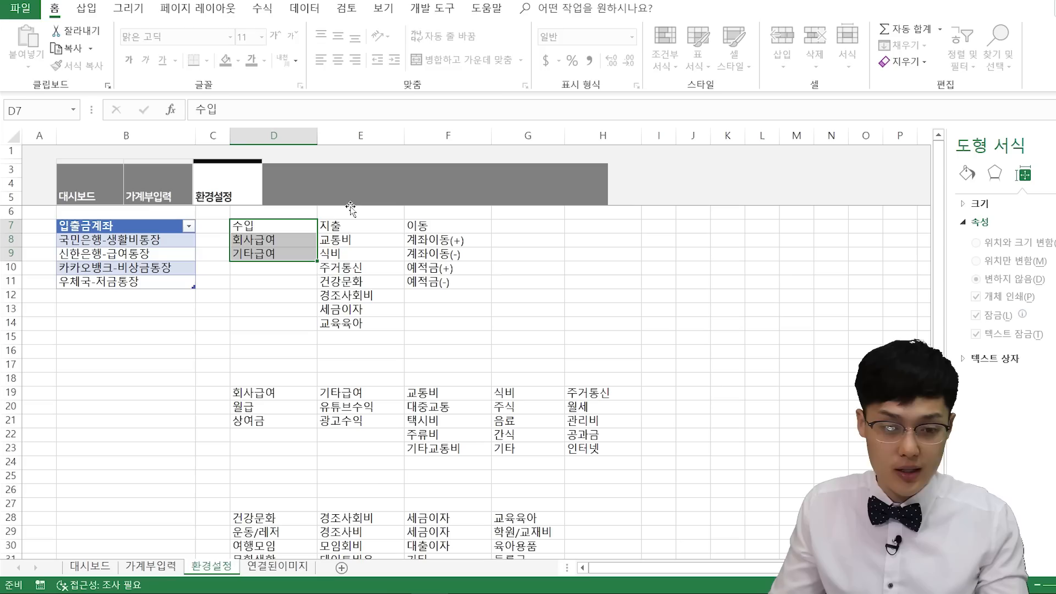
# - Convert the 지출 list in E7:E14 and the 이동 list in F7:F11 into separate tables with header rows
pyautogui.moveTo(358, 226); pyautogui.dragTo(359, 321)
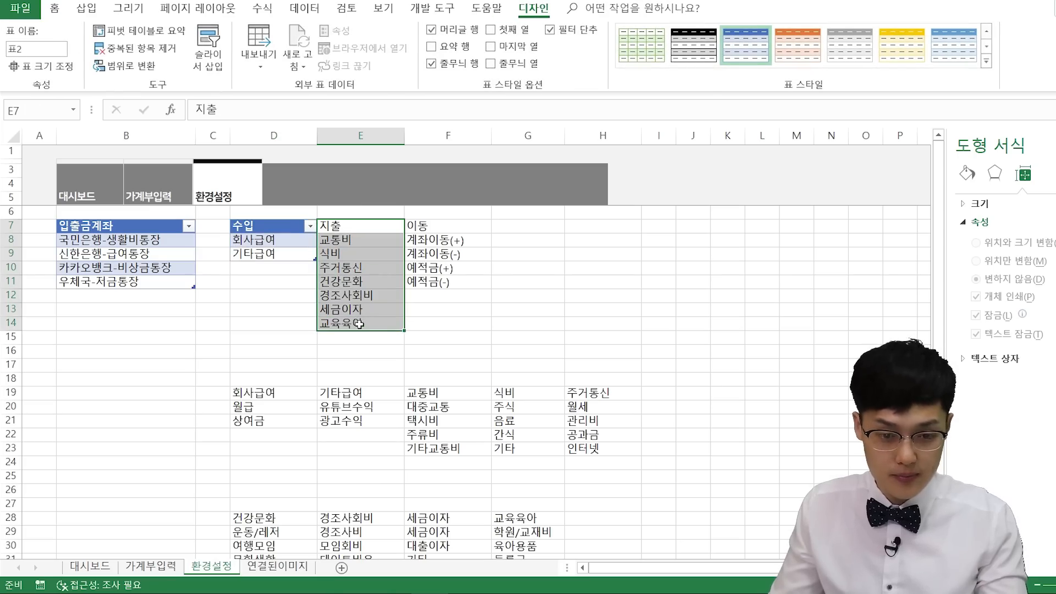
pyautogui.hotkey('ctrl', 't')
pyautogui.press('Return')
pyautogui.moveTo(426, 226); pyautogui.dragTo(440, 282)
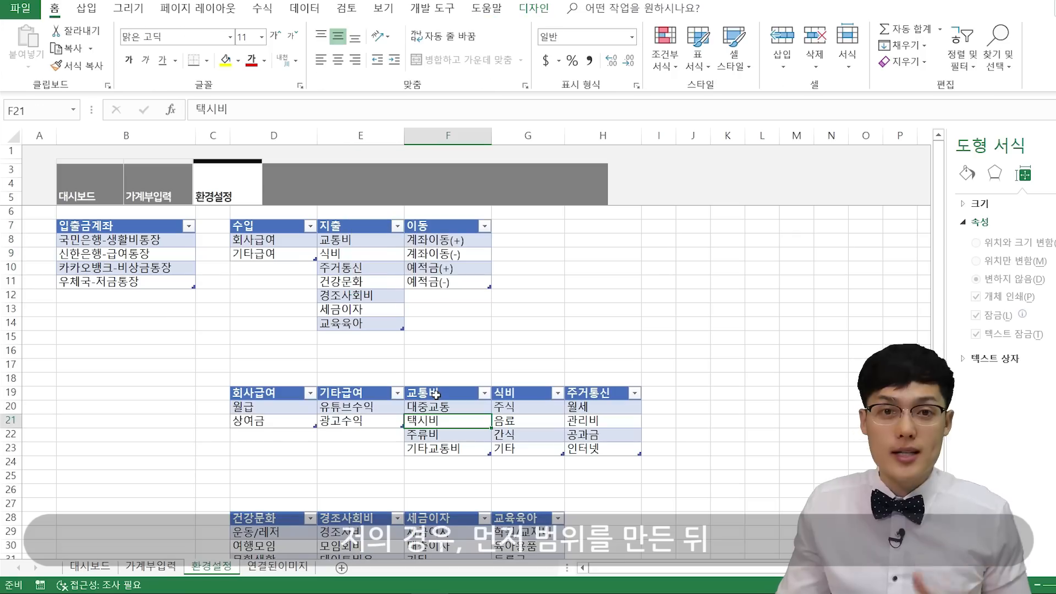
# - Copy the 교통비 table in F19:F23 and paste five copies side by side, starting at J19
pyautogui.moveTo(290, 398); pyautogui.dragTo(286, 420)
pyautogui.moveTo(351, 394); pyautogui.dragTo(356, 420)
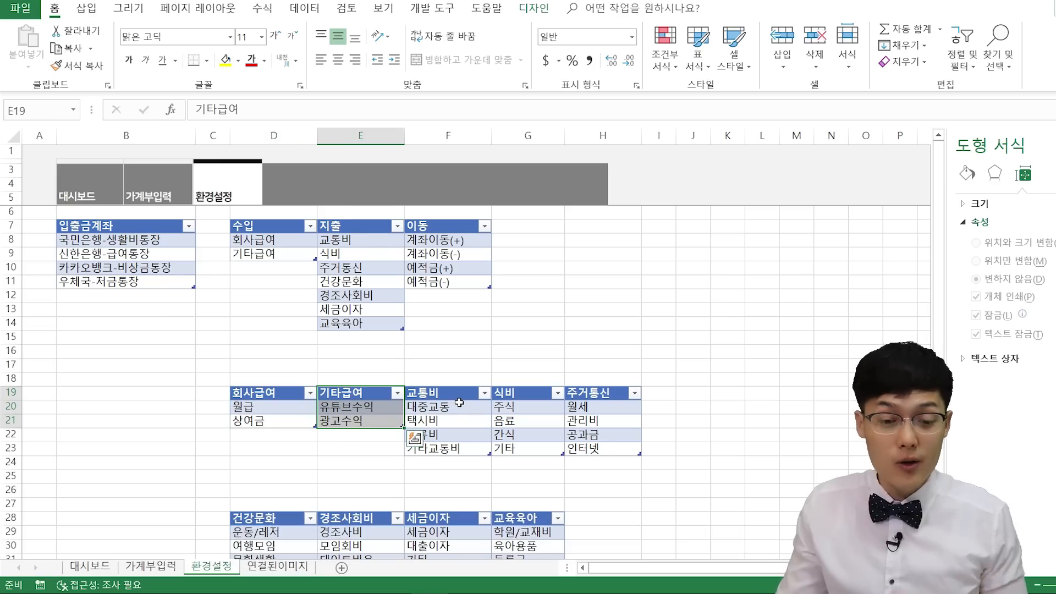
pyautogui.moveTo(461, 395); pyautogui.dragTo(458, 448)
pyautogui.hotkey('ctrl', 'c')
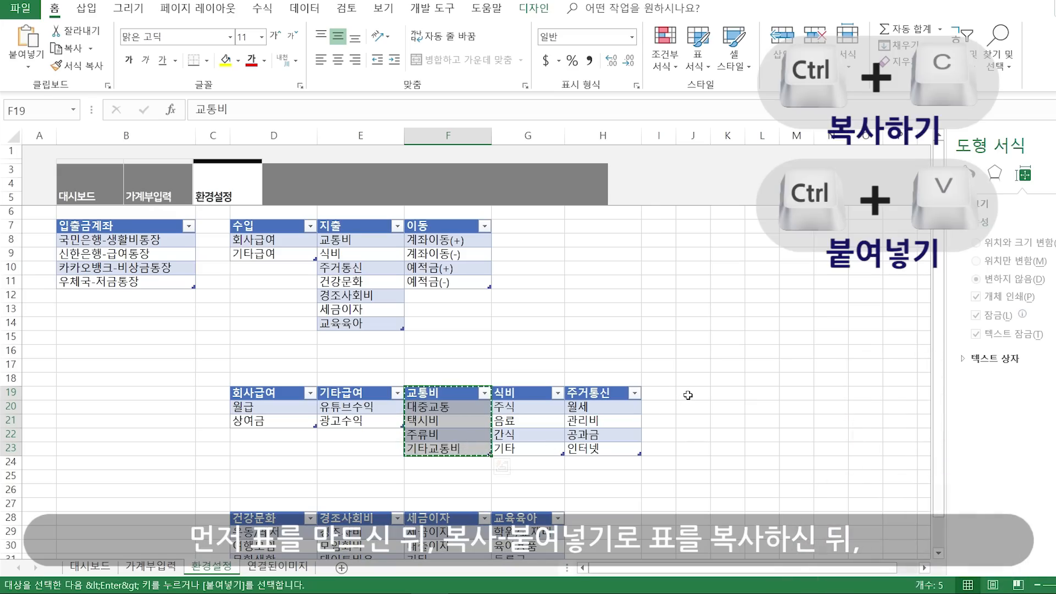
pyautogui.click(693, 392)
pyautogui.hotkey('ctrl', 'v')
pyautogui.click(728, 393)
pyautogui.hotkey('ctrl', 'v')
pyautogui.click(762, 393)
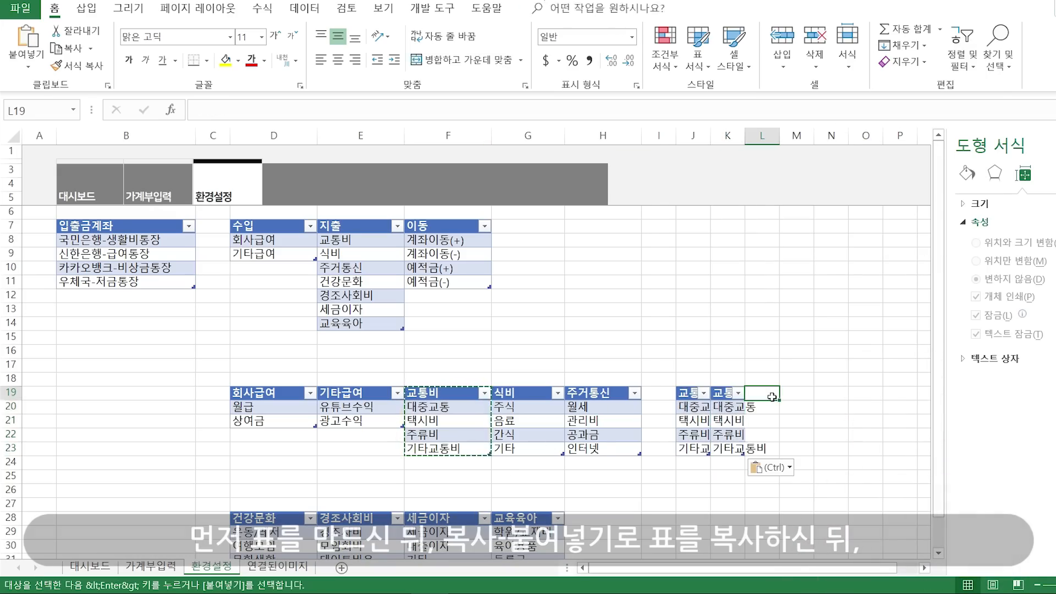
pyautogui.hotkey('ctrl', 'v')
pyautogui.click(797, 393)
pyautogui.hotkey('ctrl', 'v')
pyautogui.click(826, 393)
pyautogui.hotkey('ctrl', 'v')
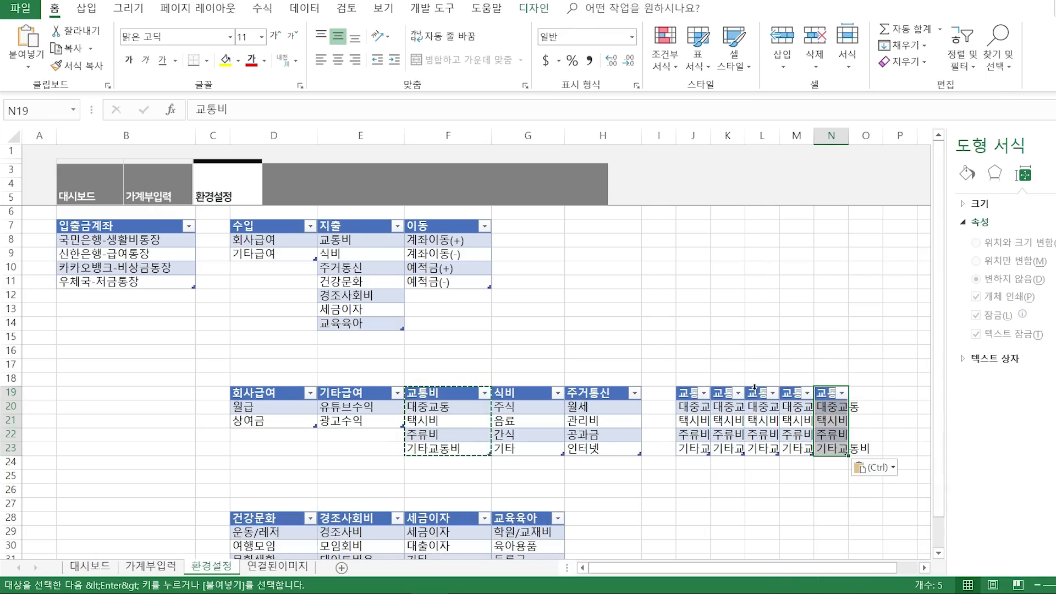
# - Delete the five pasted table copies in J18:N24, shifting the cells left
pyautogui.moveTo(693, 379); pyautogui.dragTo(831, 457)
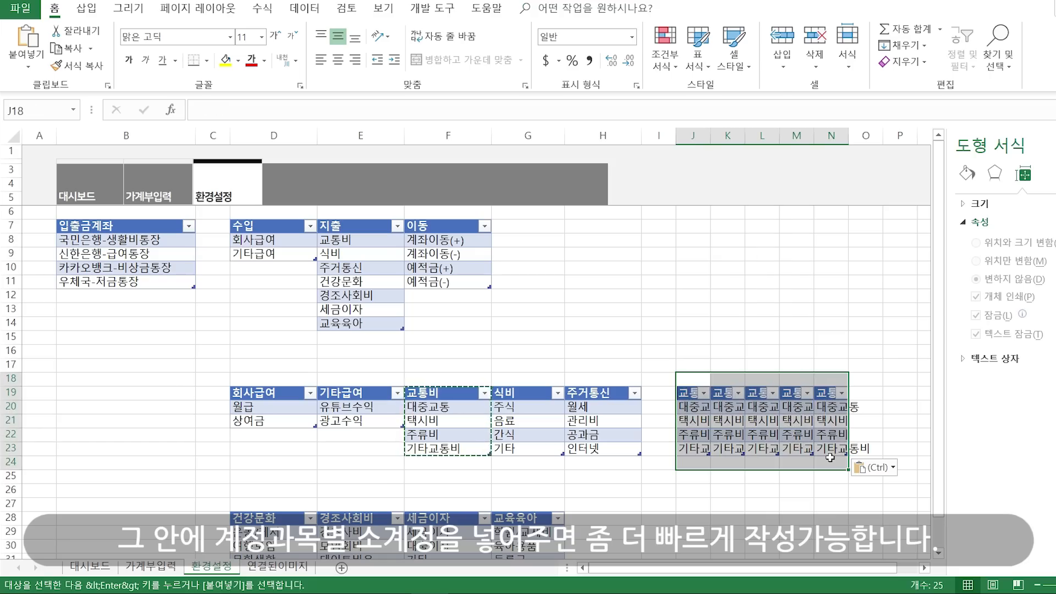
pyautogui.hotkey('ctrl', '-')
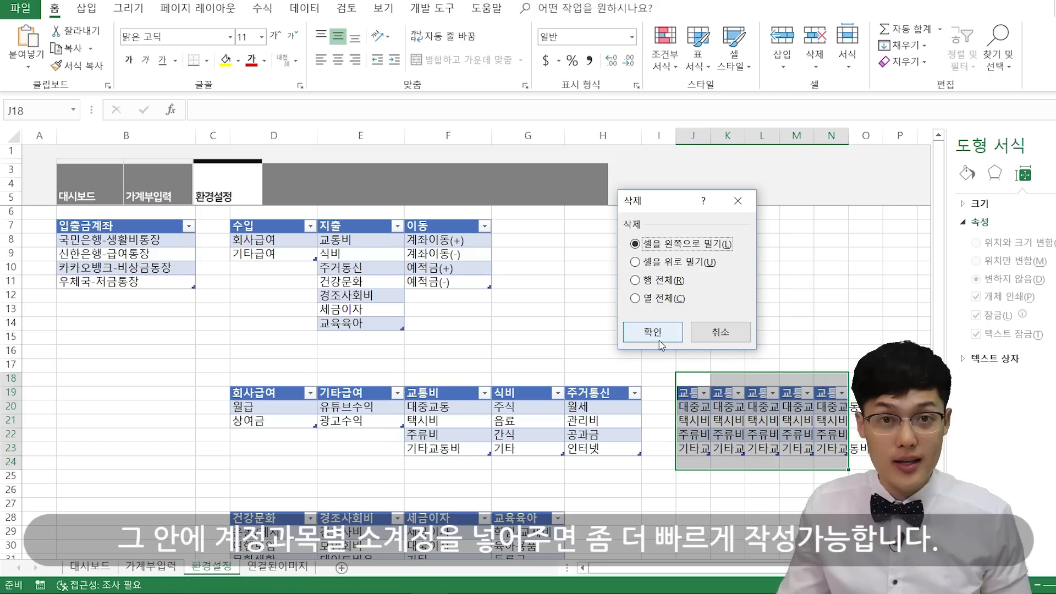
pyautogui.click(653, 332)
pyautogui.click(448, 365)
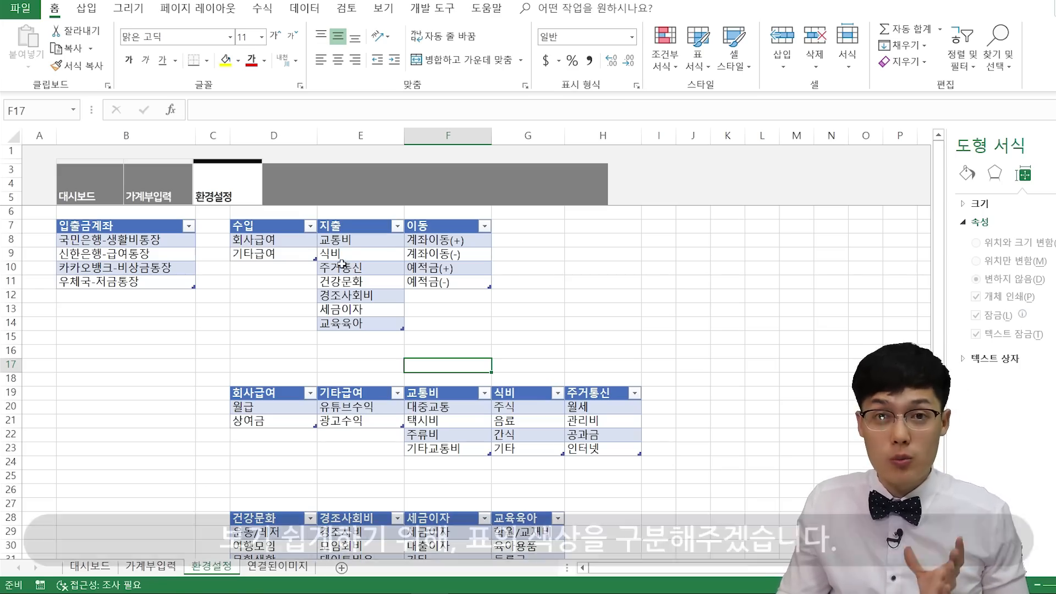
# - Apply the orange table style to the 입출금계좌 table
pyautogui.click(151, 253)
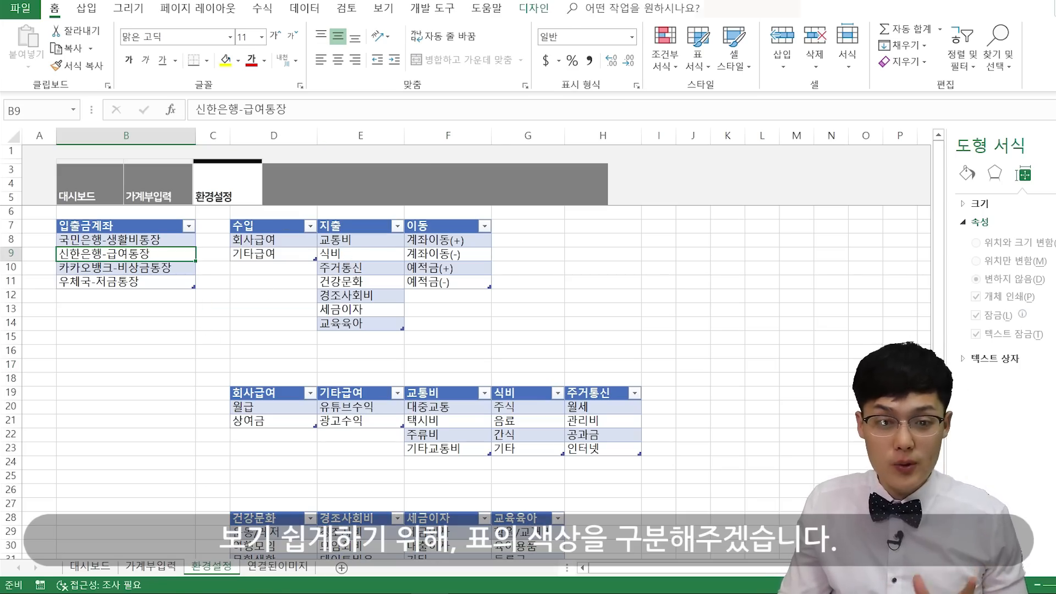
pyautogui.click(536, 8)
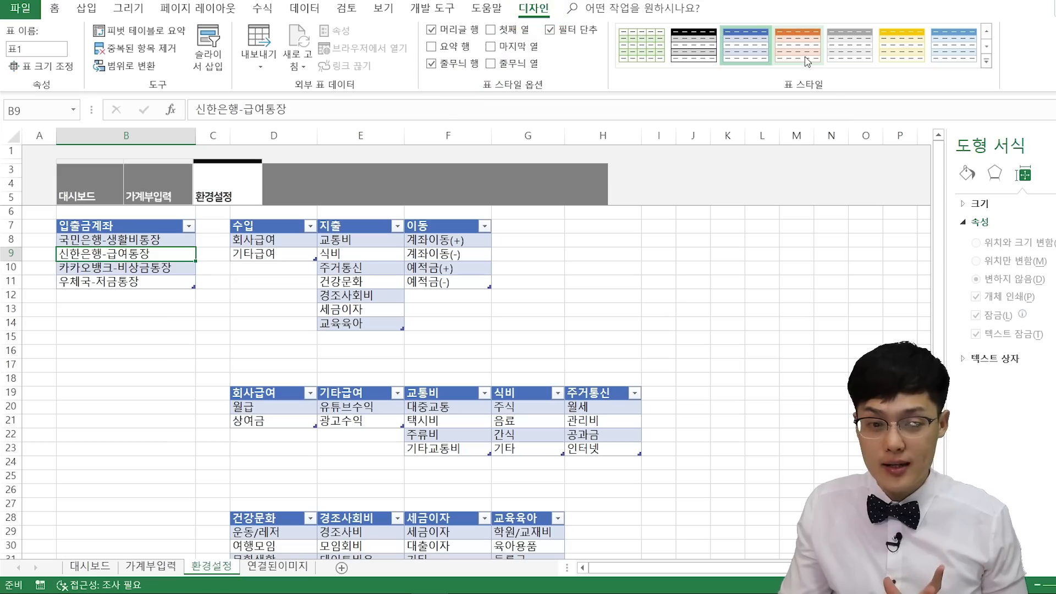
pyautogui.click(807, 58)
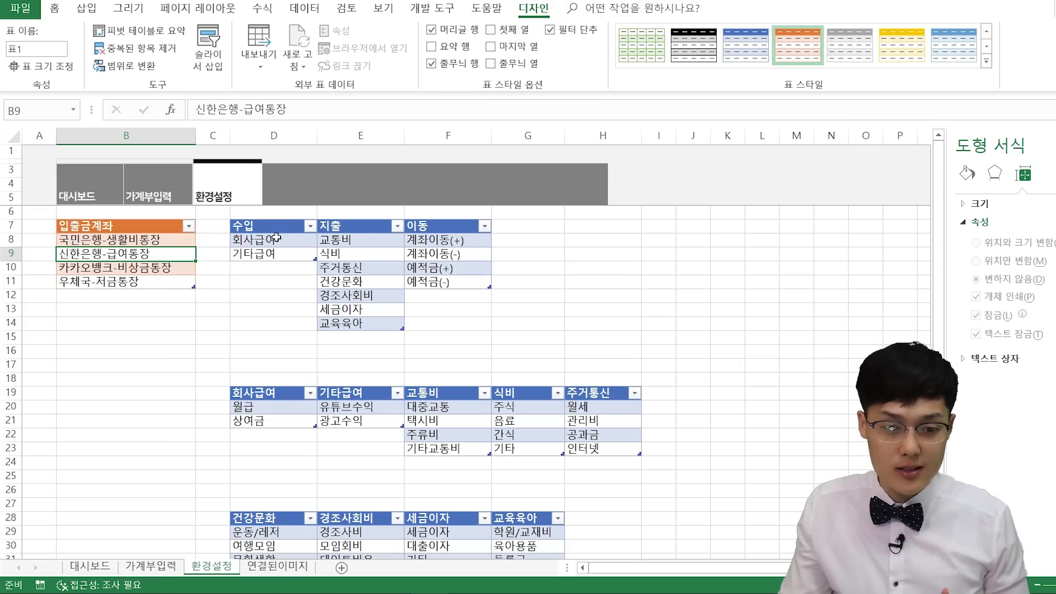
# - Apply the green table style with gridlines to the 수입 table
pyautogui.moveTo(282, 229); pyautogui.dragTo(280, 257)
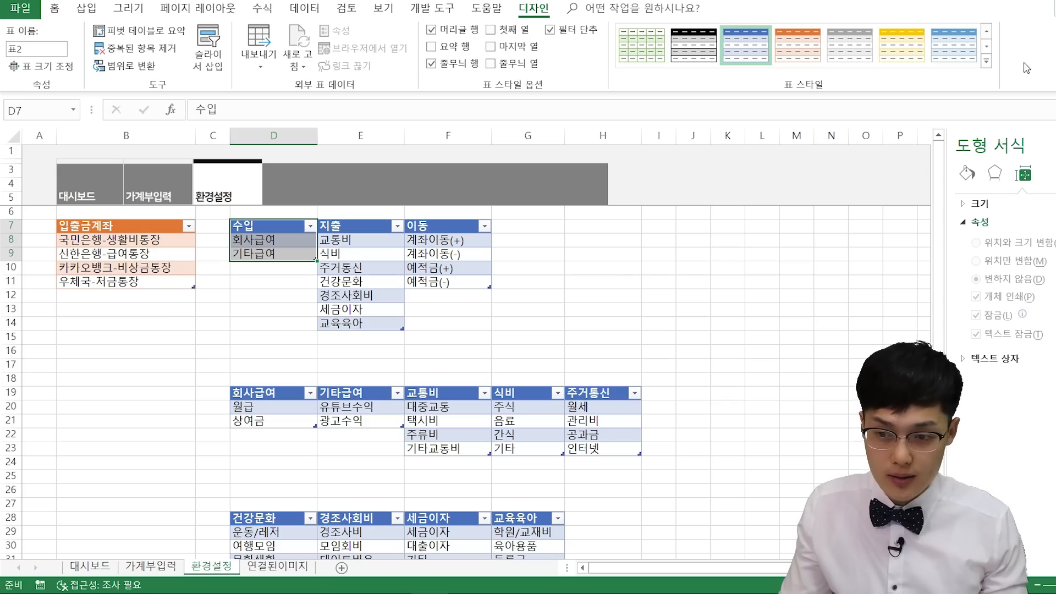
pyautogui.click(987, 61)
pyautogui.click(642, 140)
# - Give the 지출 table the same green table style as the 수입 table
pyautogui.click(361, 254)
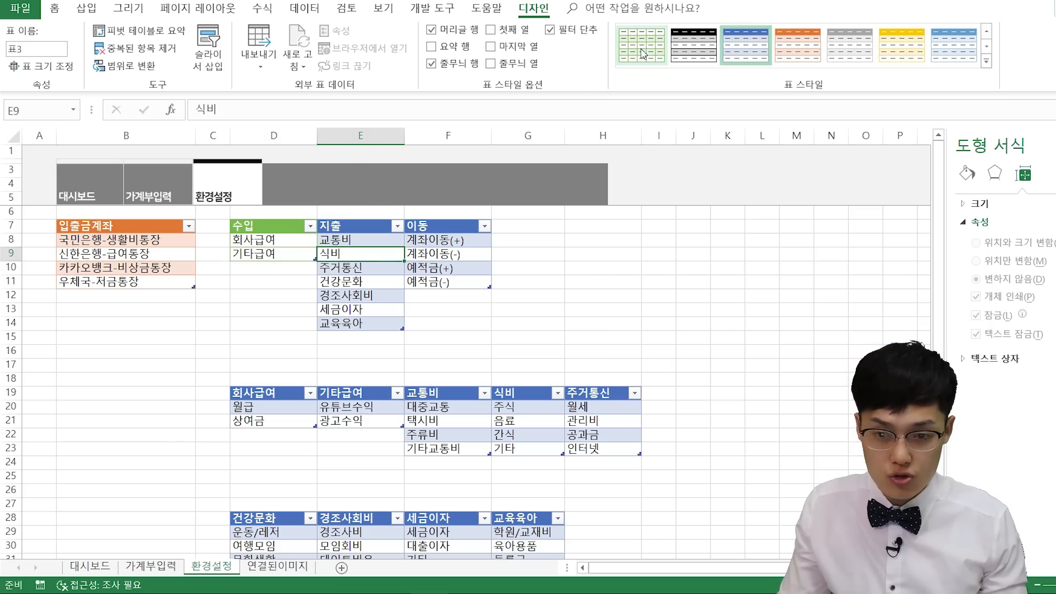
pyautogui.click(987, 61)
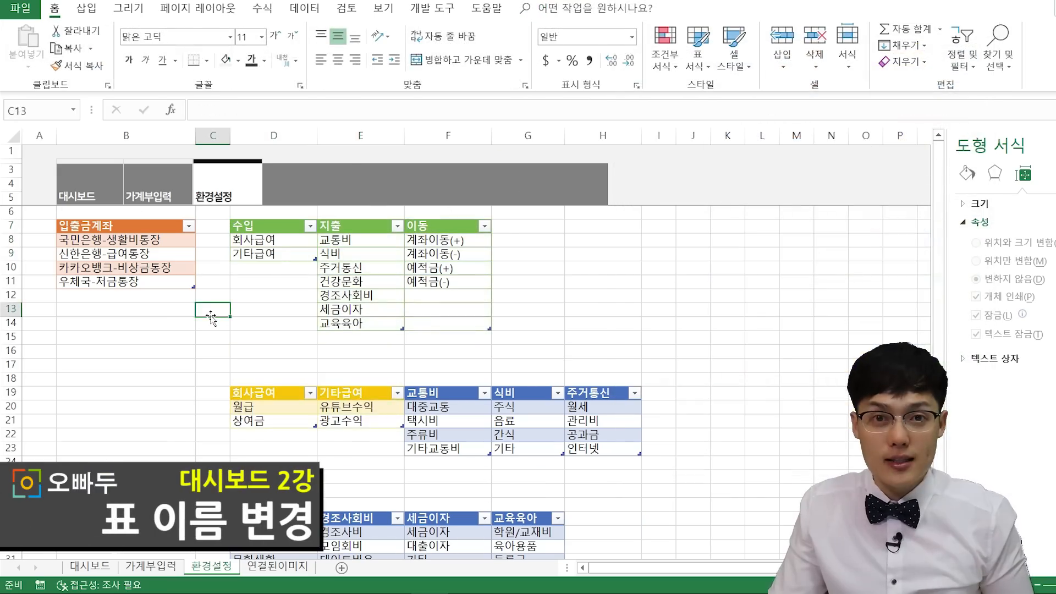
pyautogui.click(212, 315)
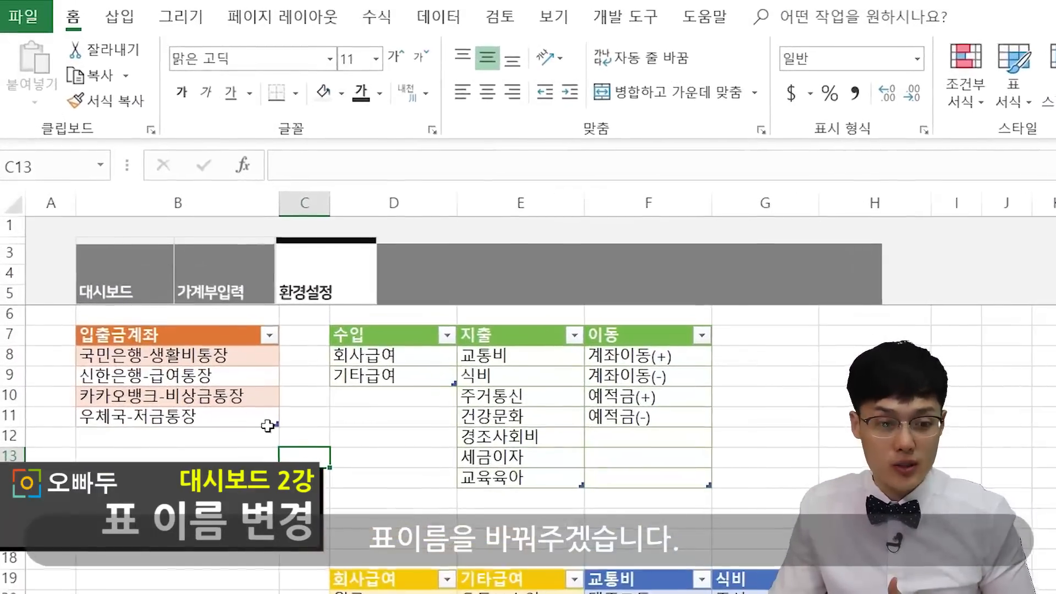
# - Rename the account table in B7:B11 as 입출금계좌, matching its header
pyautogui.click(217, 319)
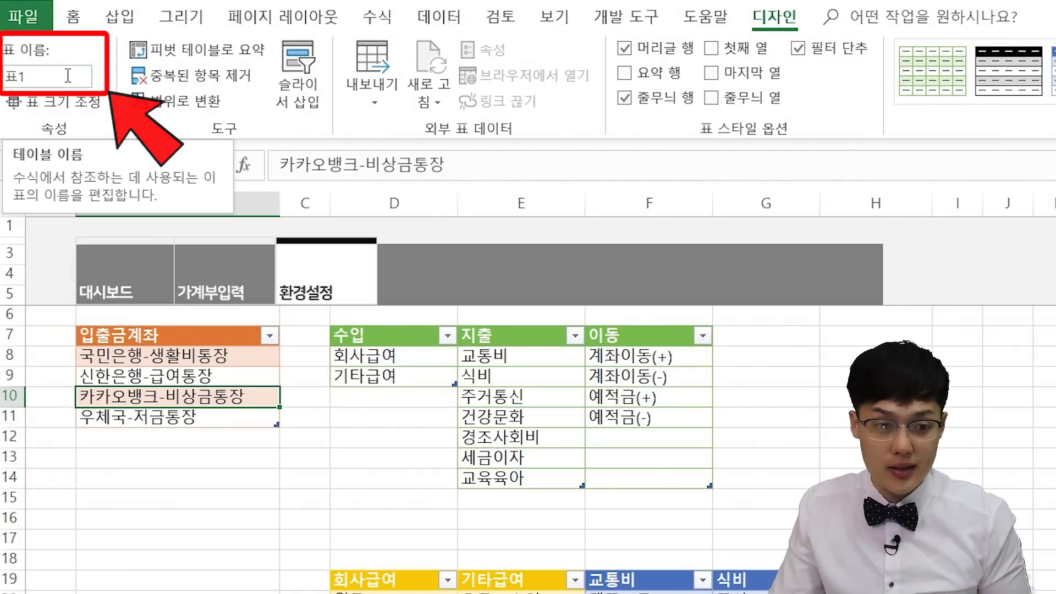
pyautogui.click(68, 76)
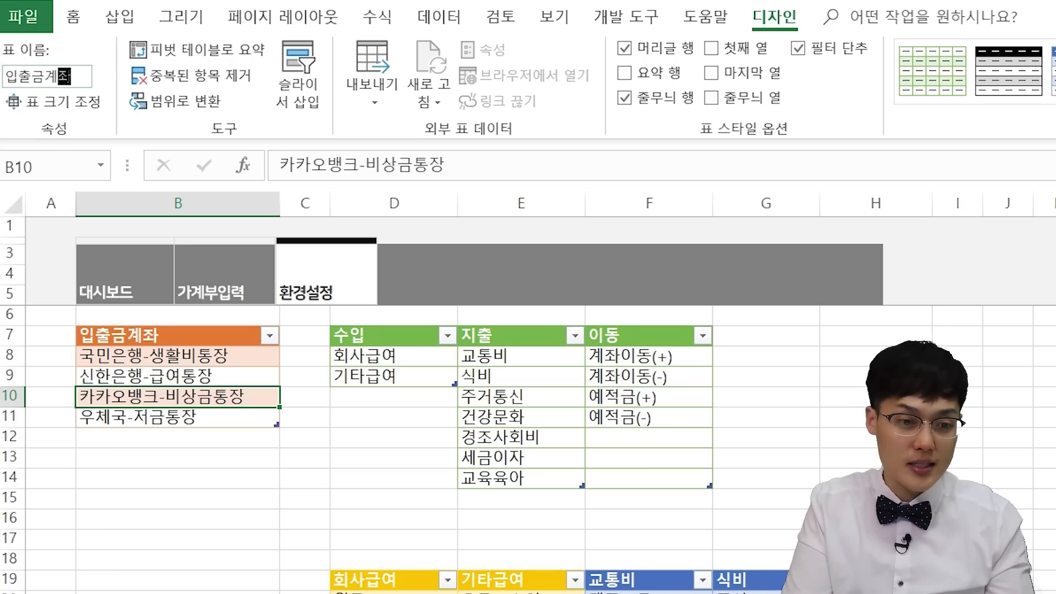
pyautogui.write('입출금계좌')
pyautogui.press('Return')
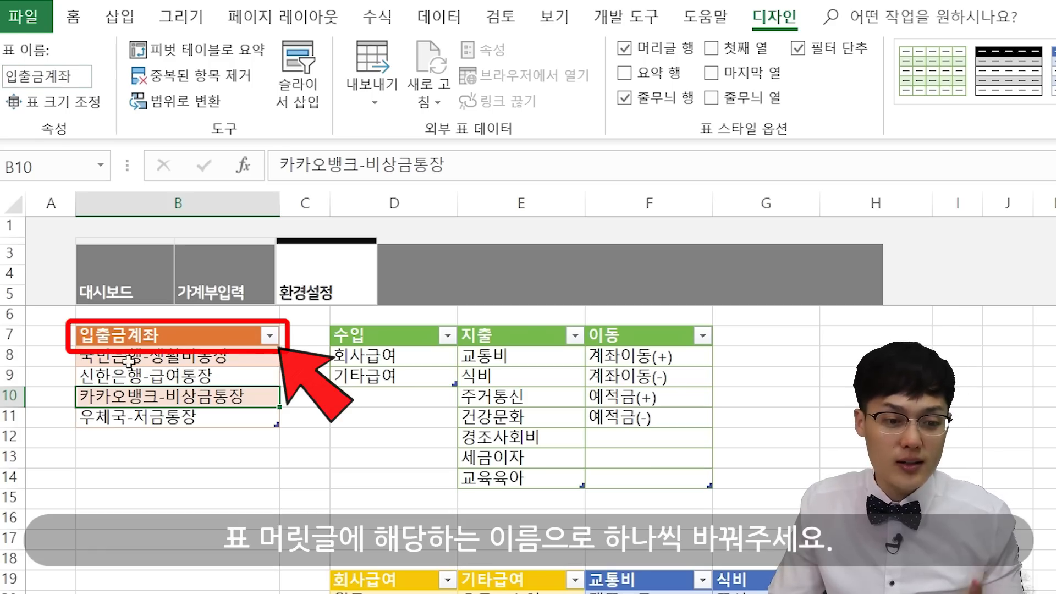
pyautogui.click(155, 340)
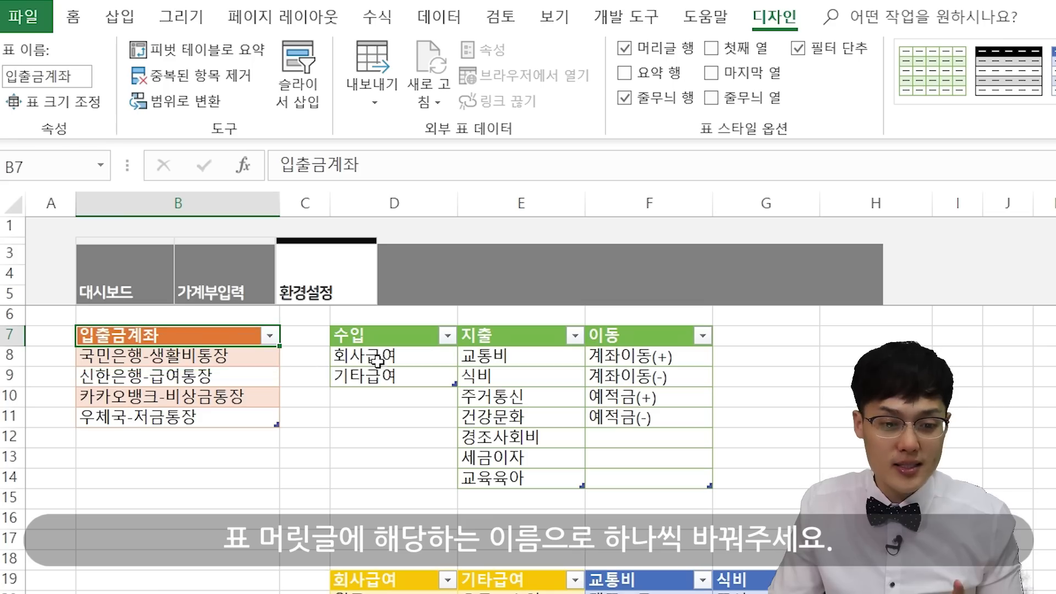
pyautogui.click(384, 344)
pyautogui.click(494, 371)
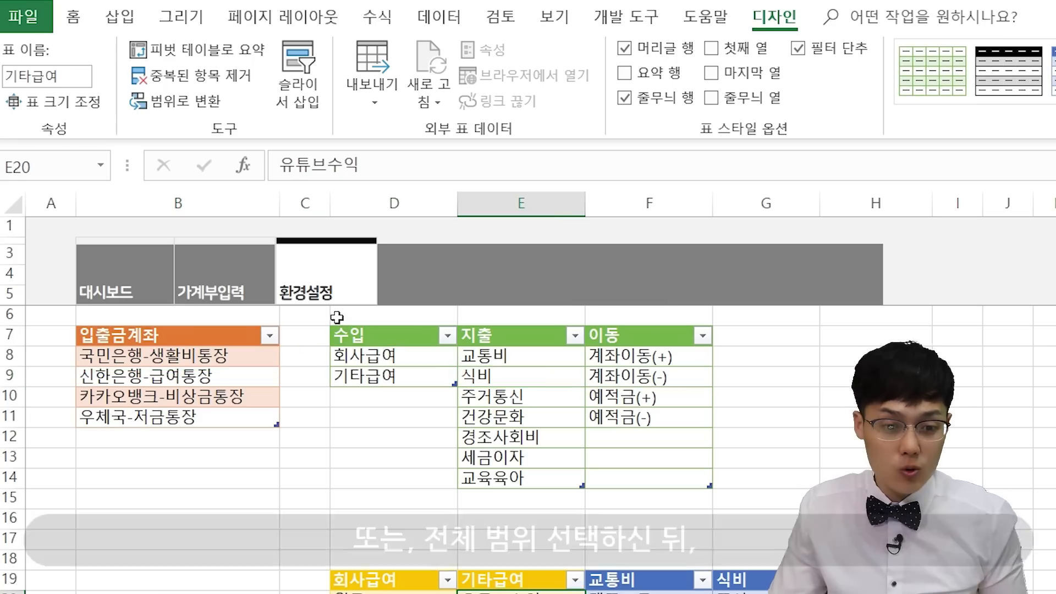
pyautogui.moveTo(368, 336); pyautogui.dragTo(632, 479)
pyautogui.click(378, 16)
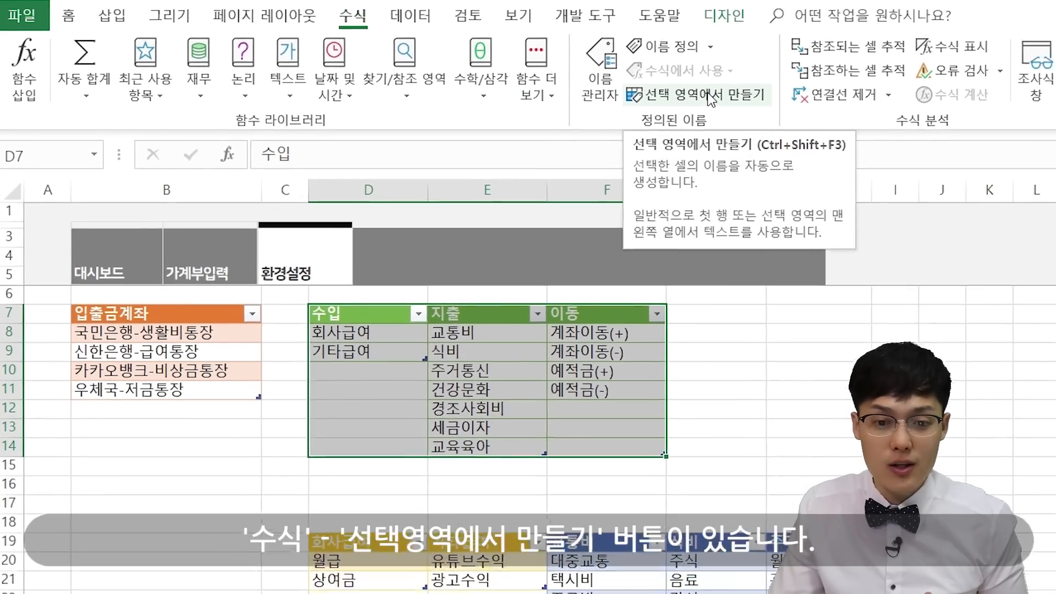
pyautogui.click(758, 110)
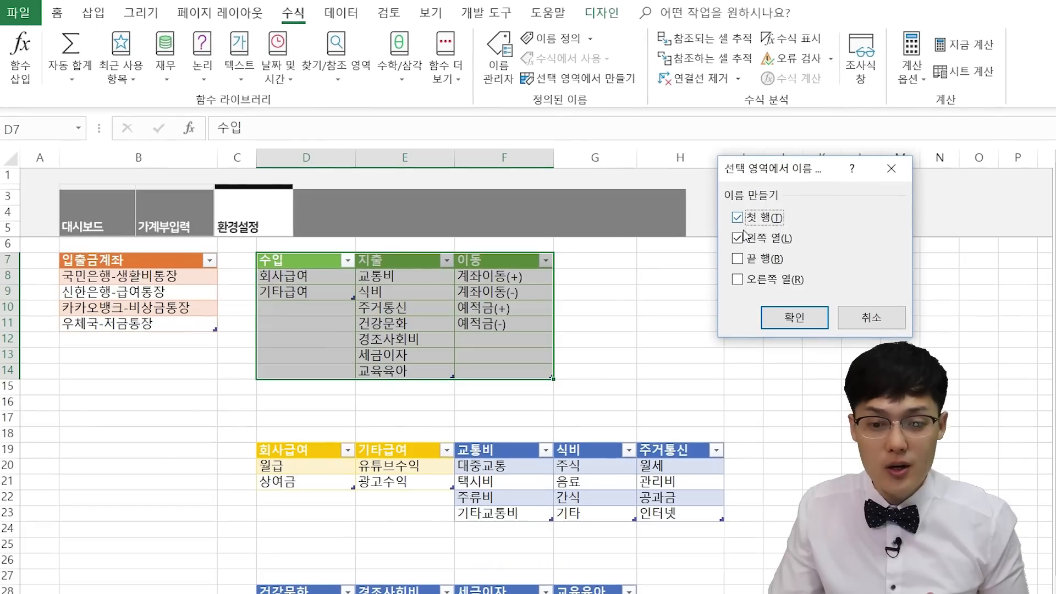
pyautogui.click(756, 243)
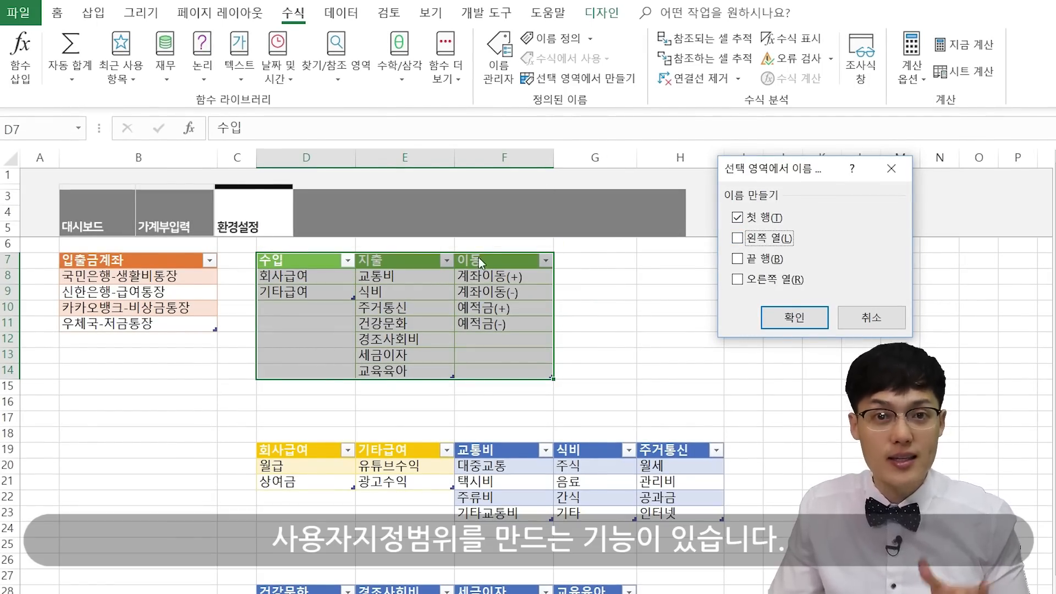
pyautogui.click(850, 319)
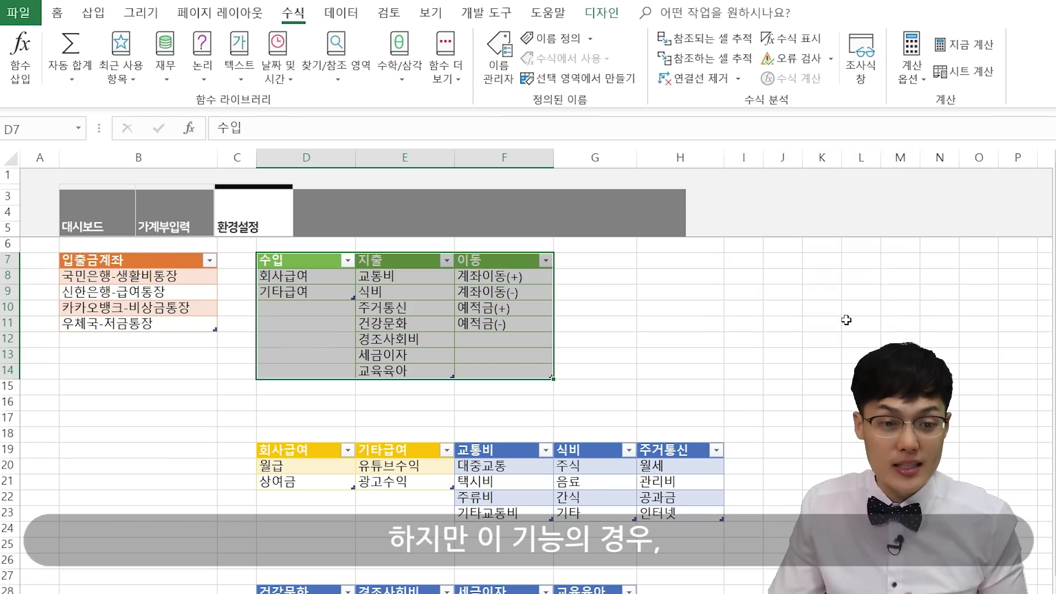
# - Examine the reference ranges of the defined names in the Name Manager, including 교통비, 세금이자, 교육육아 and 수입
pyautogui.click(431, 341)
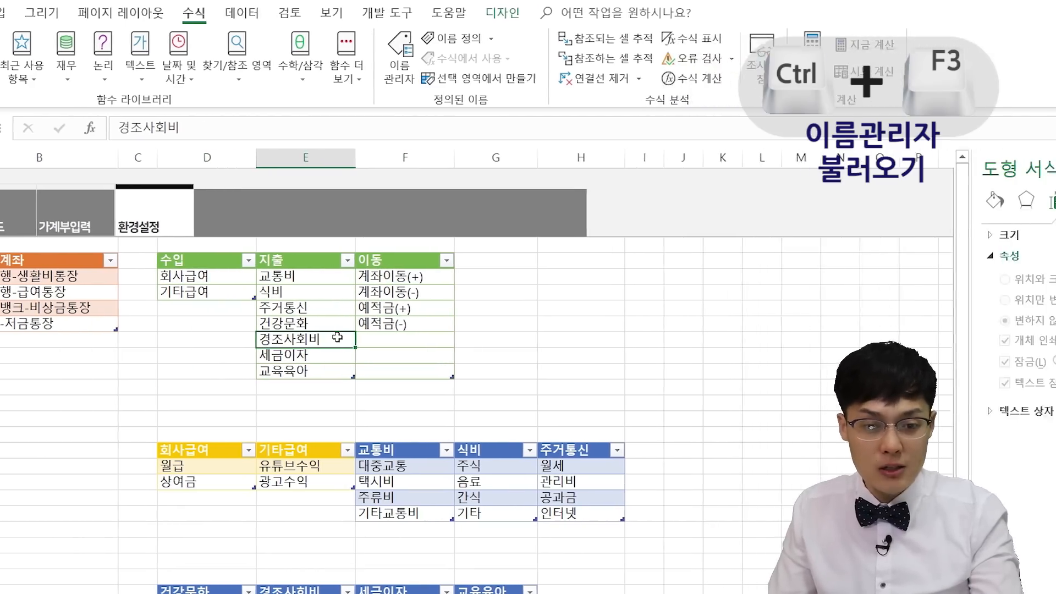
pyautogui.hotkey('ctrl', 'F3')
pyautogui.click(435, 175)
pyautogui.click(462, 215)
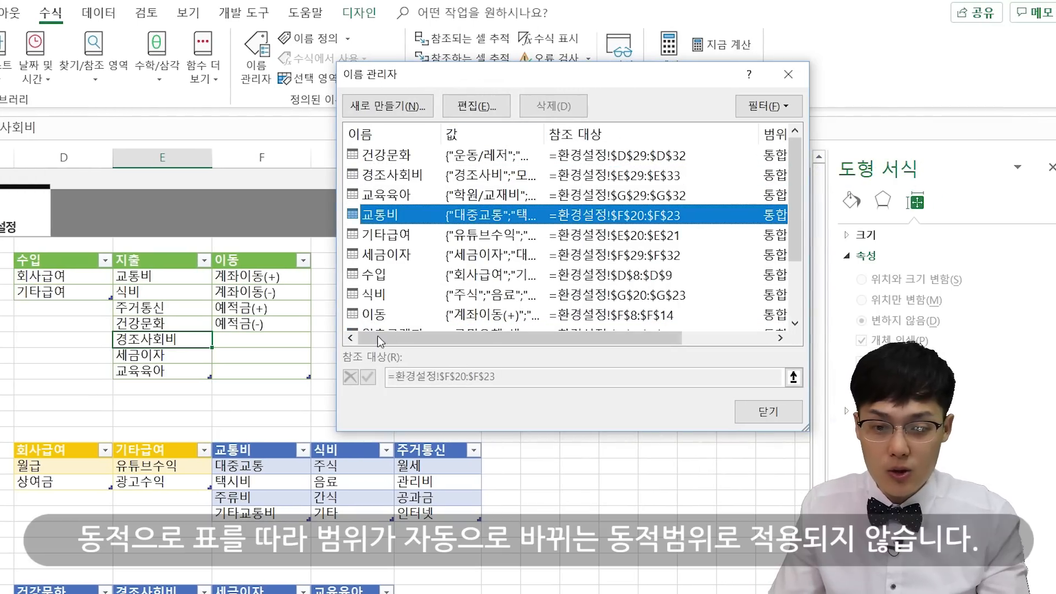
pyautogui.click(427, 255)
pyautogui.click(435, 197)
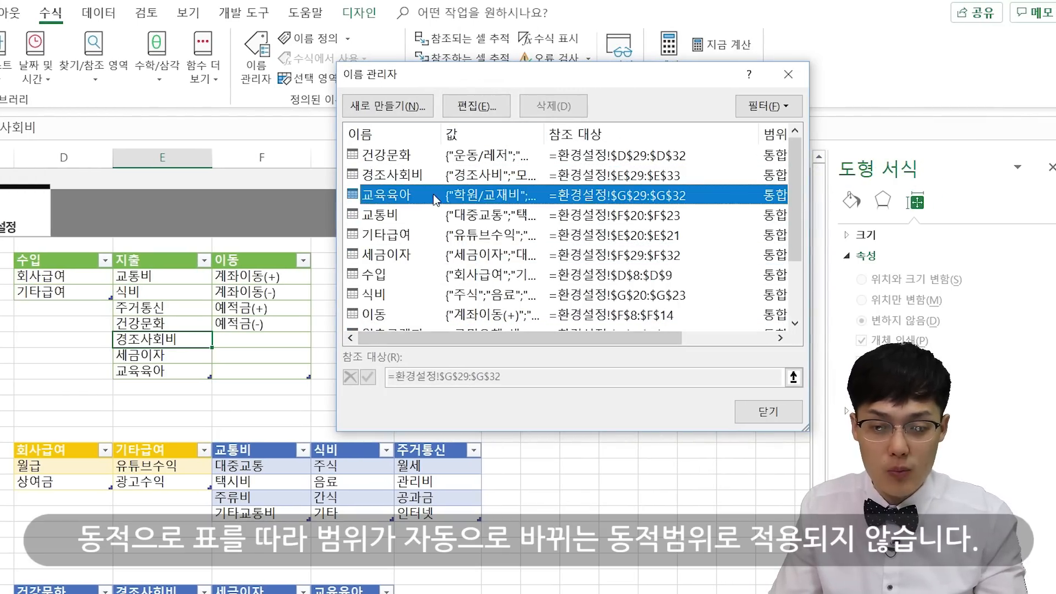
pyautogui.click(436, 275)
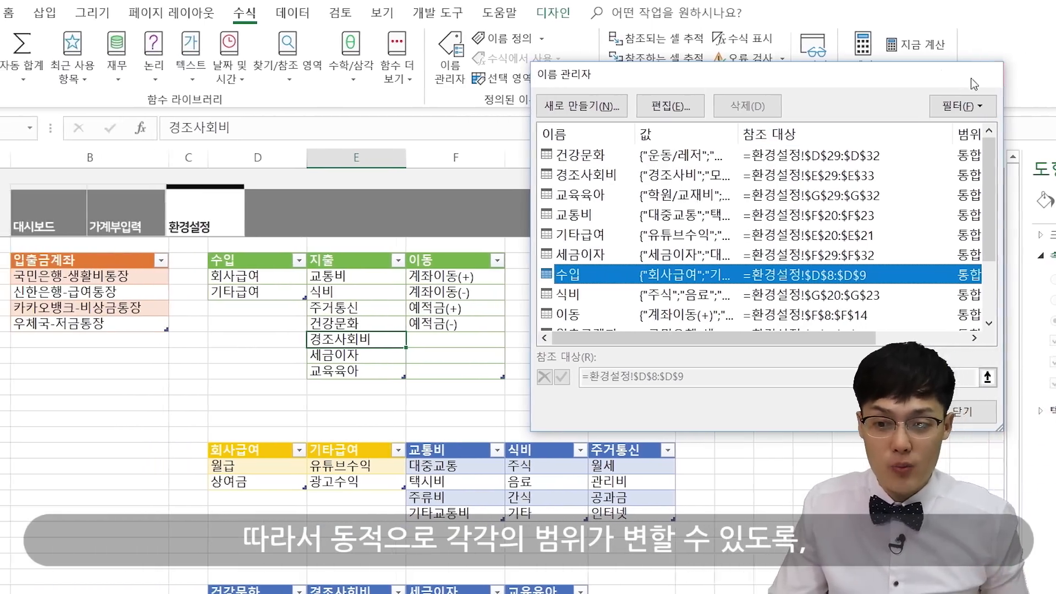
pyautogui.click(788, 74)
pyautogui.click(385, 307)
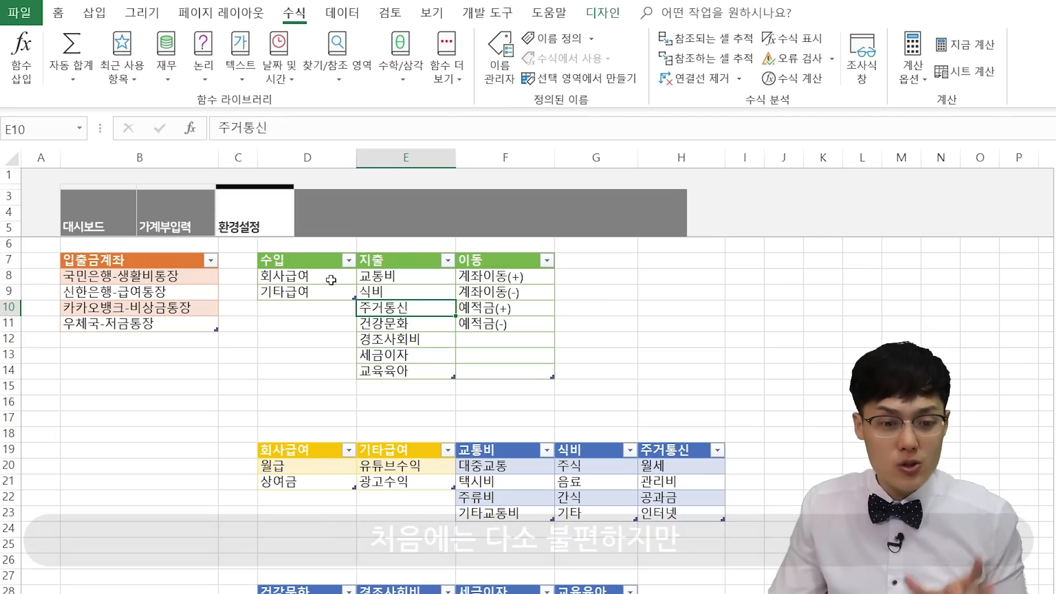
pyautogui.click(322, 281)
pyautogui.click(384, 289)
pyautogui.click(456, 291)
pyautogui.click(603, 13)
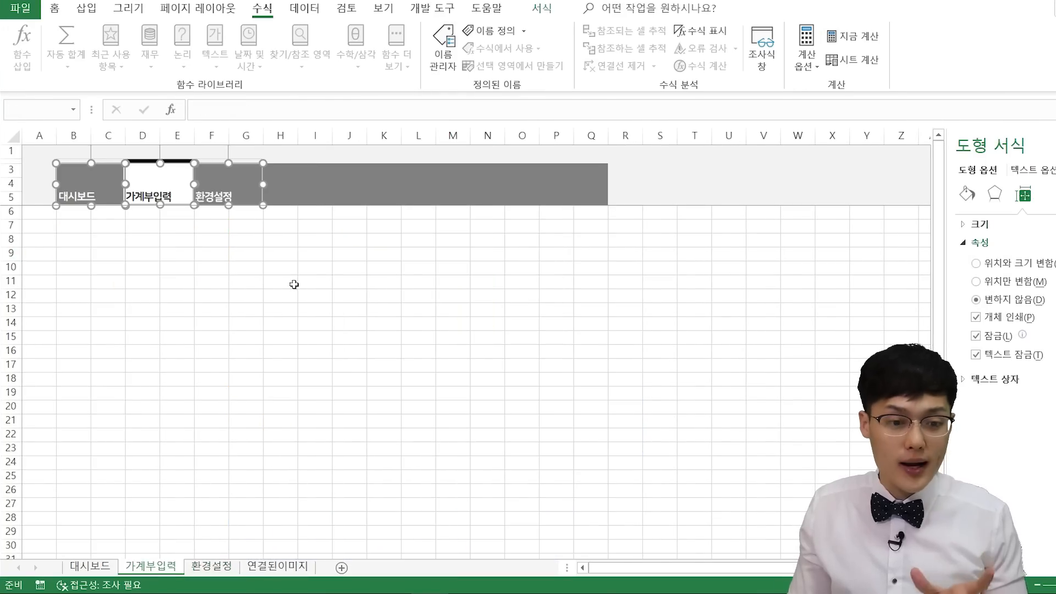
# - On the 가계부입력 sheet, enter the headers 날짜, 구분, 계정과목 and 소계정 in B7:E7
pyautogui.click(278, 268)
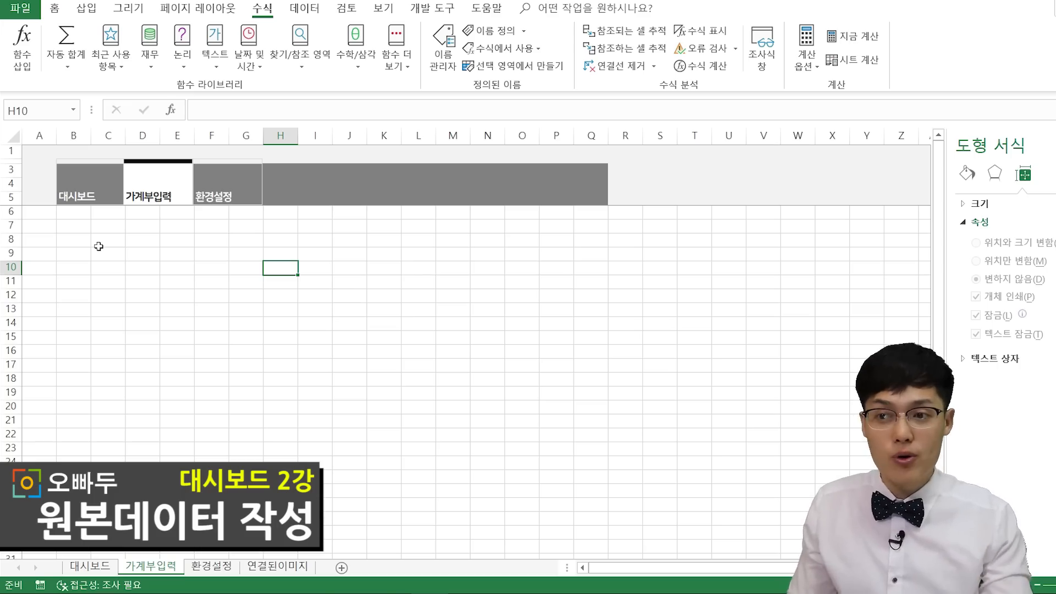
pyautogui.click(77, 229)
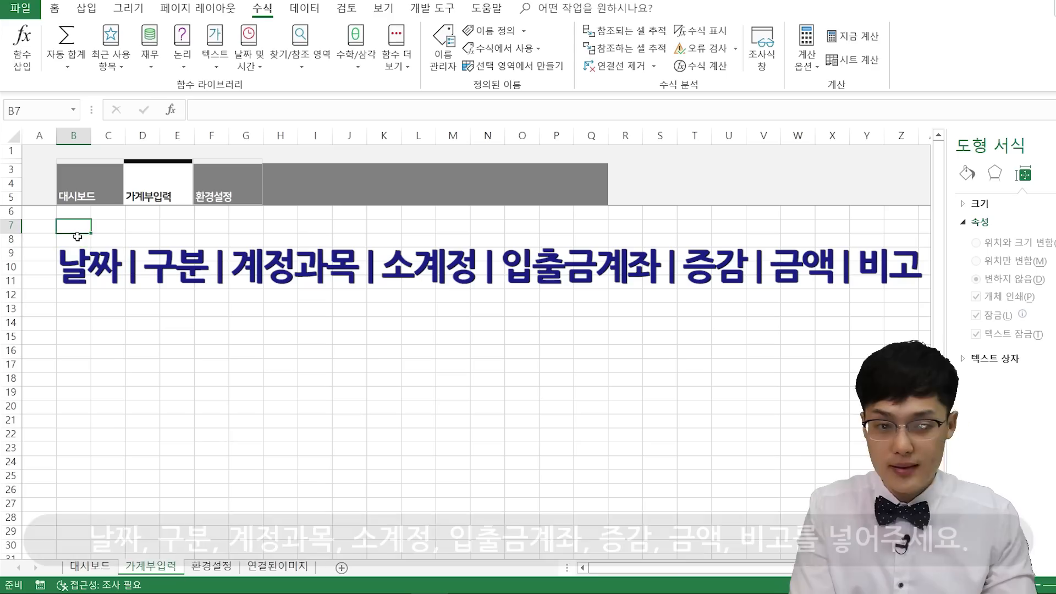
pyautogui.write('날짜')
pyautogui.press('Tab')
pyautogui.write('ㄱㅜ분')
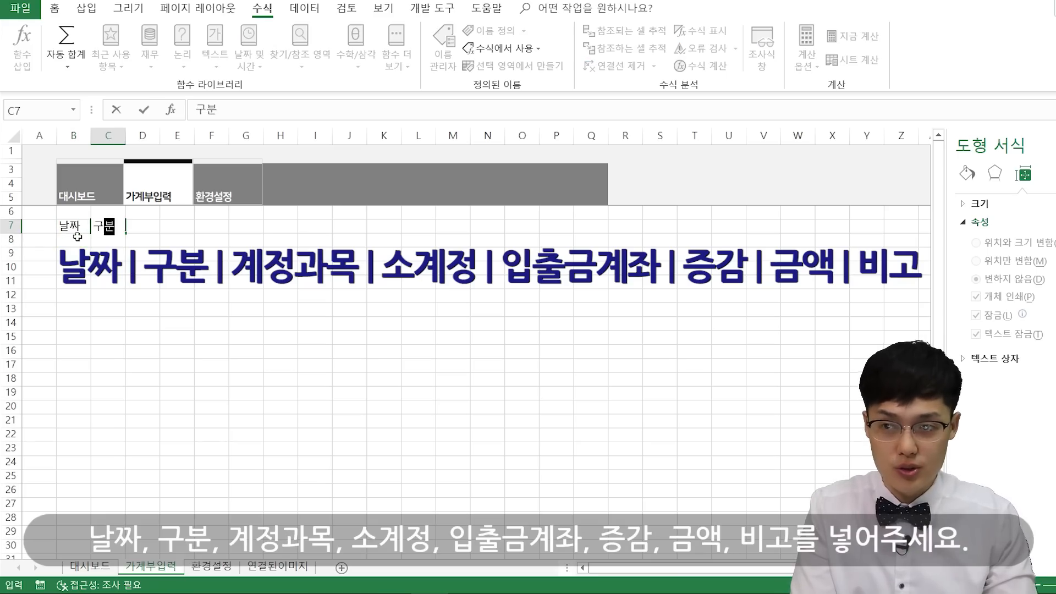
pyautogui.press('Tab')
pyautogui.write('계정')
pyautogui.write('과목')
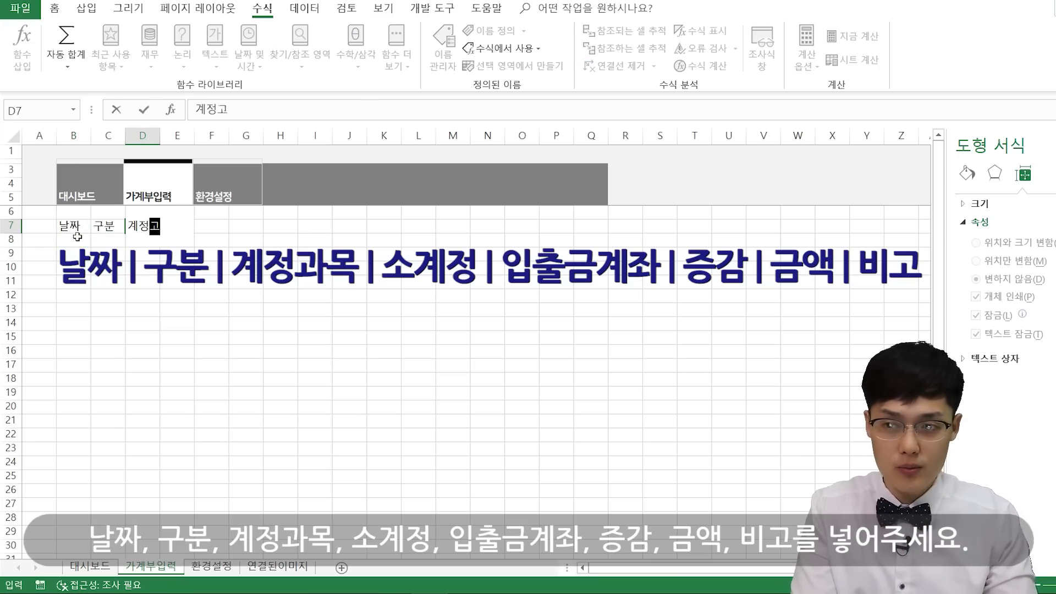
pyautogui.press('Tab')
pyautogui.write('소겟정')
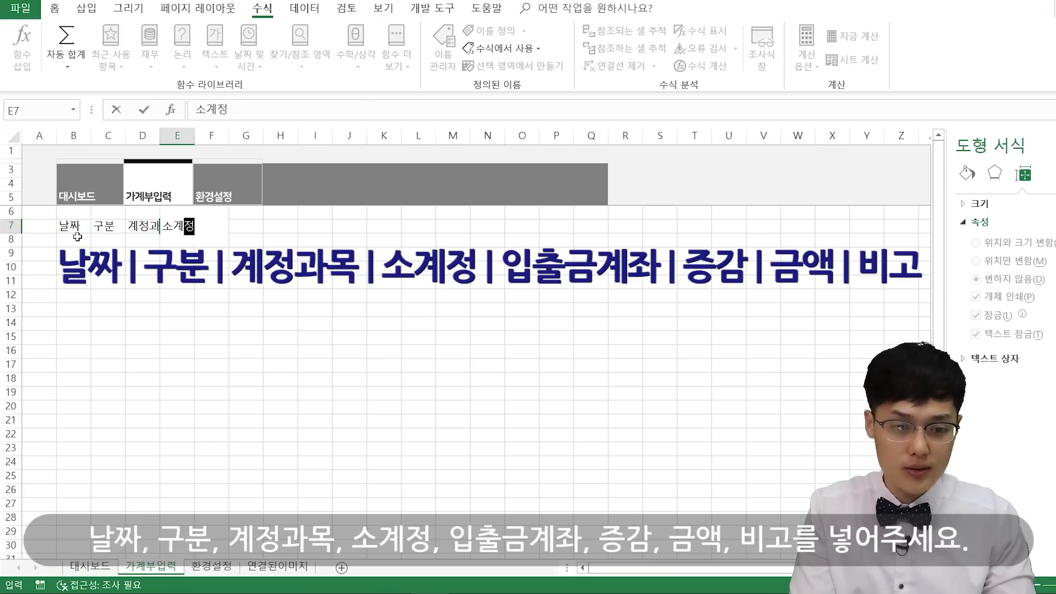
pyautogui.press('Tab')
# - Complete the header row by entering 입출금계좌, 증감, 금액 and 비고 in F7:I7
pyautogui.write('입출금ㄱㅖ좌')
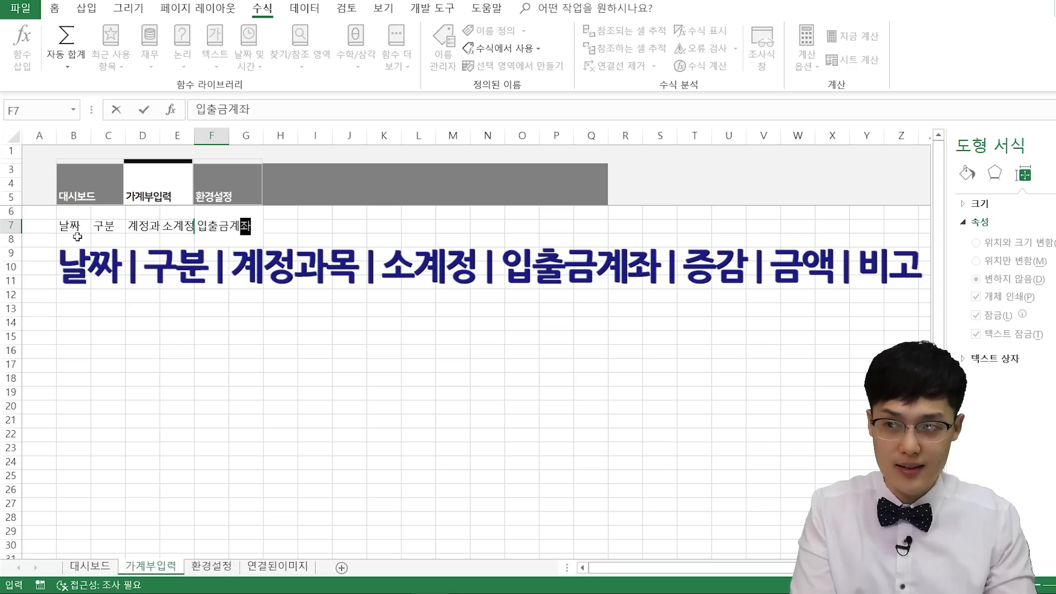
pyautogui.press('Tab')
pyautogui.write('증감')
pyautogui.press('Tab')
pyautogui.write('금액')
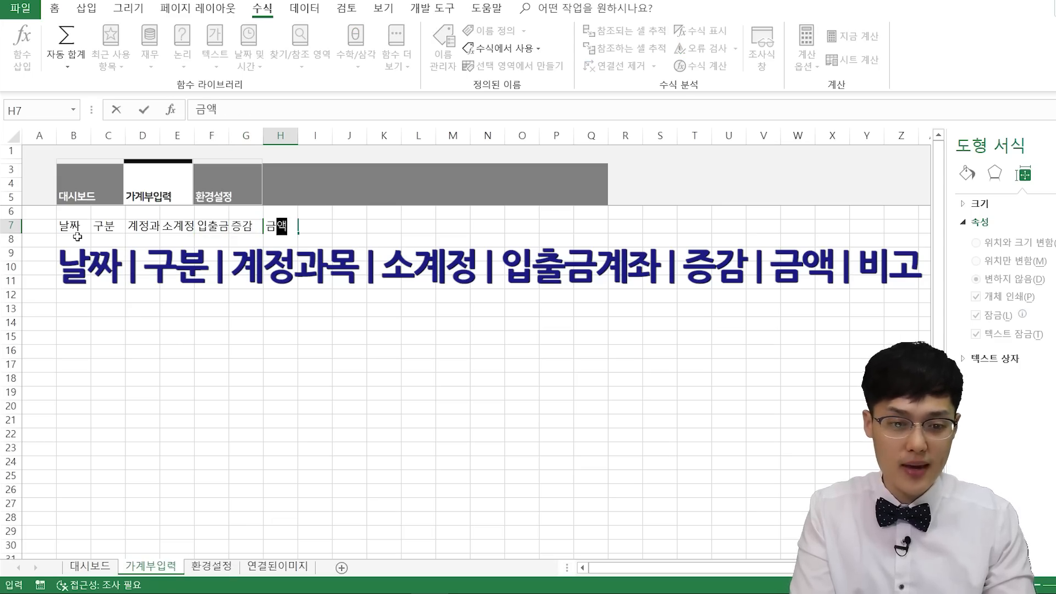
pyautogui.press('Tab')
pyautogui.write('비고')
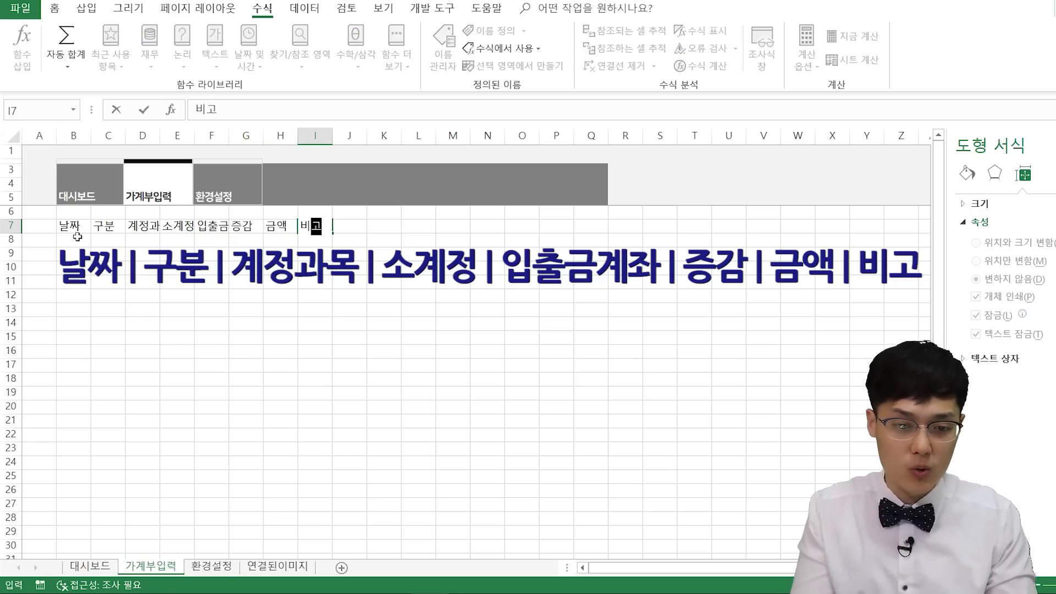
pyautogui.press('Tab')
# - Widen columns B to I to suit their headers so that together they span the grey banner's width
pyautogui.click(77, 135)
pyautogui.moveTo(91, 136); pyautogui.dragTo(308, 140)
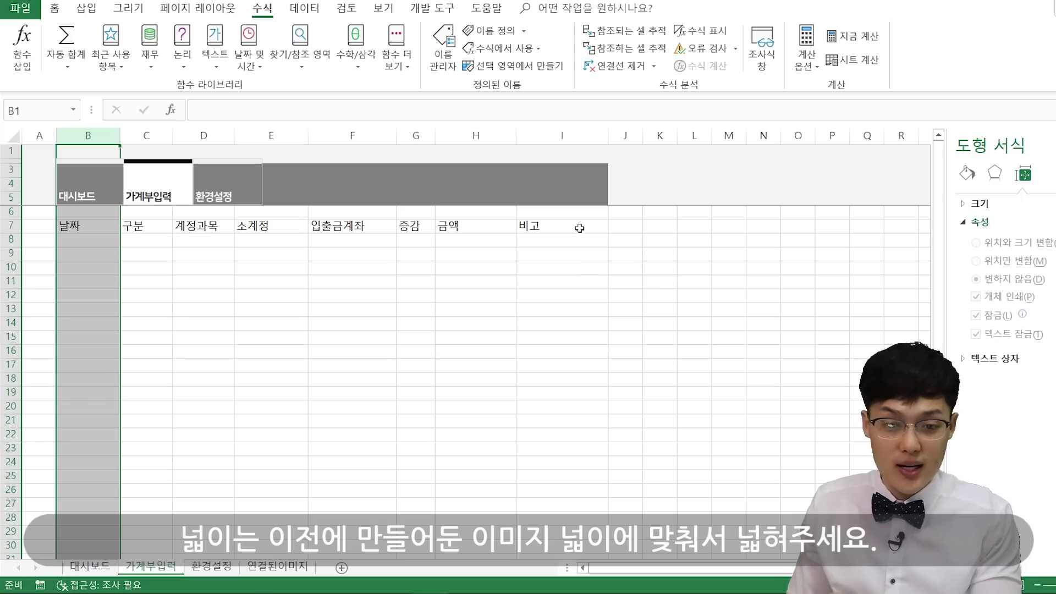
pyautogui.click(580, 228)
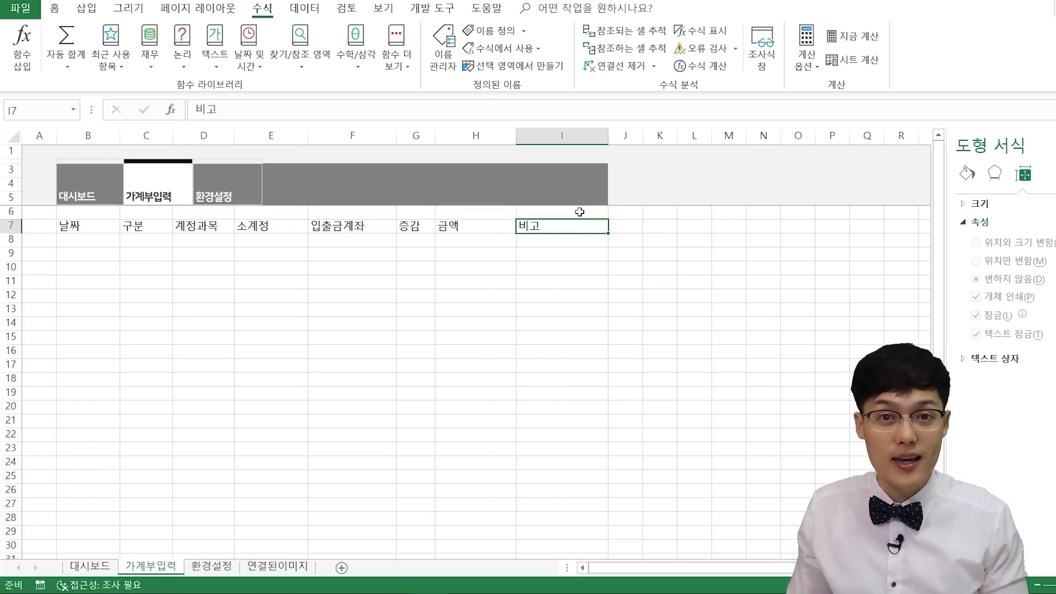
# - Make the headers in B7:I7 bold and centred, with a dark grey theme font colour
pyautogui.click(95, 228)
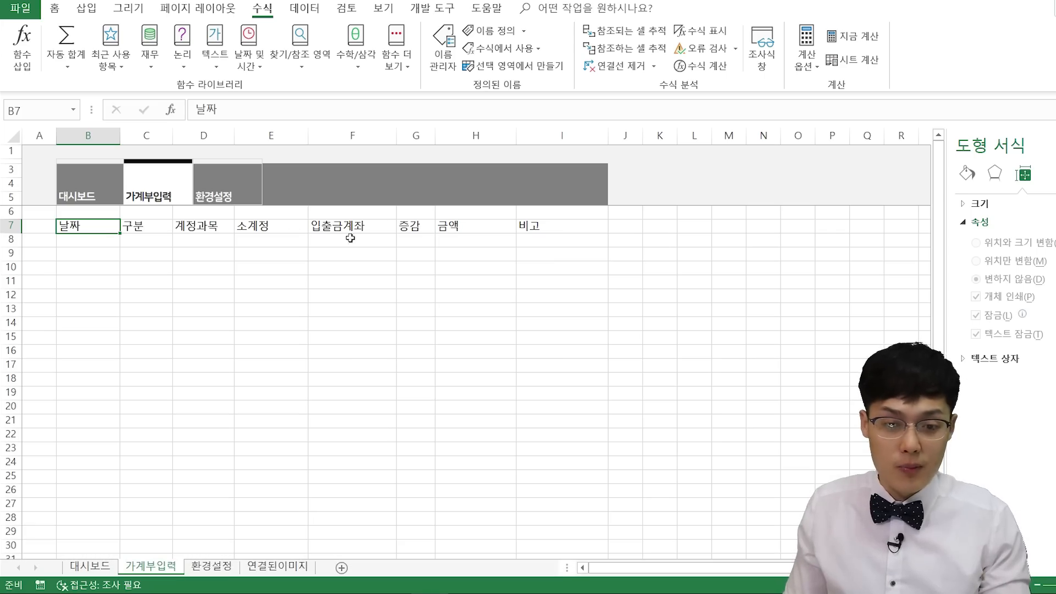
pyautogui.keyDown('shift'); pyautogui.click(571, 224); pyautogui.keyUp('shift')
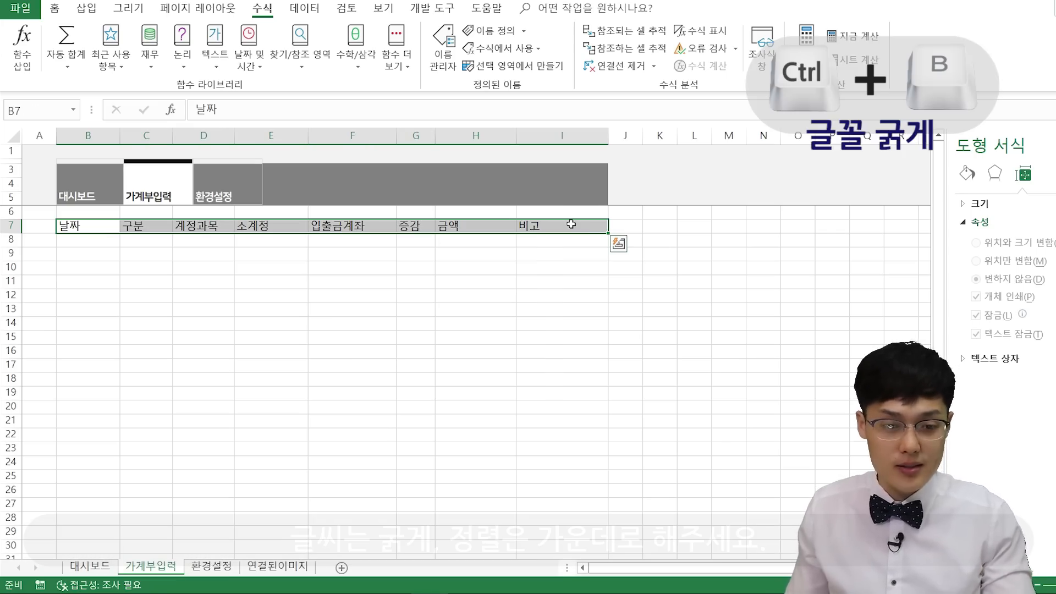
pyautogui.hotkey('ctrl', 'b')
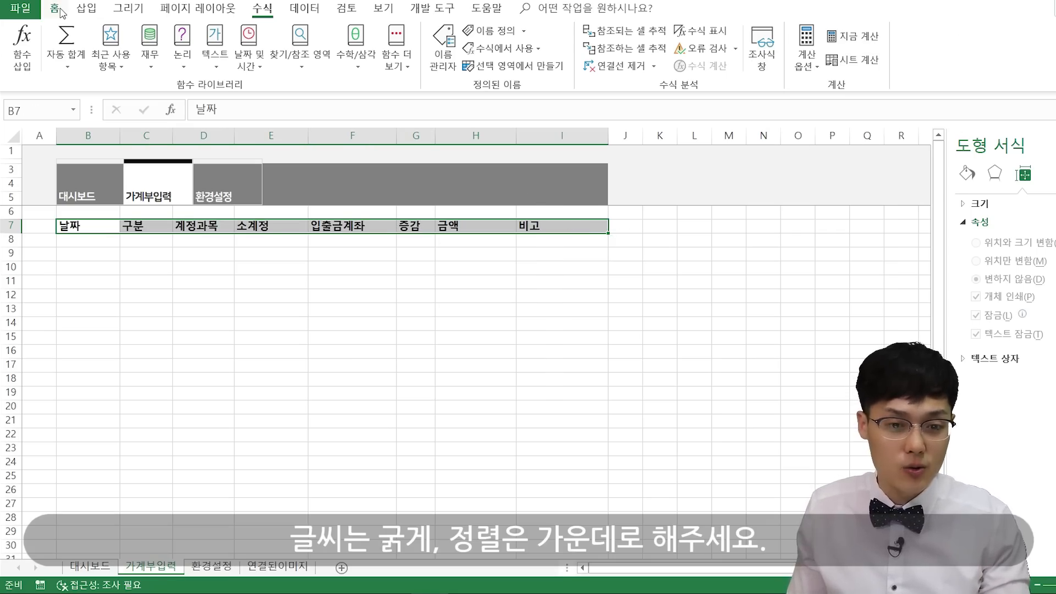
pyautogui.click(55, 8)
pyautogui.click(338, 59)
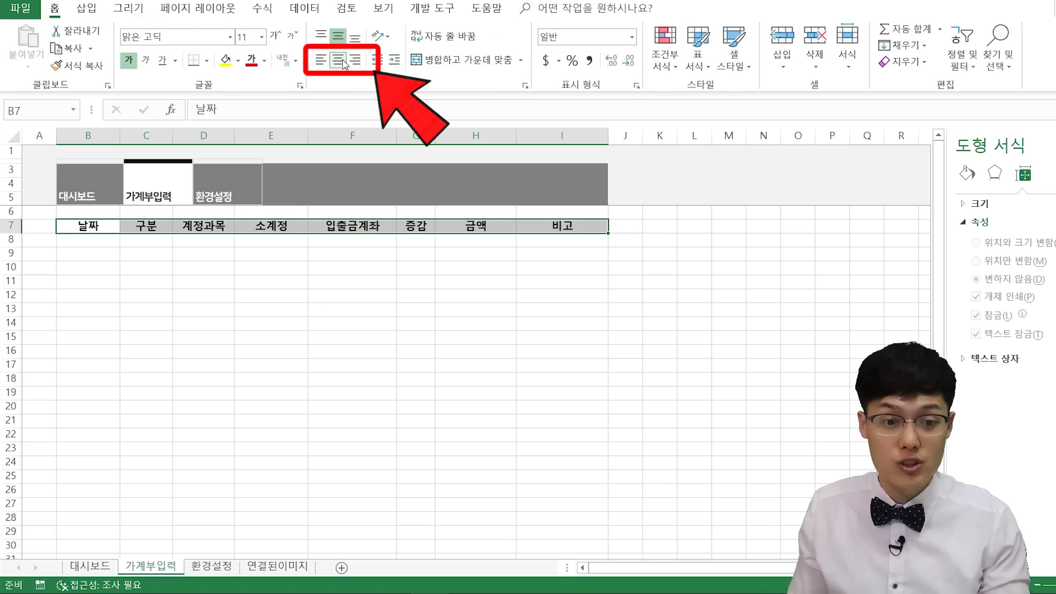
pyautogui.click(266, 61)
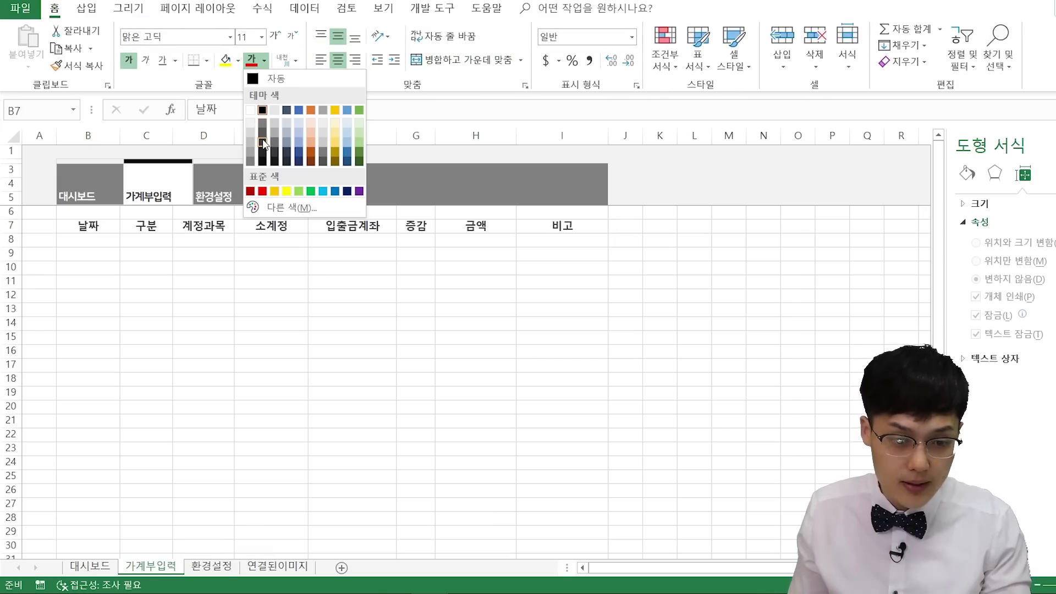
pyautogui.click(263, 136)
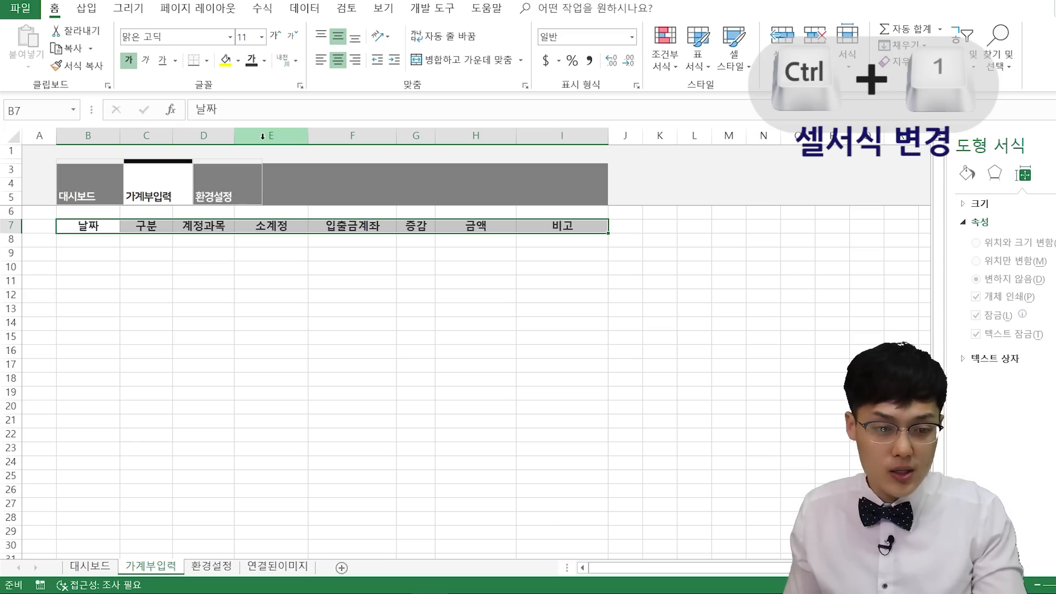
# - Add thin top and bottom borders in the automatic colour to the header row B7:I7
pyautogui.hotkey('ctrl', '1')
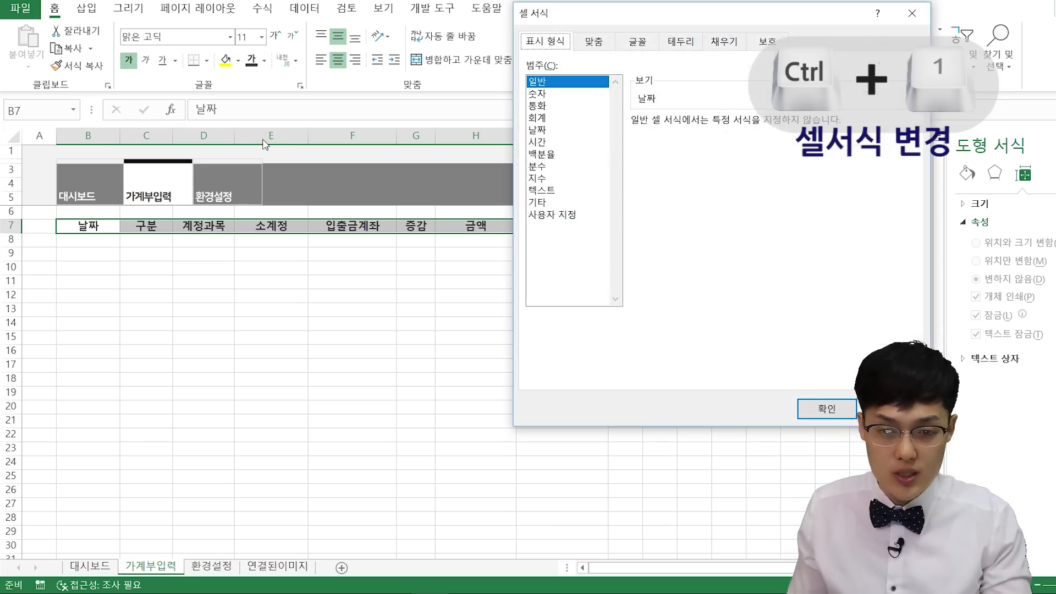
pyautogui.click(690, 44)
pyautogui.click(592, 164)
pyautogui.hotkey('alt', 't')
pyautogui.hotkey('alt', 'b')
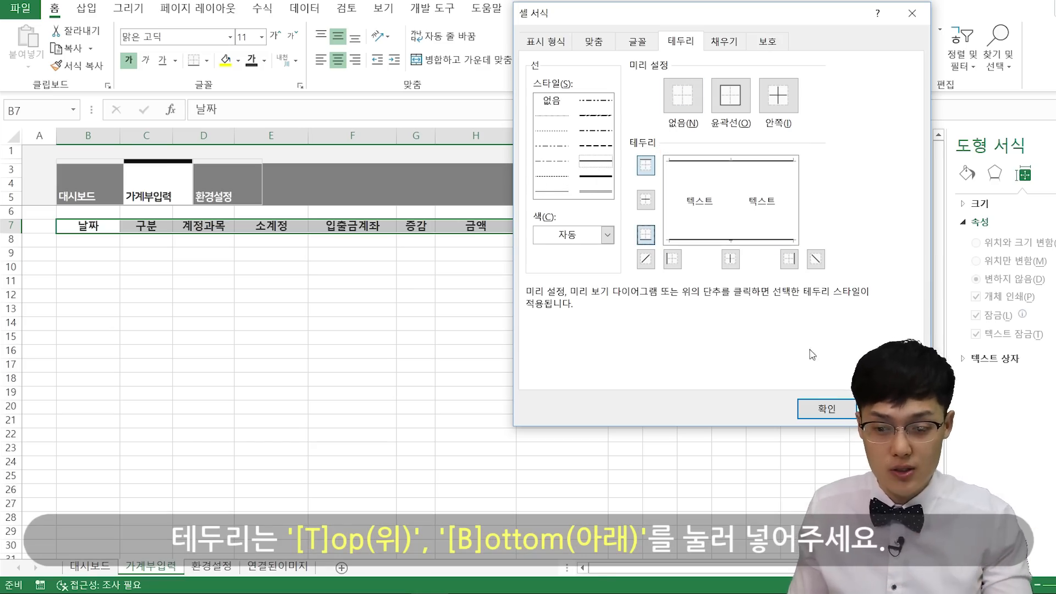
pyautogui.press('Return')
pyautogui.click(203, 281)
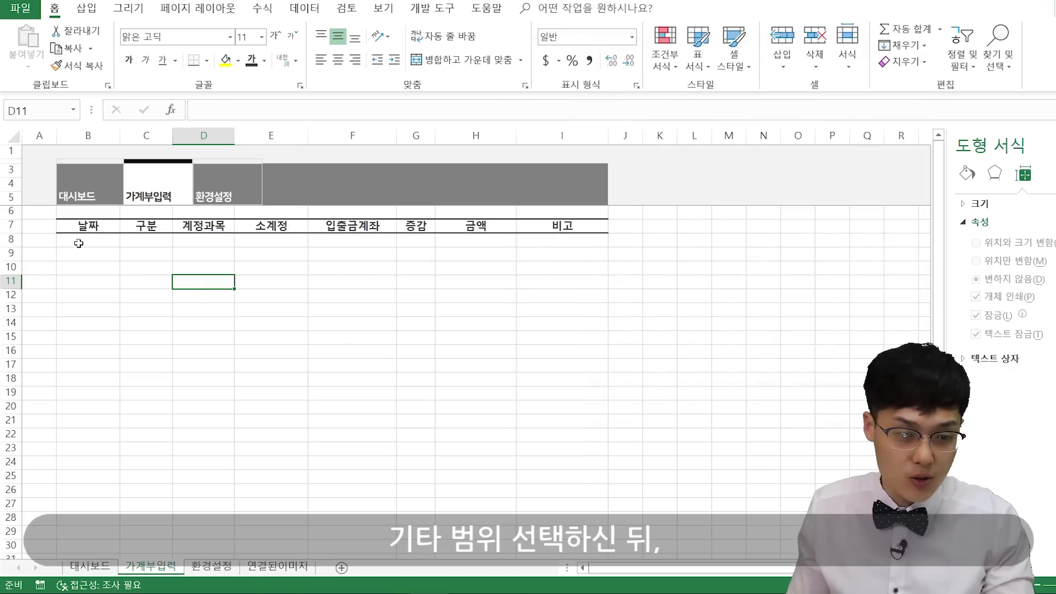
# - Fill column A and all columns from J to the sheet's last column with light grey
pyautogui.click(34, 128)
pyautogui.keyDown('ctrl'); pyautogui.click(621, 132); pyautogui.keyUp('ctrl')
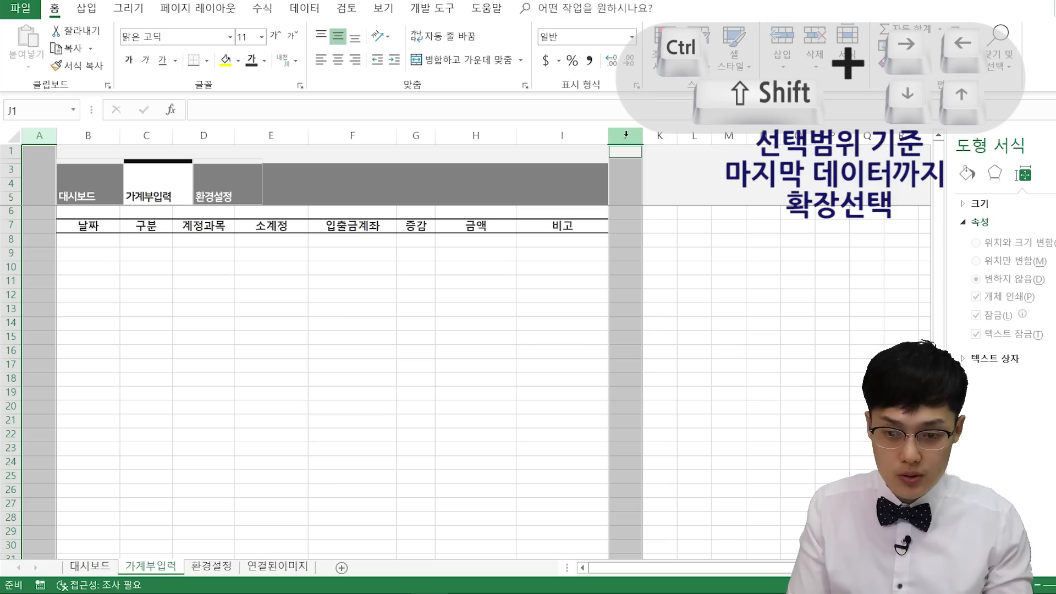
pyautogui.hotkey('ctrl', 'shift', 'Right')
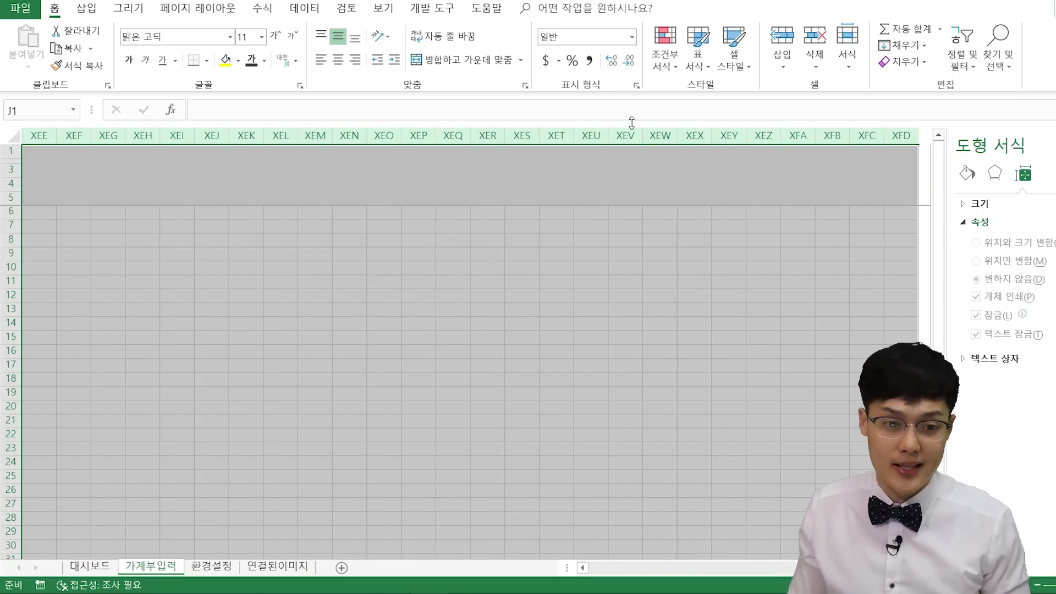
pyautogui.click(238, 60)
pyautogui.click(225, 110)
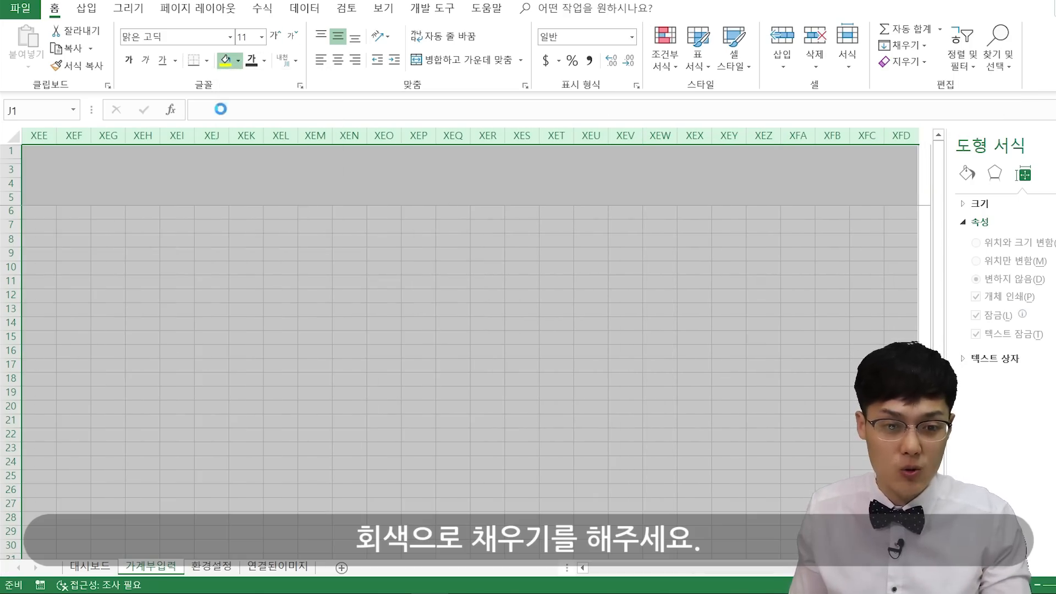
pyautogui.moveTo(902, 567); pyautogui.dragTo(479, 562)
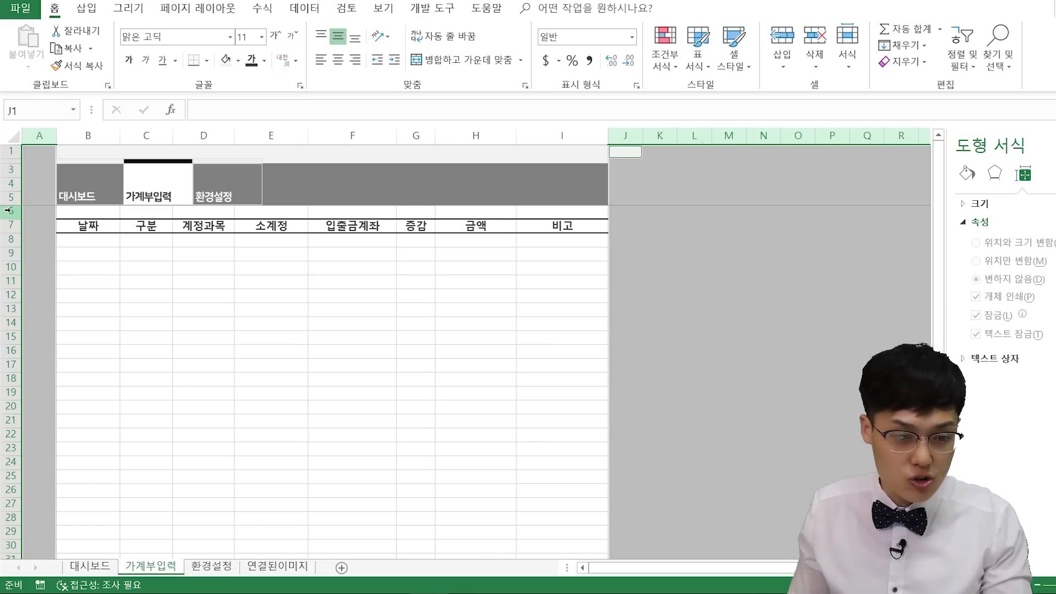
# - Fill row 6 above the headers with the same light grey as the side columns
pyautogui.click(9, 212)
pyautogui.click(226, 60)
pyautogui.click(106, 300)
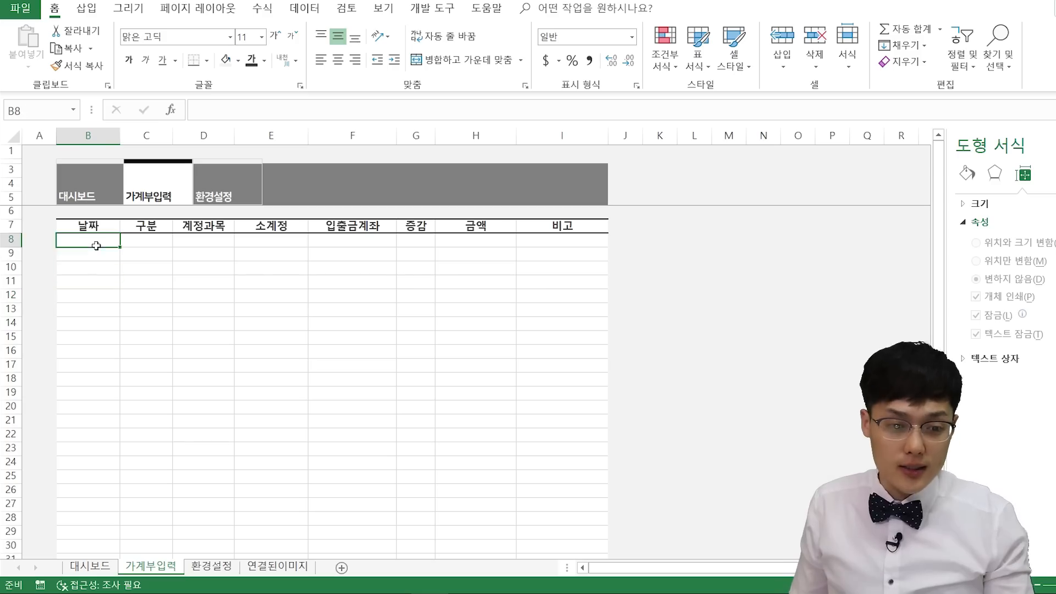
# - Add fine dotted horizontal and bottom borders in the automatic colour to columns B:I from row 8 down to the sheet's last row
pyautogui.moveTo(94, 243); pyautogui.dragTo(553, 245)
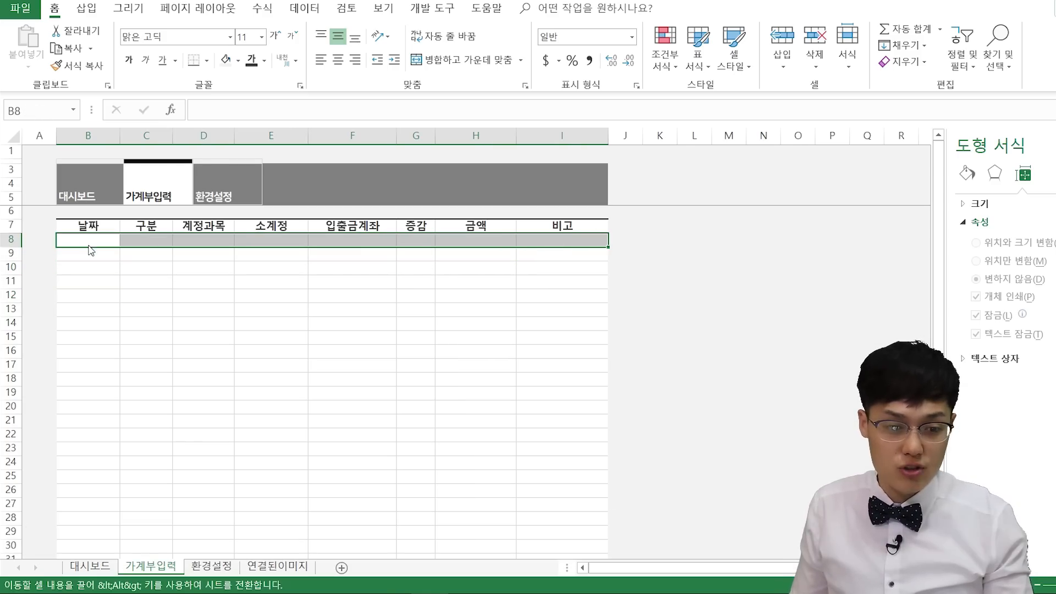
pyautogui.moveTo(94, 242); pyautogui.dragTo(555, 242)
pyautogui.hotkey('ctrl', 'shift', 'Down')
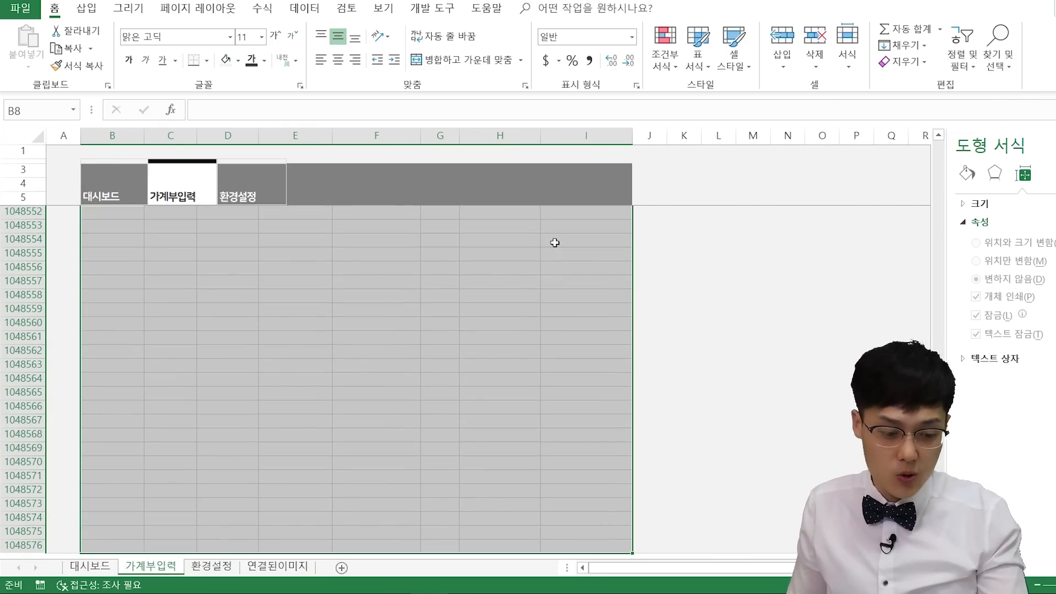
pyautogui.hotkey('ctrl', '1')
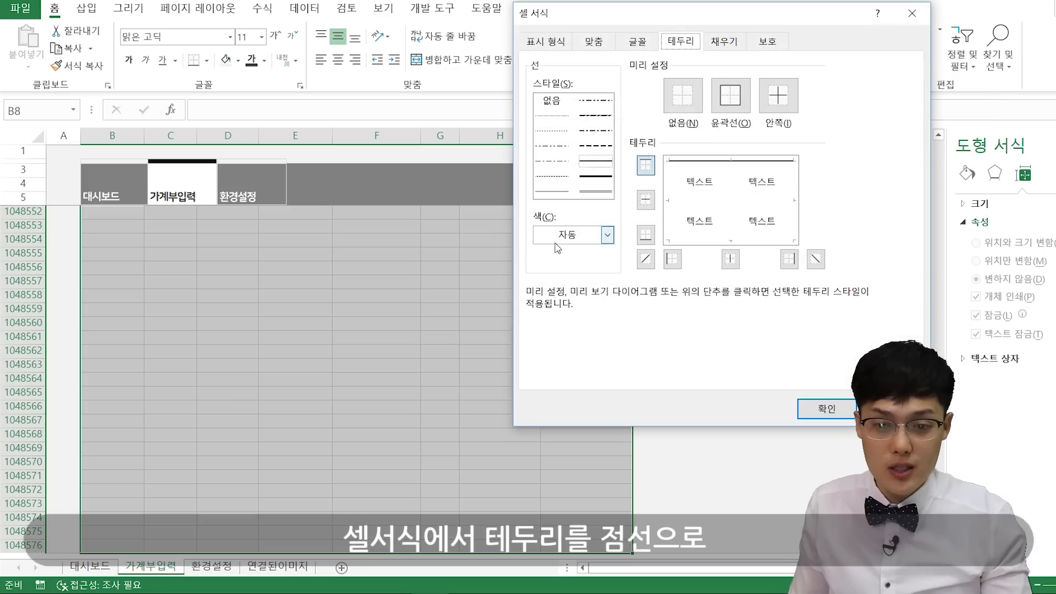
pyautogui.click(556, 119)
pyautogui.hotkey('alt', 'h')
pyautogui.hotkey('alt', 'b')
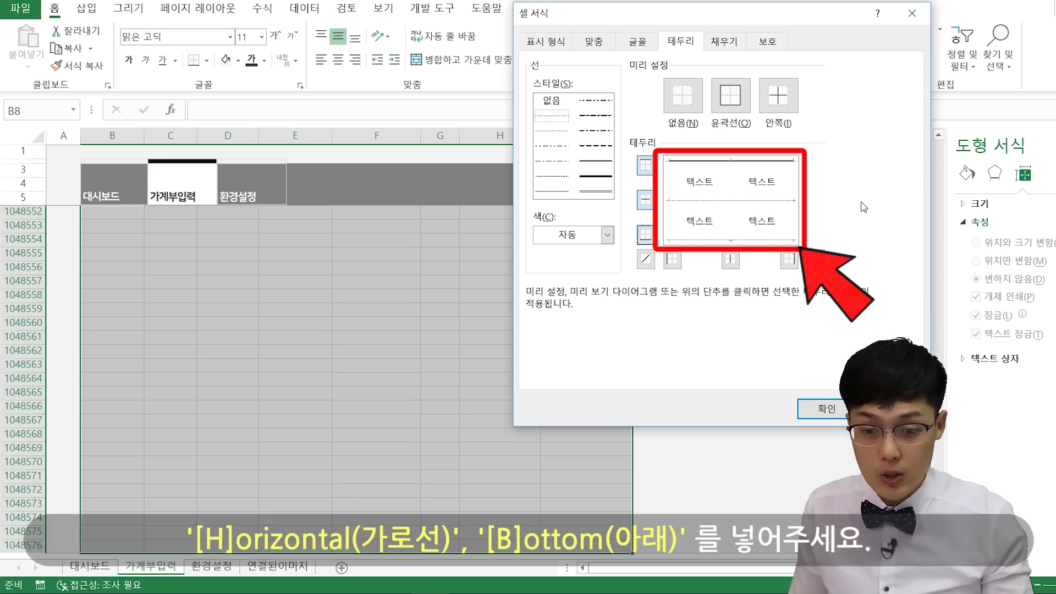
pyautogui.click(817, 408)
pyautogui.click(187, 281)
pyautogui.click(187, 281)
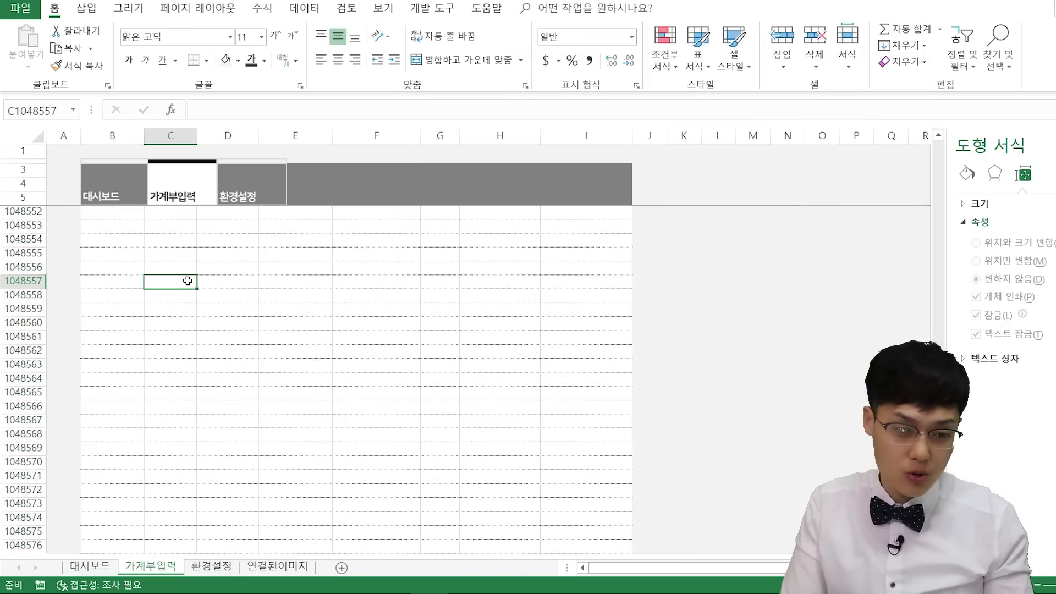
# - Add thin solid left, right and inner vertical borders to columns B:I from the header row 7 down to the sheet's last row
pyautogui.scroll(4, 165, 319)
pyautogui.click(152, 269)
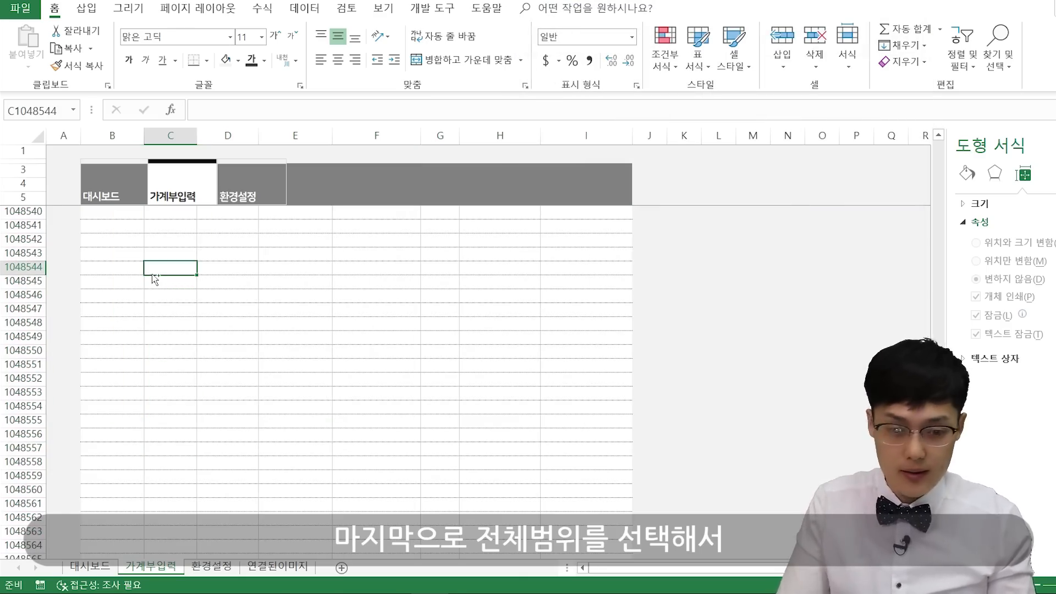
pyautogui.hotkey('ctrl', 'Up')
pyautogui.moveTo(88, 226); pyautogui.dragTo(558, 248)
pyautogui.hotkey('ctrl', 'shift', 'Down')
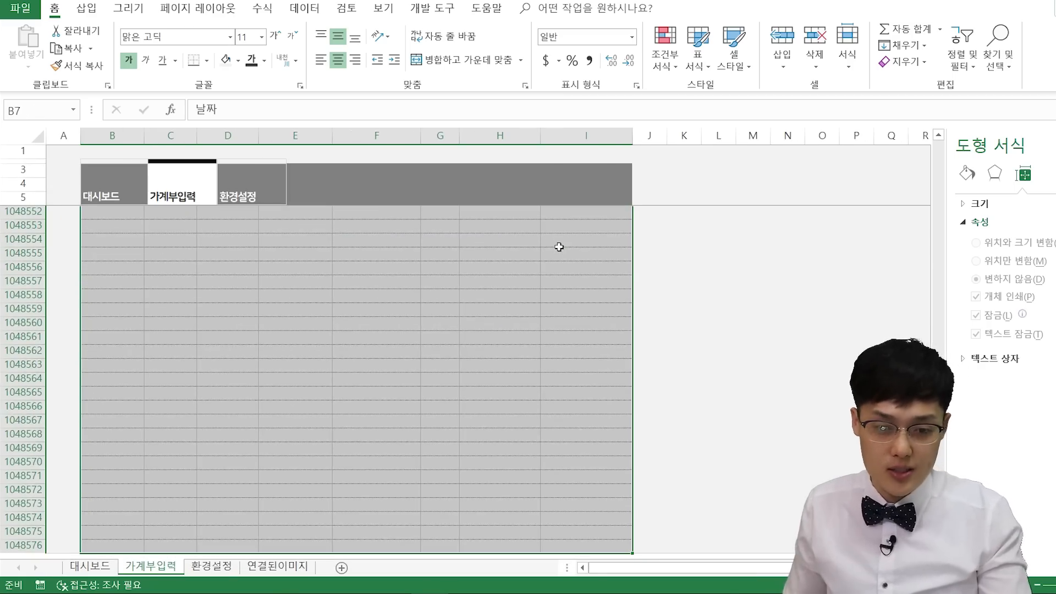
pyautogui.hotkey('ctrl', '1')
pyautogui.click(557, 193)
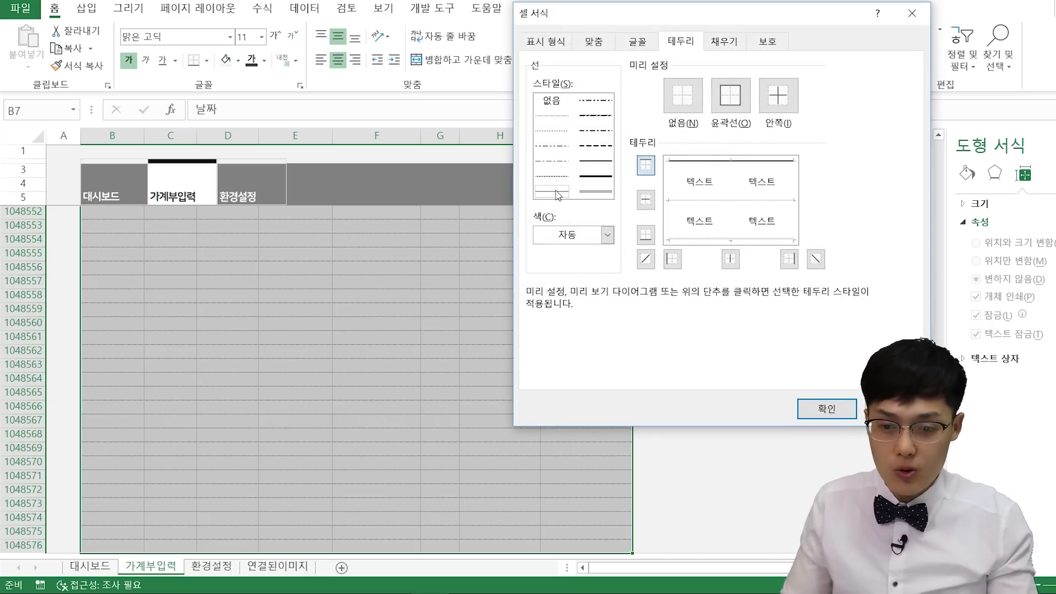
pyautogui.hotkey('alt', 'r')
pyautogui.hotkey('alt', 'l')
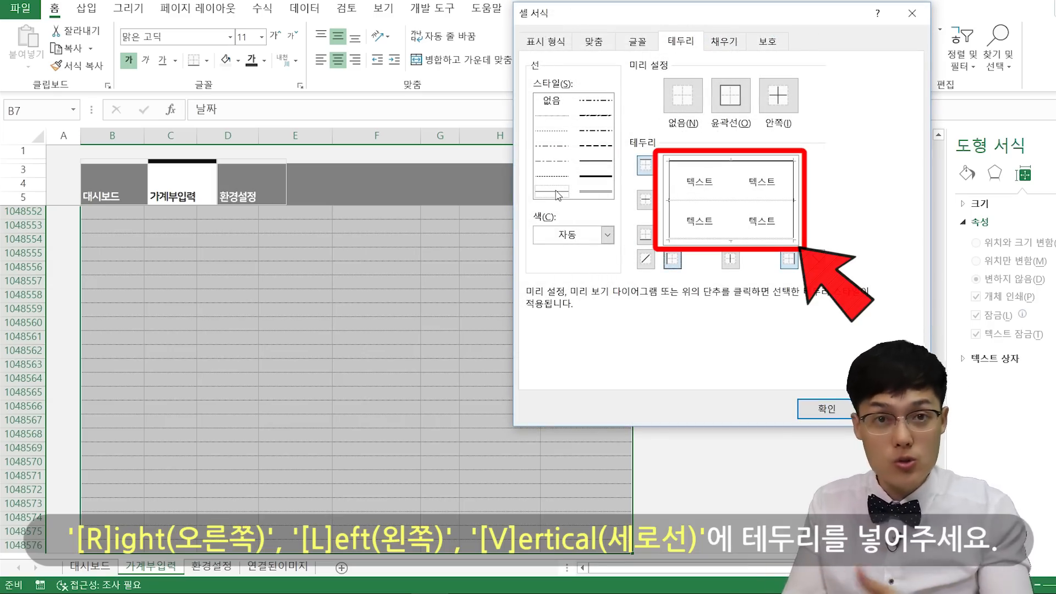
pyautogui.hotkey('alt', 'v')
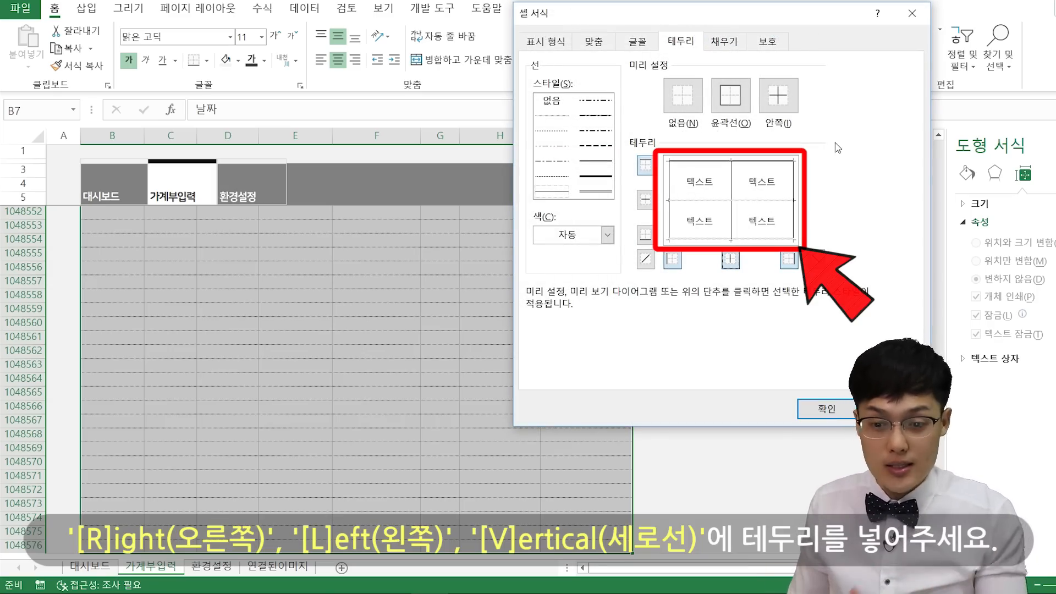
pyautogui.click(819, 409)
pyautogui.click(500, 346)
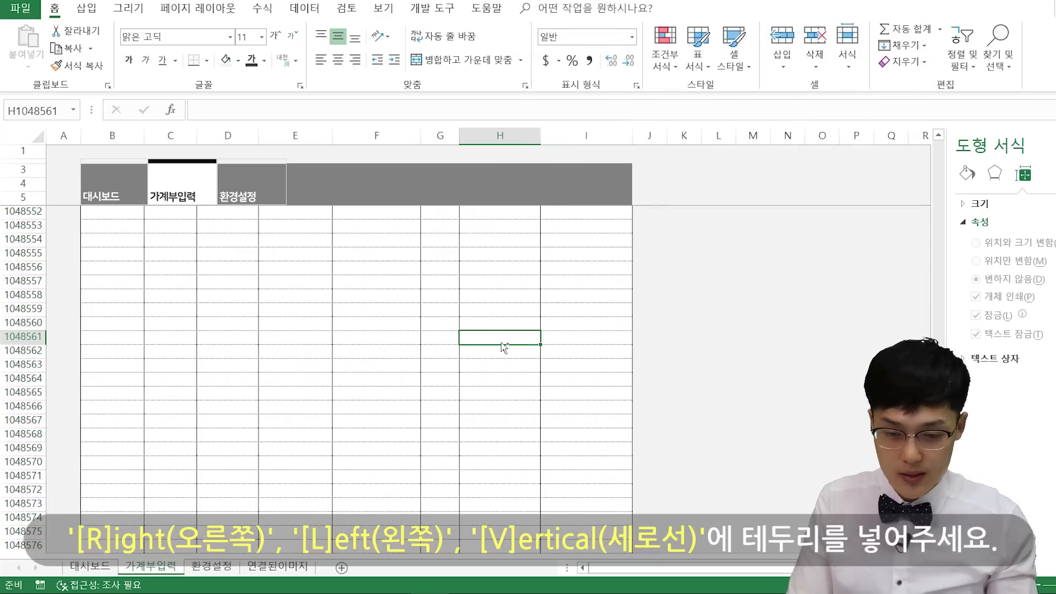
pyautogui.hotkey('ctrl', 'Up')
pyautogui.scroll(1, 501, 343)
pyautogui.click(352, 309)
pyautogui.moveTo(88, 225); pyautogui.dragTo(573, 268)
pyautogui.moveTo(308, 280); pyautogui.dragTo(613, 286)
pyautogui.click(542, 338)
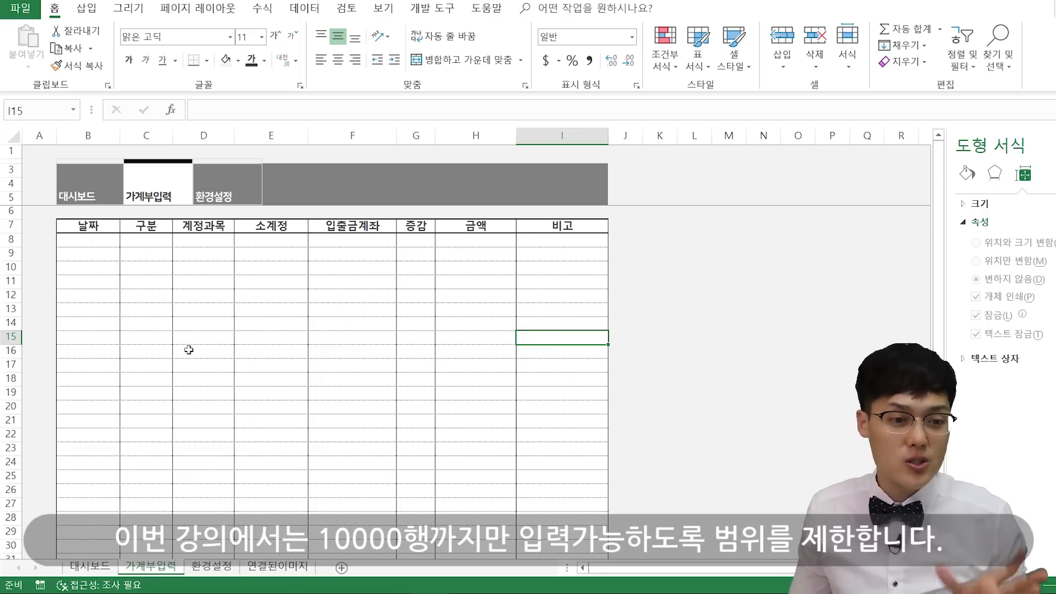
pyautogui.click(153, 364)
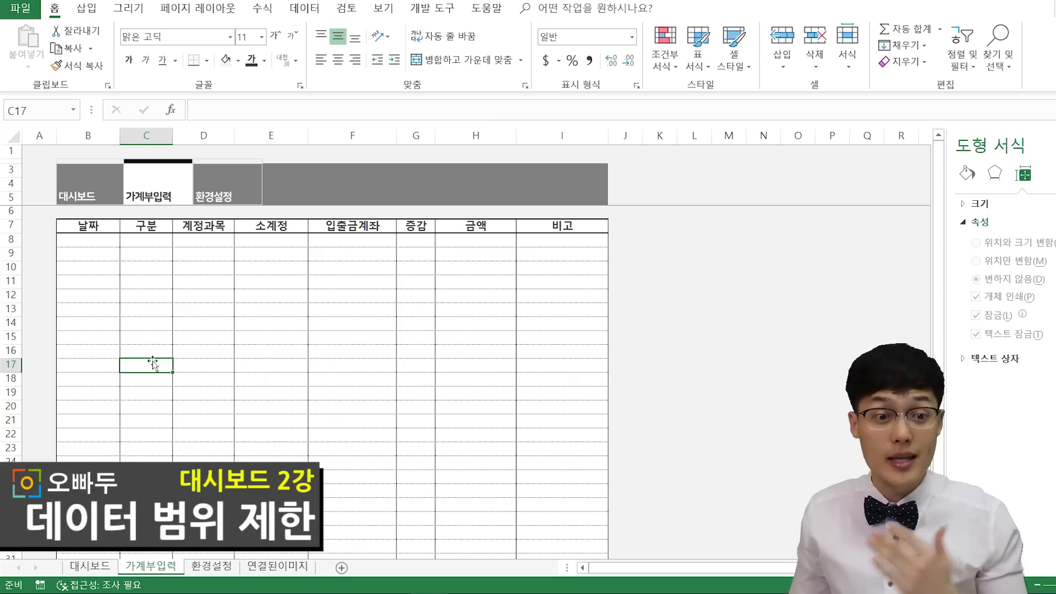
# - Hide all rows from 10001 to the sheet's last row, and return to the header row
pyautogui.click(39, 111)
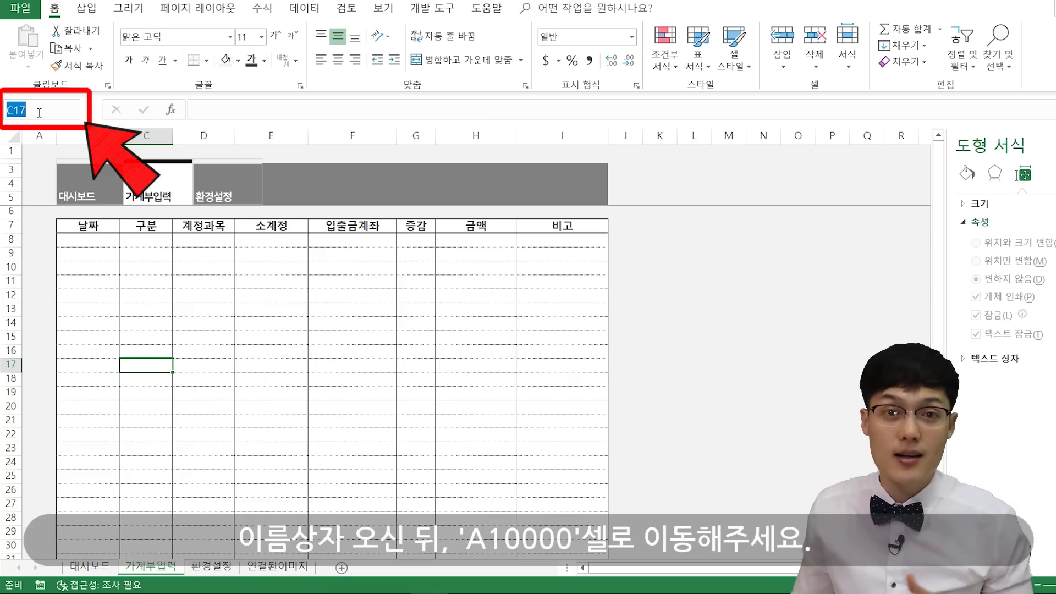
pyautogui.write('a100')
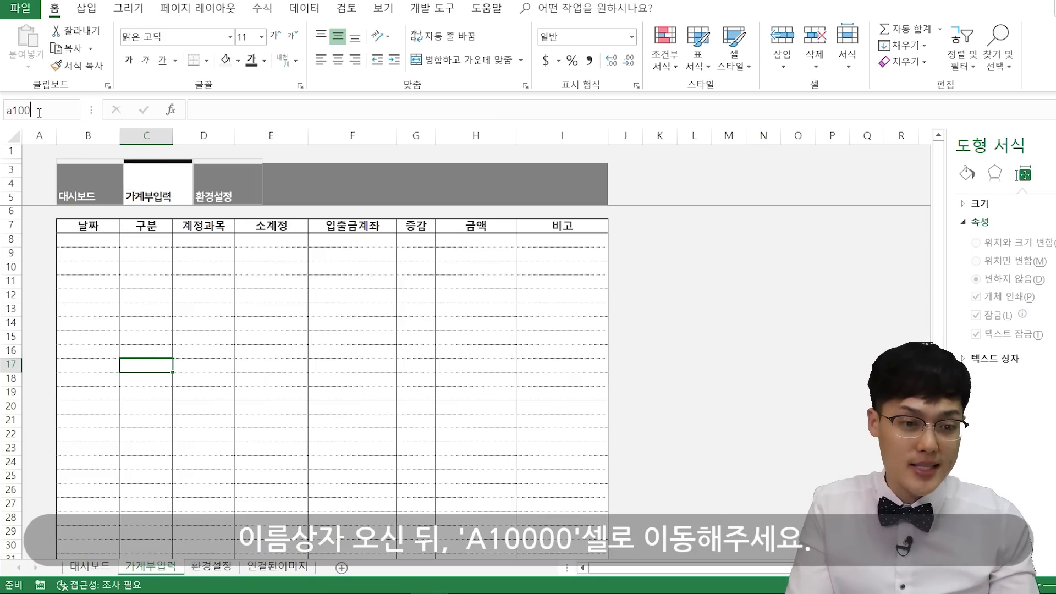
pyautogui.write('00')
pyautogui.press('Return')
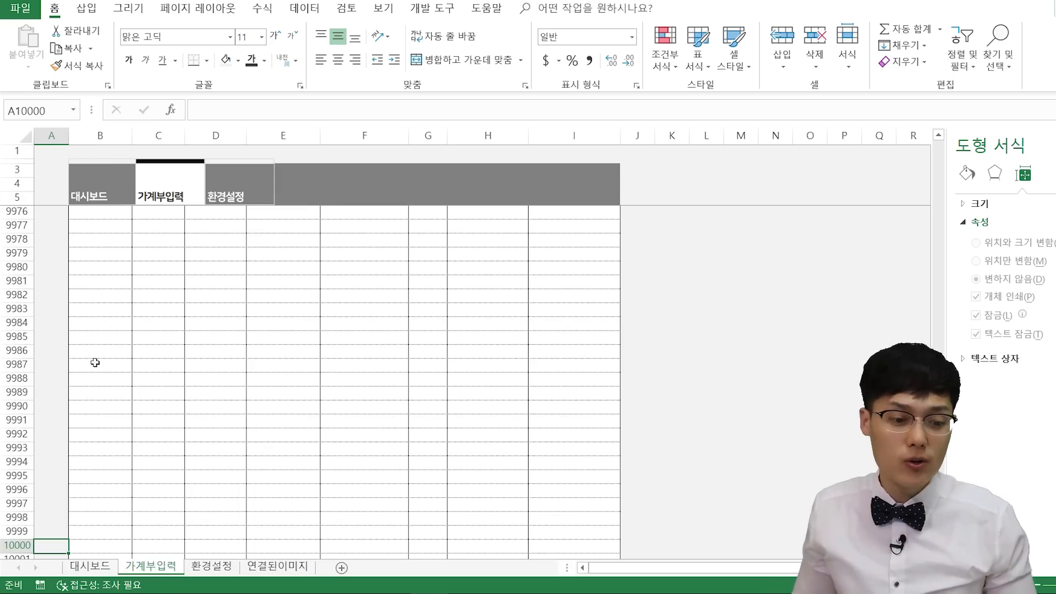
pyautogui.scroll(-1, 95, 363)
pyautogui.press('Down')
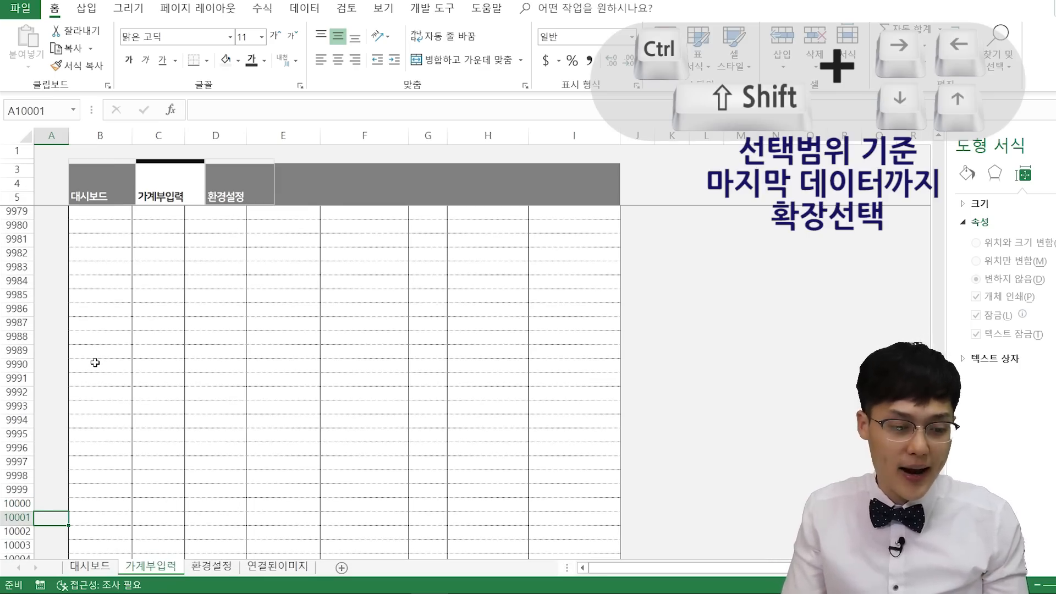
pyautogui.hotkey('ctrl', 'shift', 'Down')
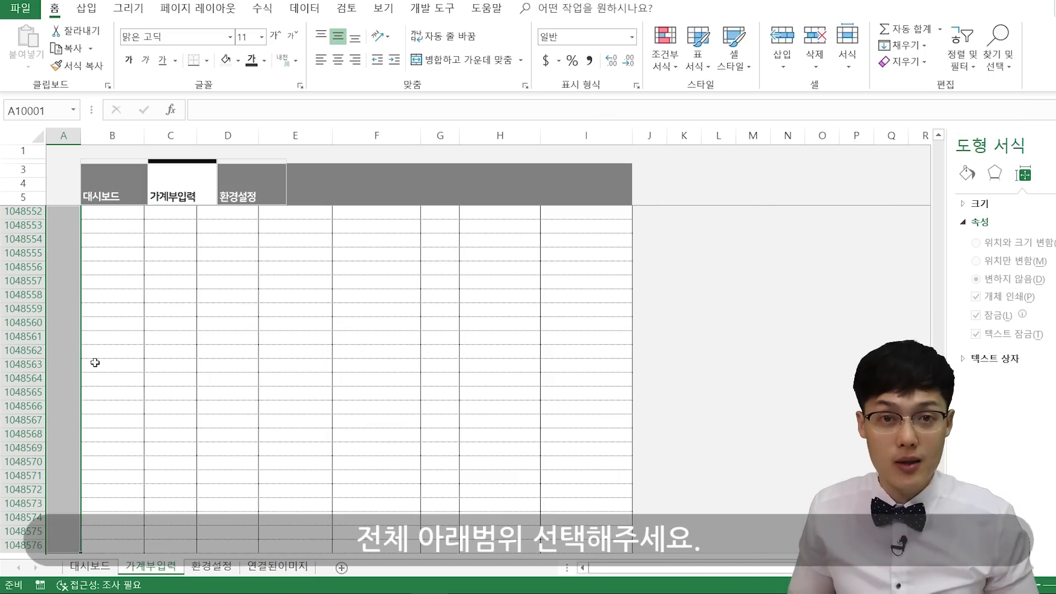
pyautogui.hotkey('shift', 'space')
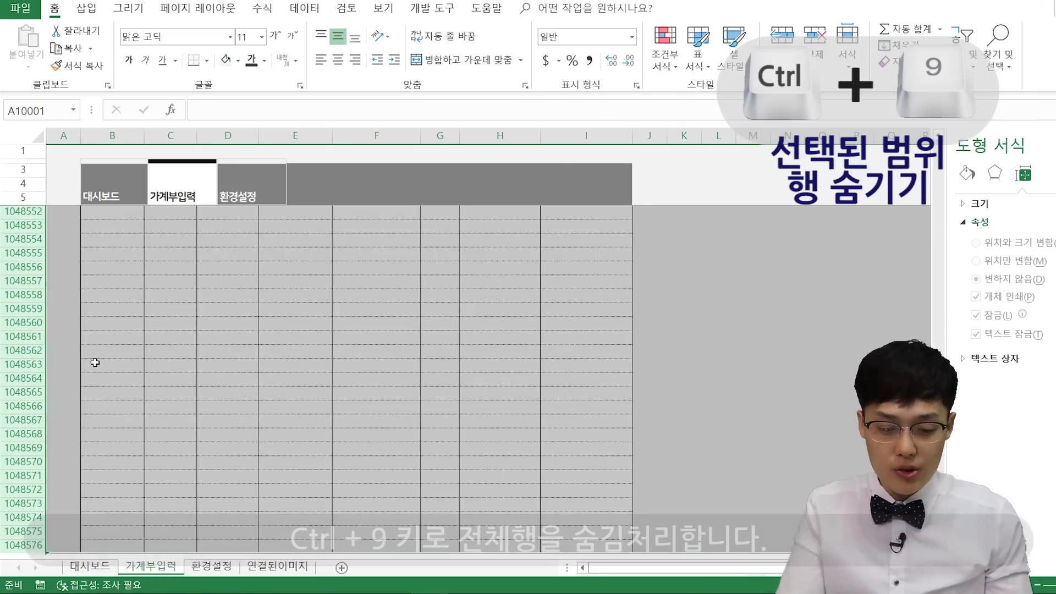
pyautogui.hotkey('ctrl', '9')
pyautogui.scroll(3, 96, 368)
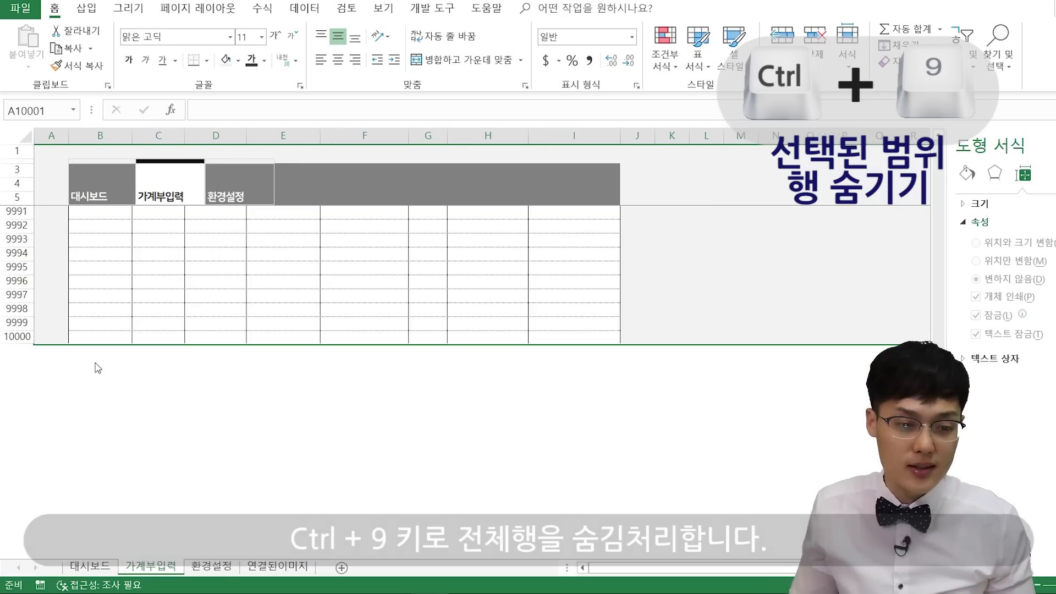
pyautogui.scroll(2, 103, 365)
pyautogui.click(103, 365)
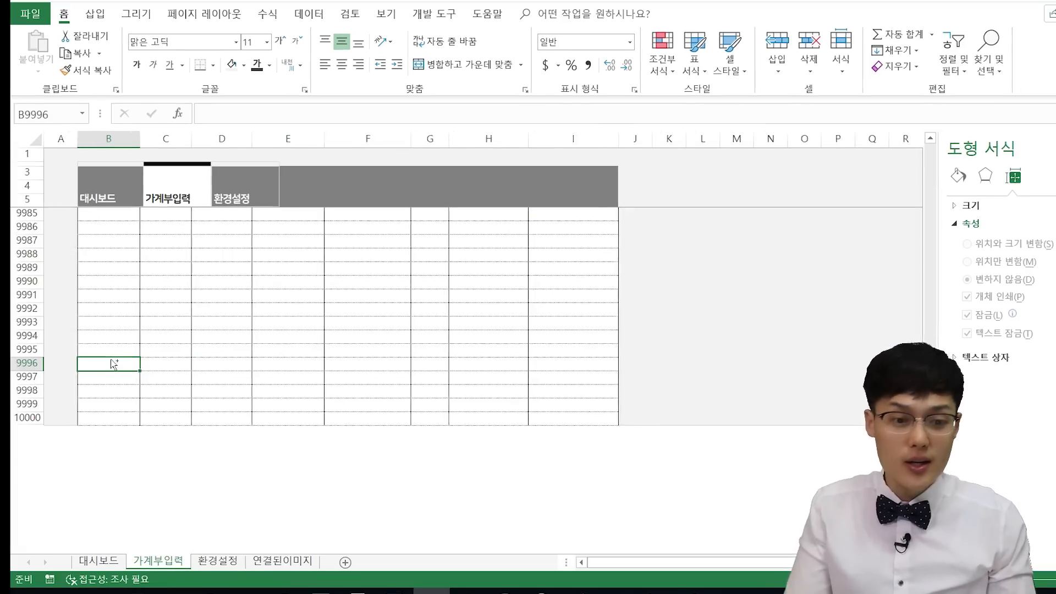
pyautogui.hotkey('ctrl', 'Up')
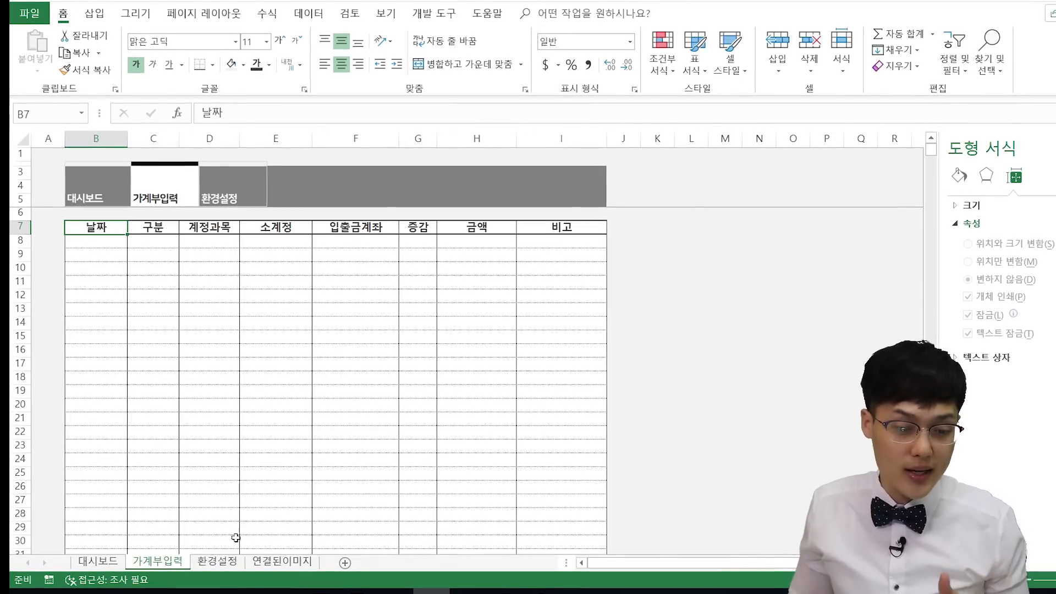
# - Review the item tables on the 환경설정 sheet and return to the 가계부입력 sheet
pyautogui.click(210, 564)
pyautogui.scroll(2, 165, 303)
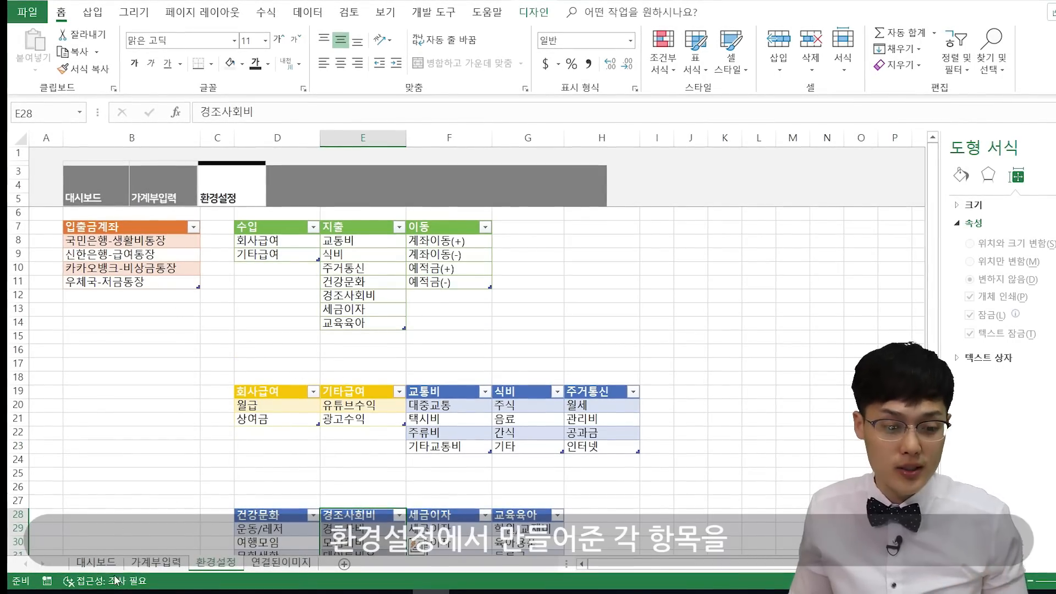
pyautogui.click(156, 562)
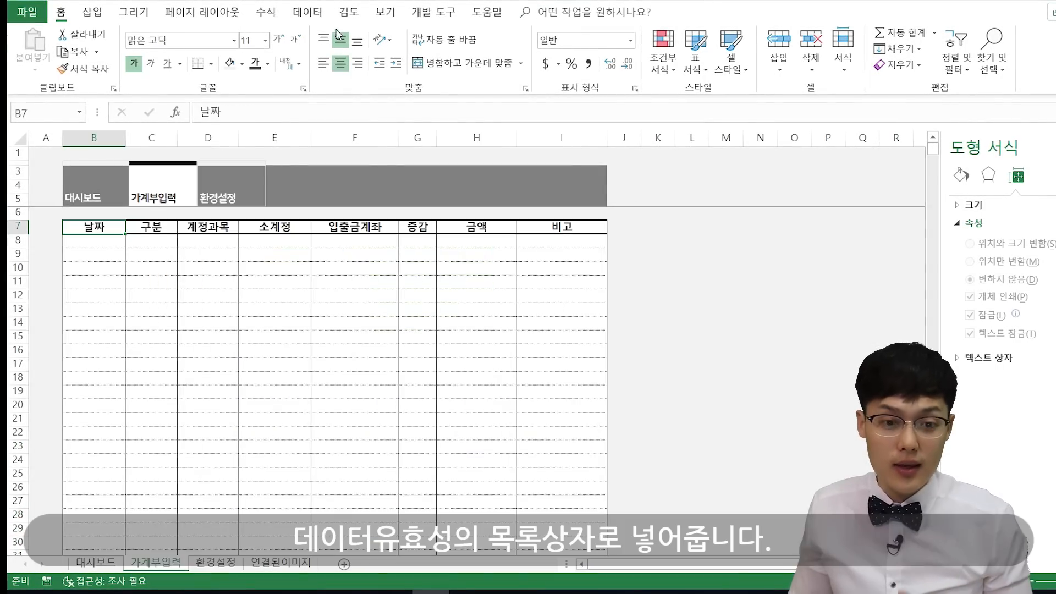
# - Apply list data validation to the 구분 cells C8:C10000 with the source 수입,지출,이동
pyautogui.click(307, 12)
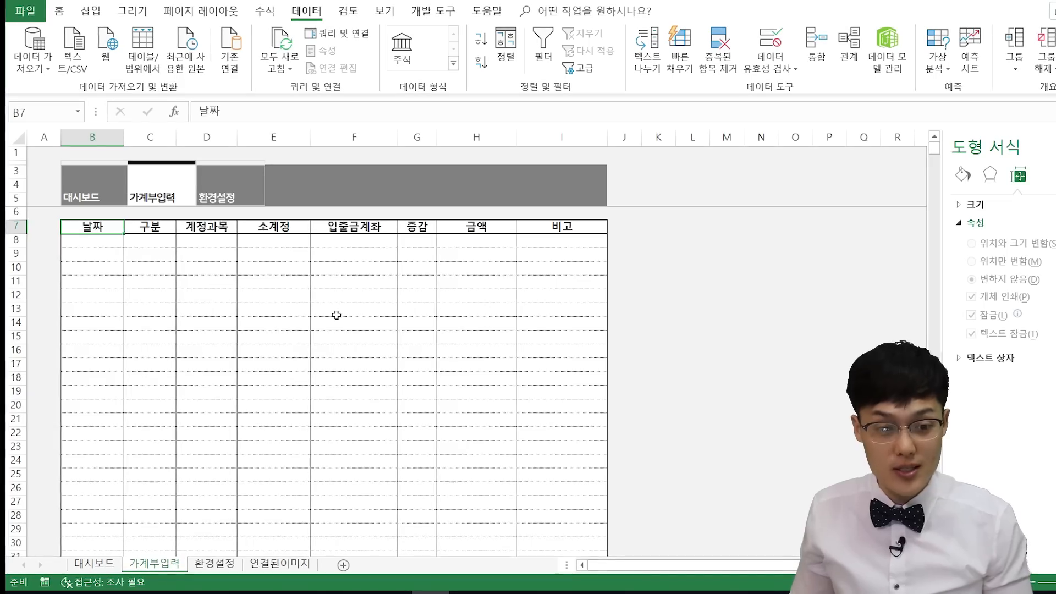
pyautogui.click(154, 241)
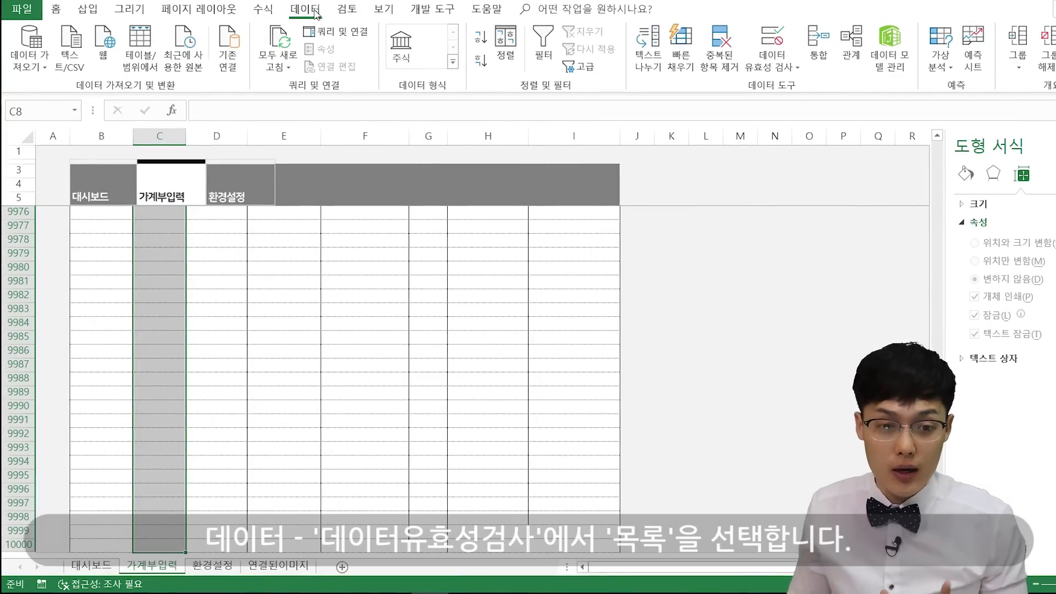
pyautogui.click(759, 69)
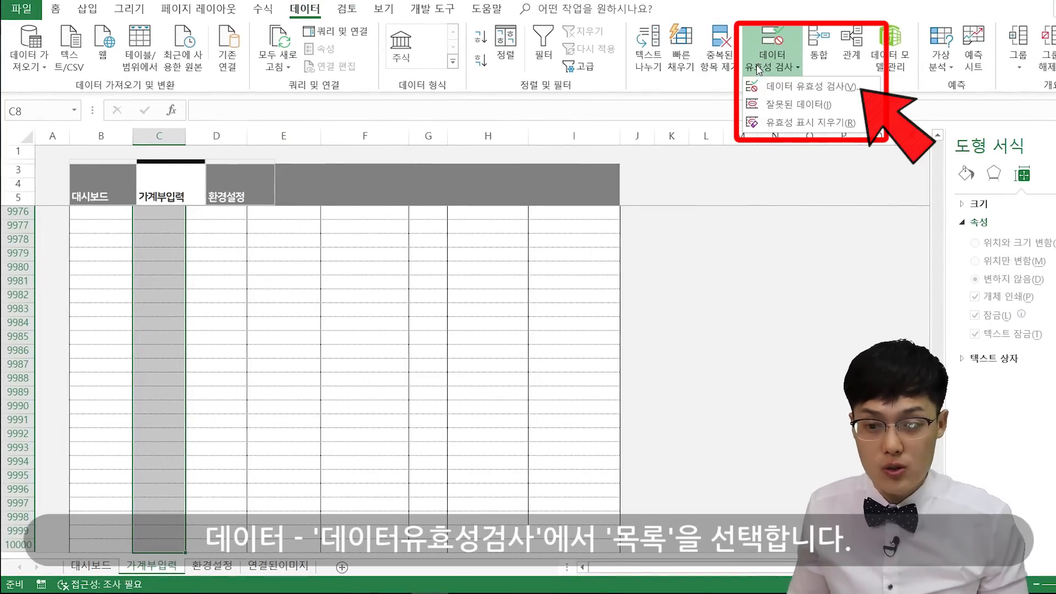
pyautogui.click(773, 91)
pyautogui.click(627, 172)
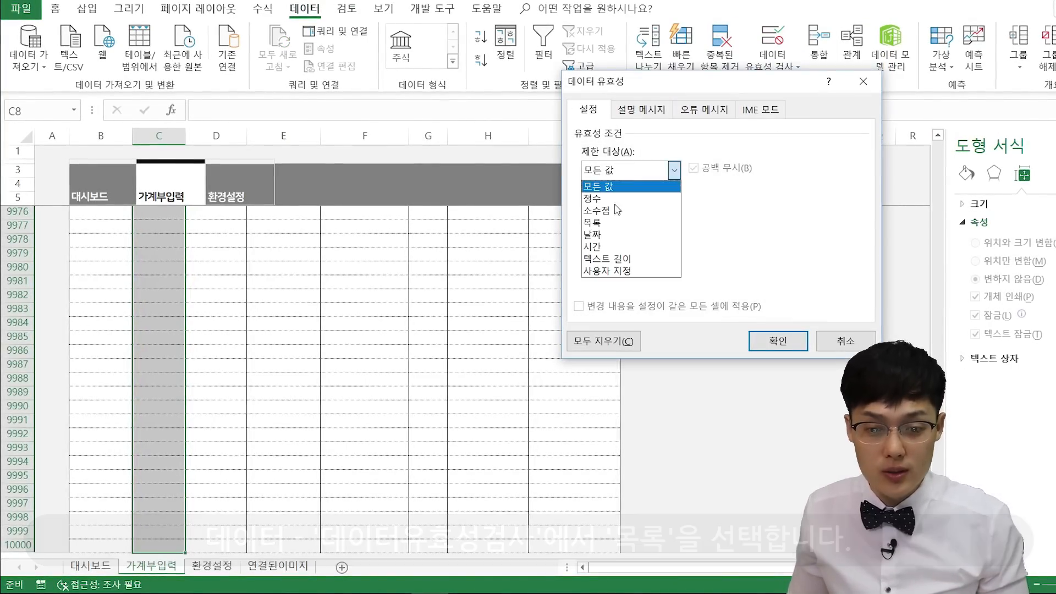
pyautogui.click(606, 227)
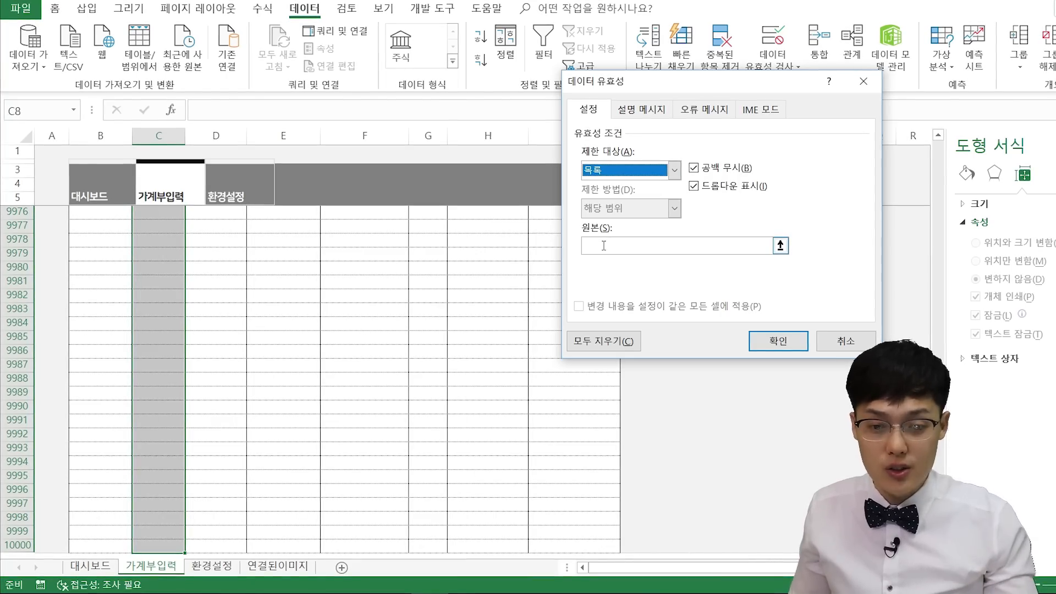
pyautogui.click(604, 245)
pyautogui.write('수입')
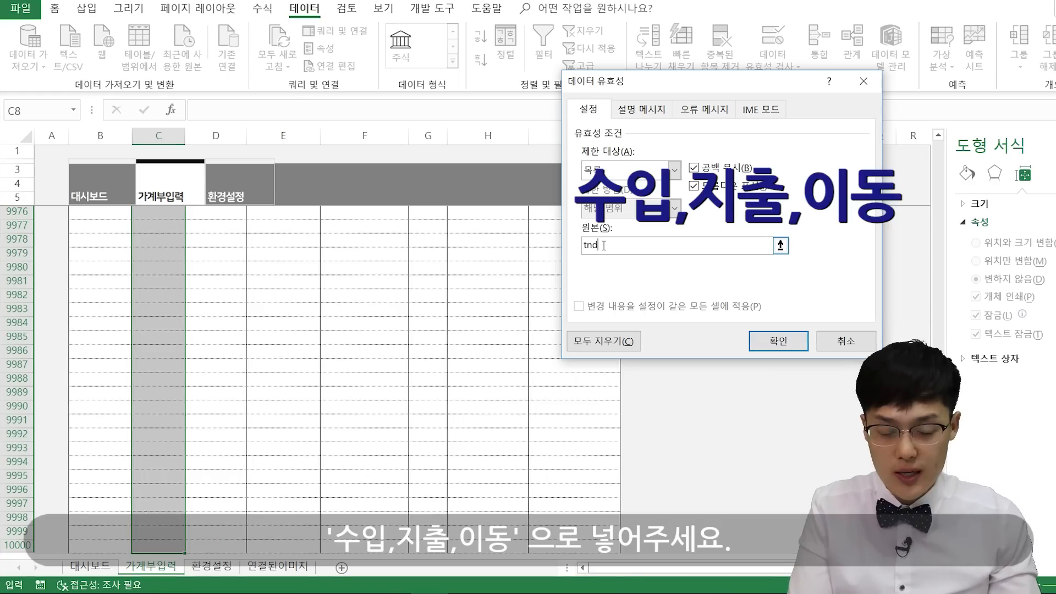
pyautogui.write('지출,이')
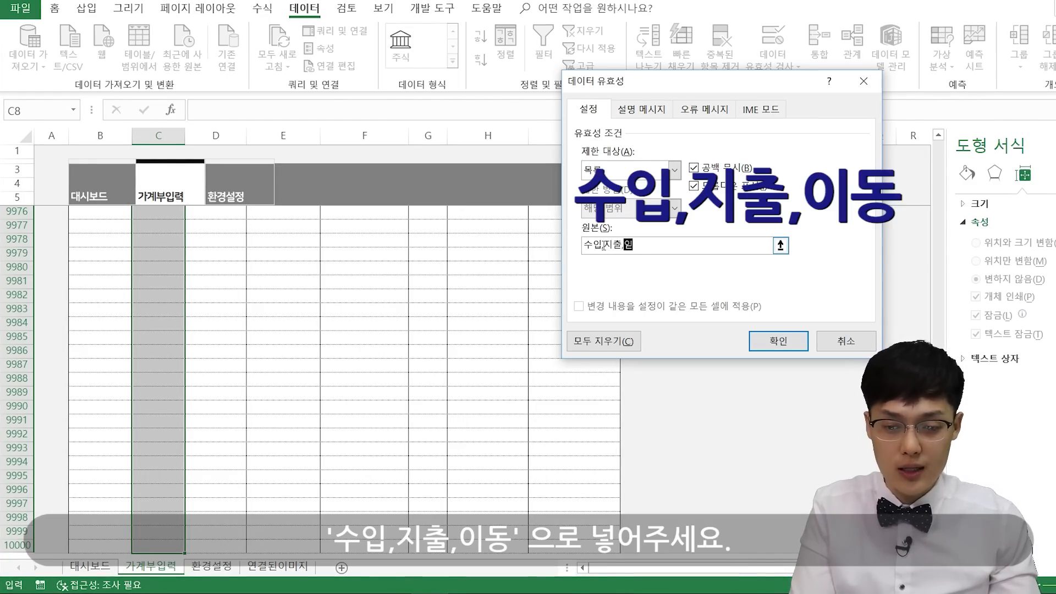
pyautogui.click(791, 342)
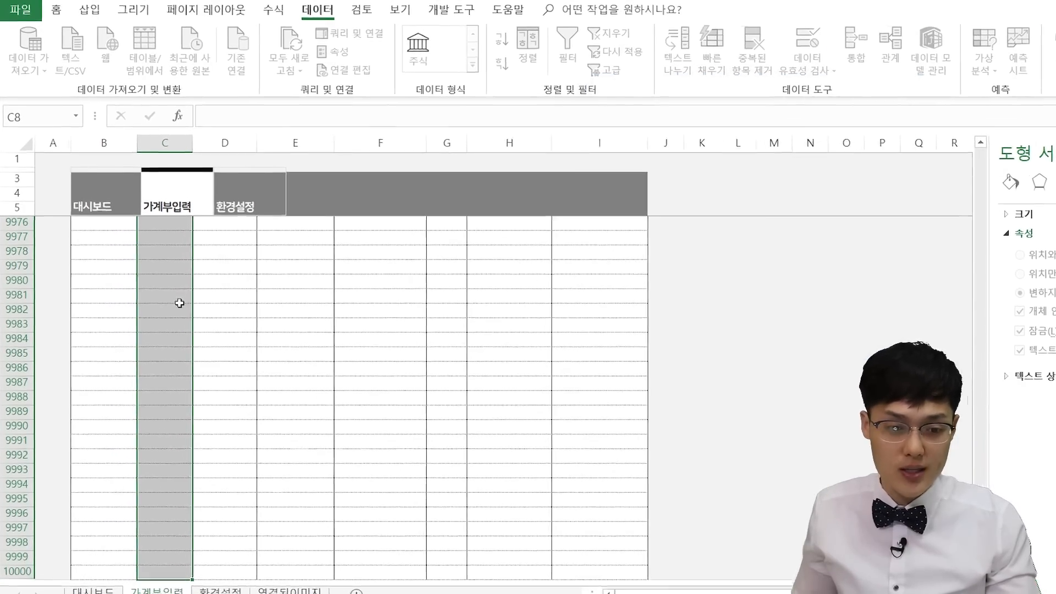
# - Test the 구분 drop-down by picking a list entry in each of C8, C9 and C10, and clear these test entries
pyautogui.scroll(4, 171, 286)
pyautogui.click(167, 284)
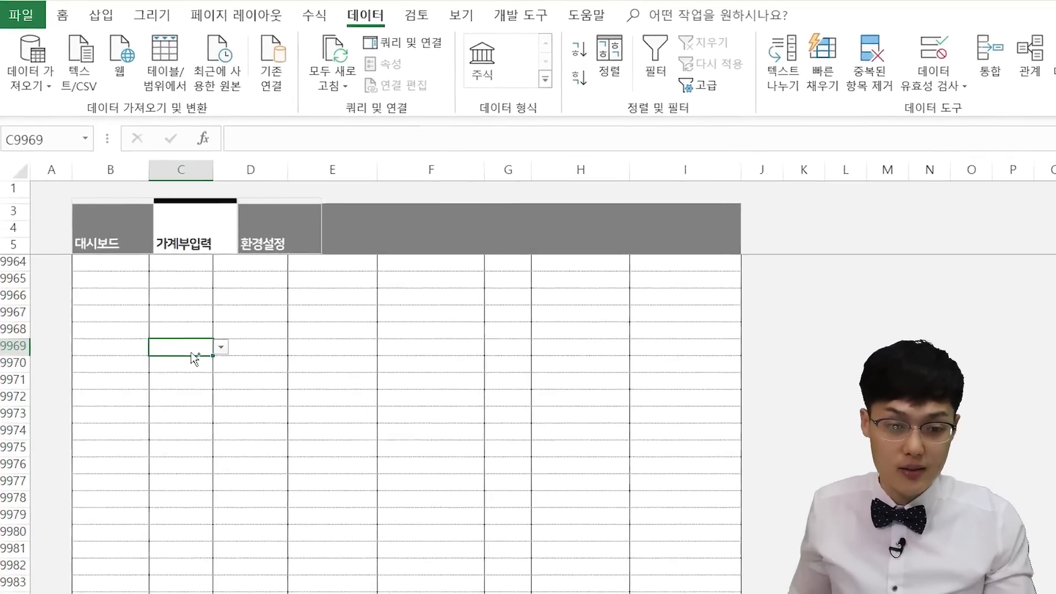
pyautogui.hotkey('ctrl', 'Up')
pyautogui.press('Down')
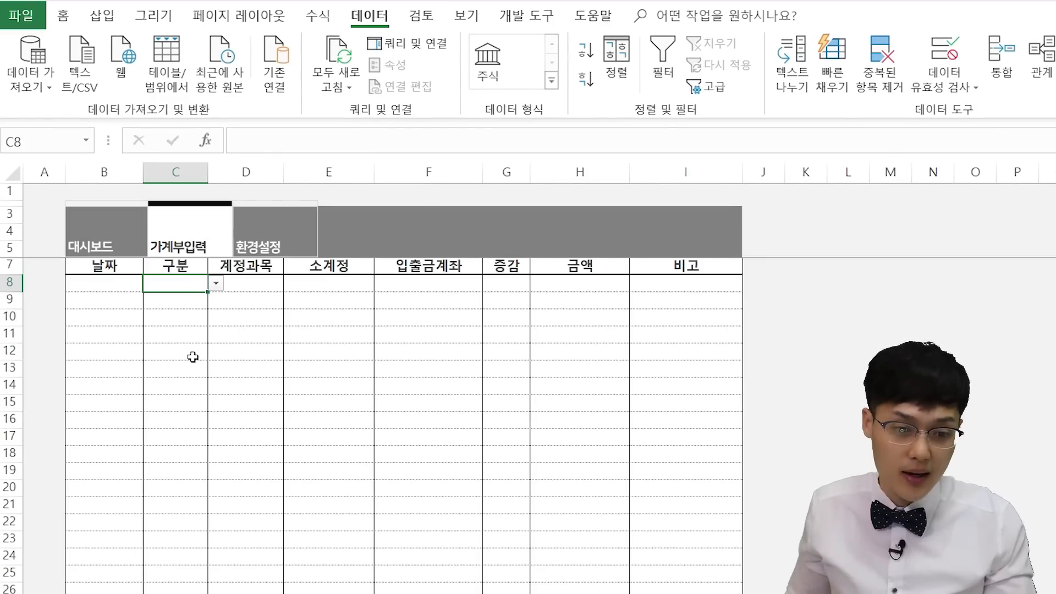
pyautogui.click(216, 283)
pyautogui.click(189, 299)
pyautogui.click(189, 298)
pyautogui.click(216, 300)
pyautogui.click(187, 332)
pyautogui.click(193, 318)
pyautogui.click(216, 319)
pyautogui.click(179, 365)
pyautogui.moveTo(187, 282); pyautogui.dragTo(184, 313)
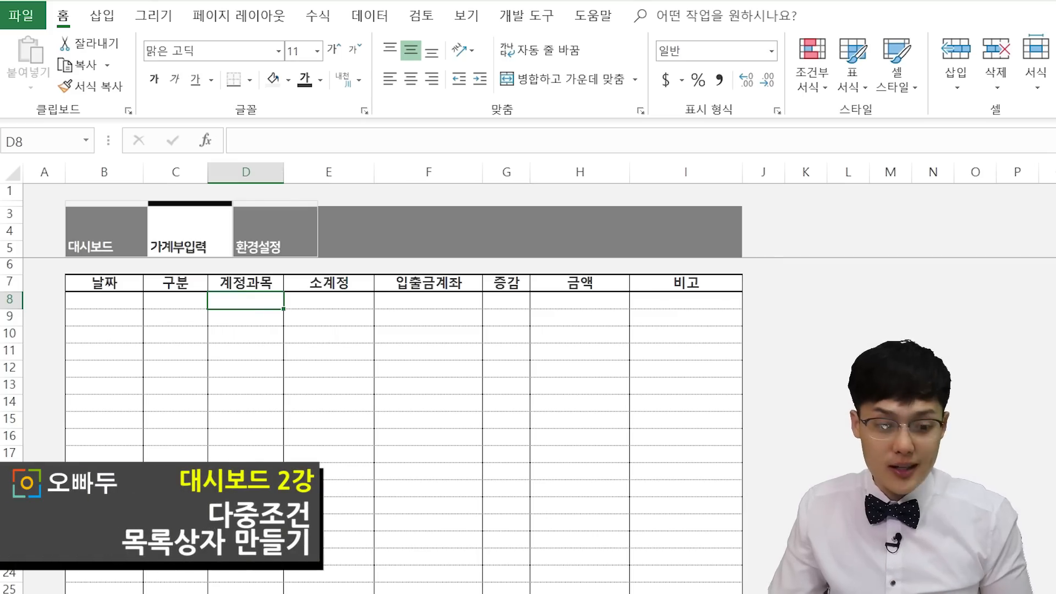
# - Review the 수입, 지출 and 이동 item tables on the 환경설정 sheet and return to the 가계부입력 sheet
pyautogui.hotkey('ctrl', 'pagedown')
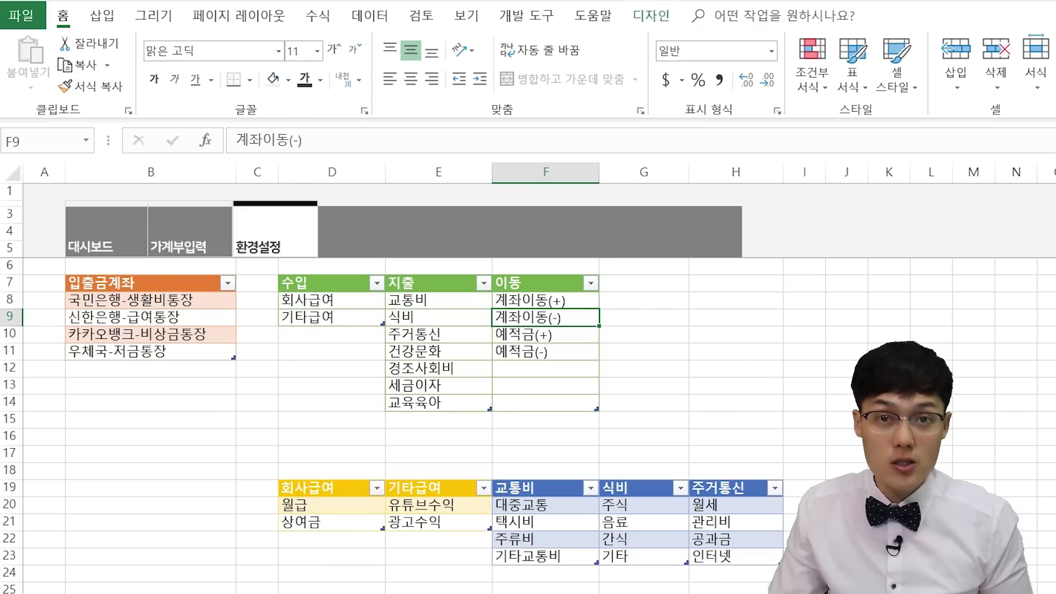
pyautogui.click(335, 283)
pyautogui.click(417, 283)
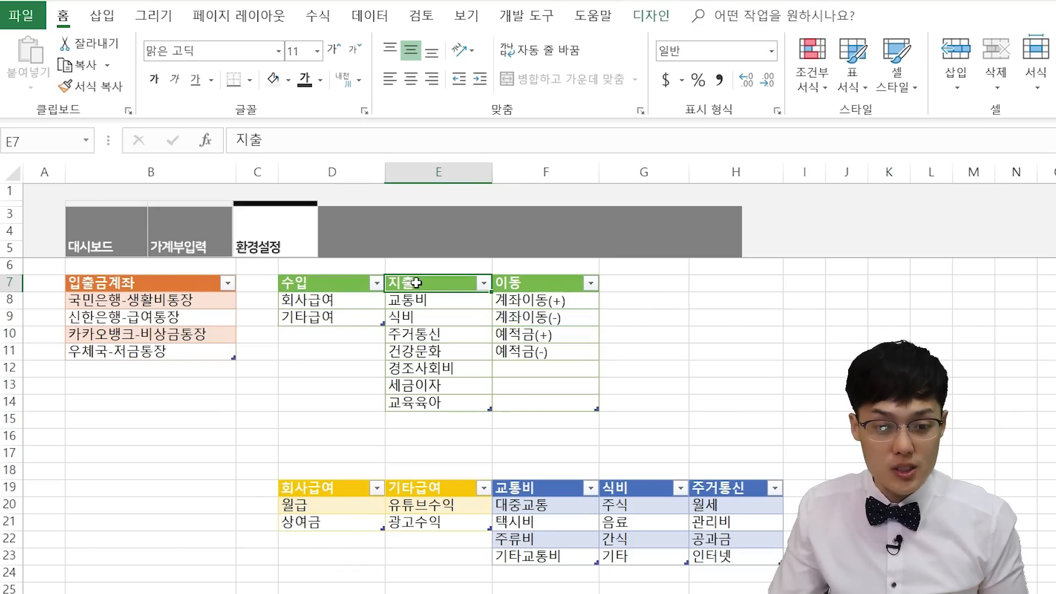
pyautogui.click(559, 285)
pyautogui.moveTo(341, 300); pyautogui.dragTo(344, 314)
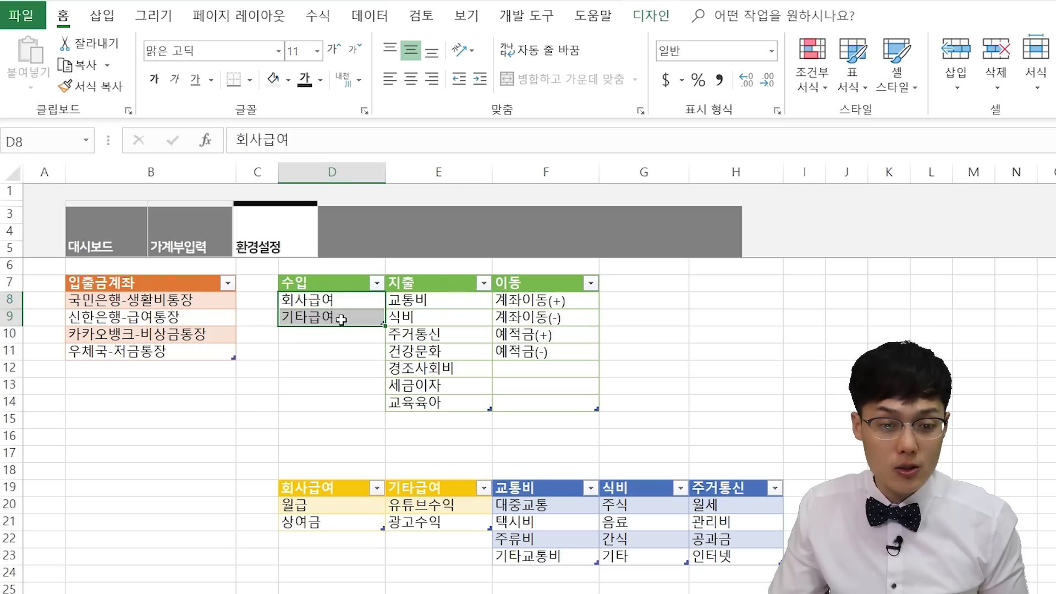
pyautogui.moveTo(434, 302); pyautogui.dragTo(432, 386)
pyautogui.moveTo(537, 300); pyautogui.dragTo(538, 346)
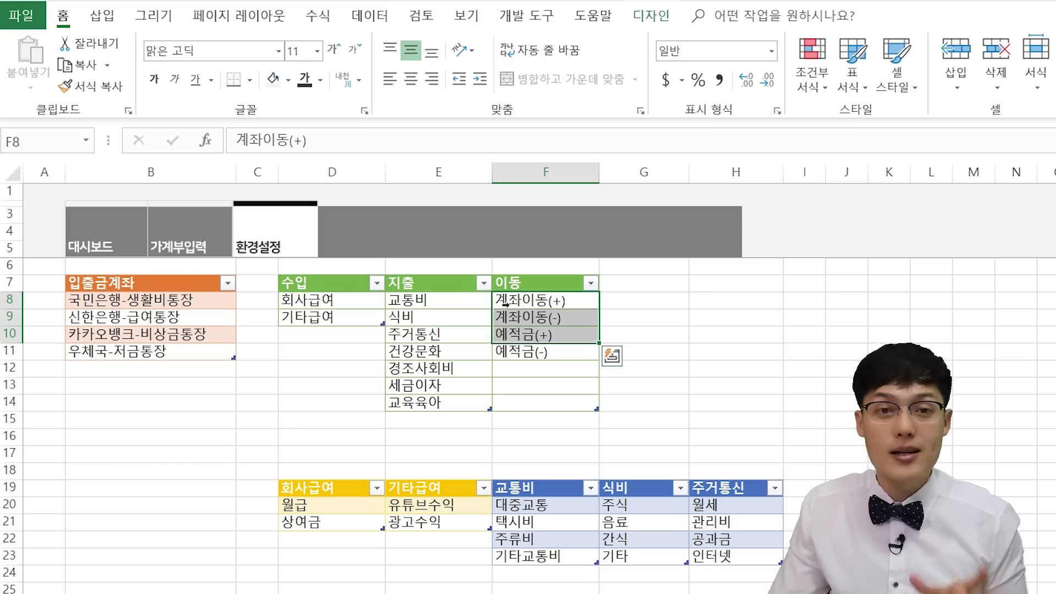
pyautogui.click(189, 236)
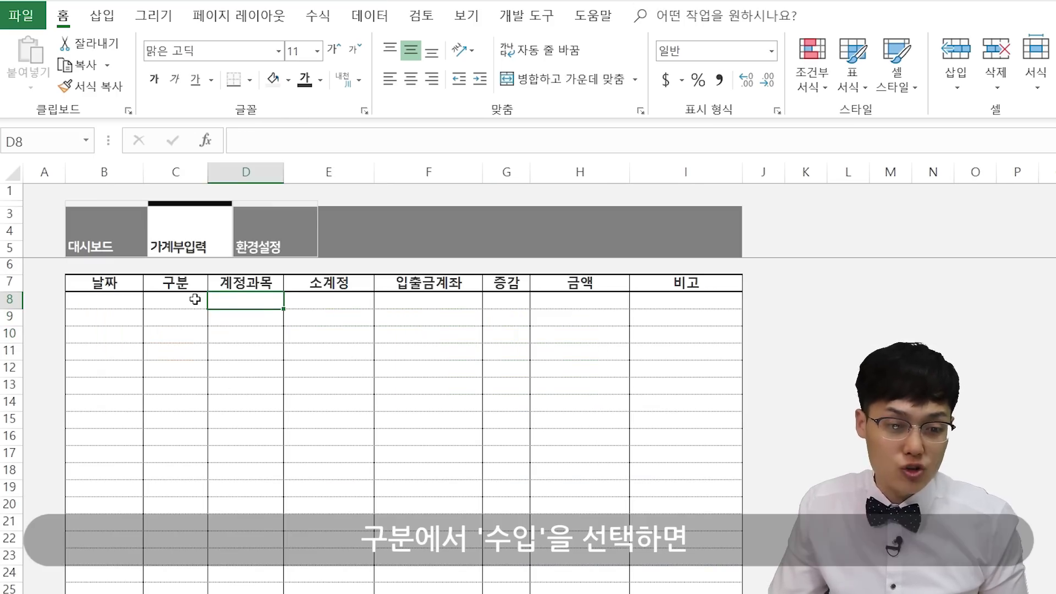
# - Choose 수입 from the 구분 drop-down list in C8
pyautogui.click(176, 300)
pyautogui.click(215, 301)
pyautogui.click(207, 318)
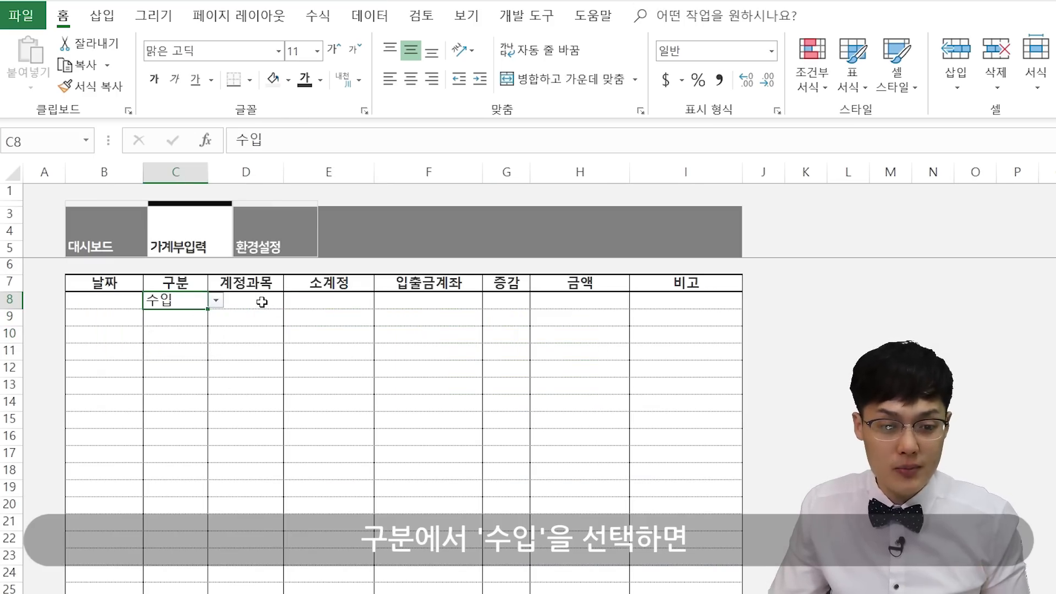
# - Start a data validation rule of type 목록 for the 계정과목 cells D8:D10000
pyautogui.click(248, 300)
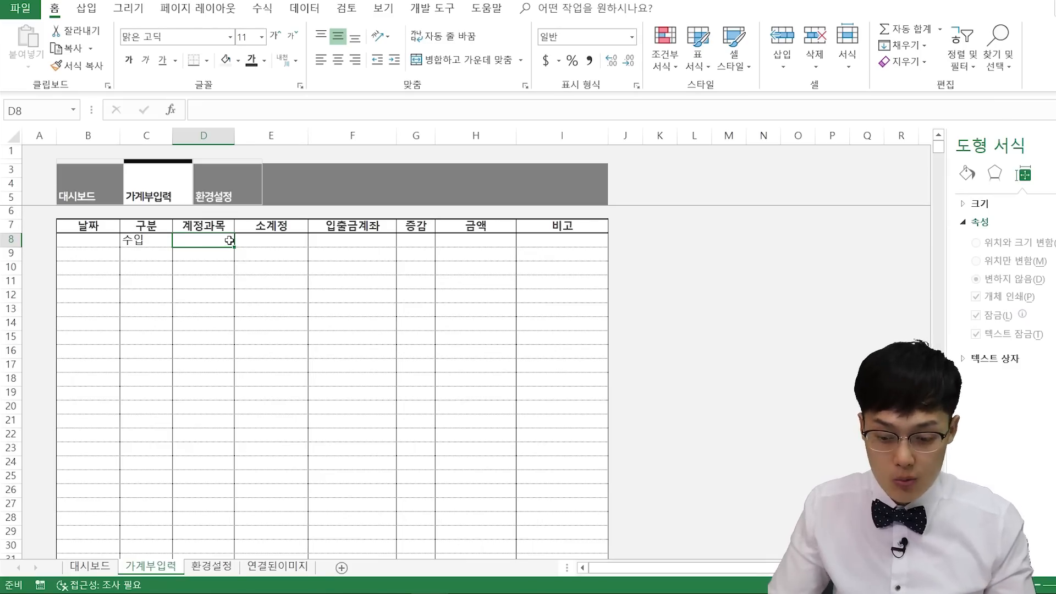
pyautogui.hotkey('ctrl', 'shift', 'Down')
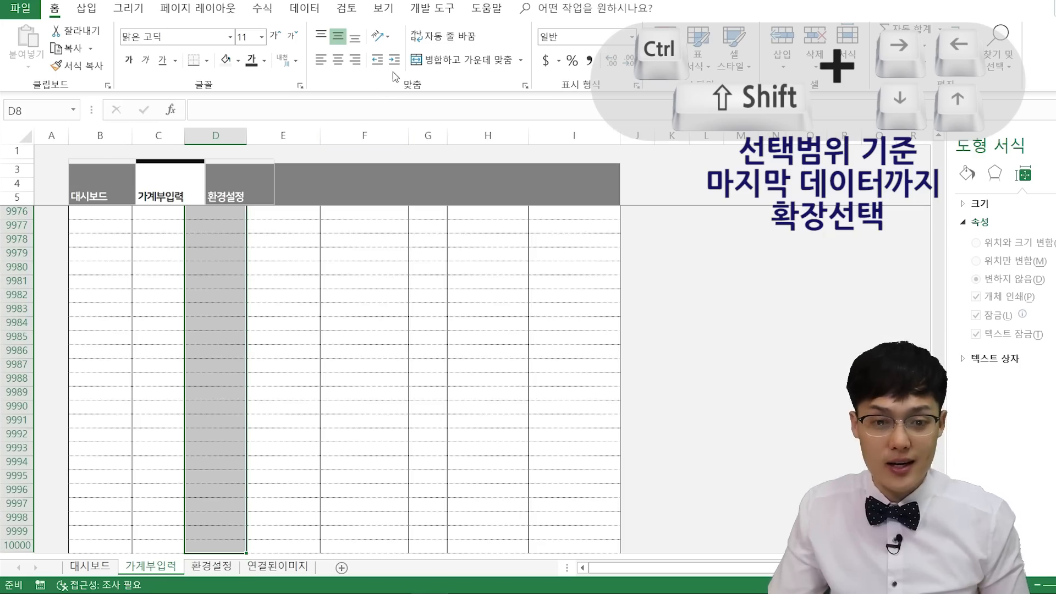
pyautogui.click(304, 8)
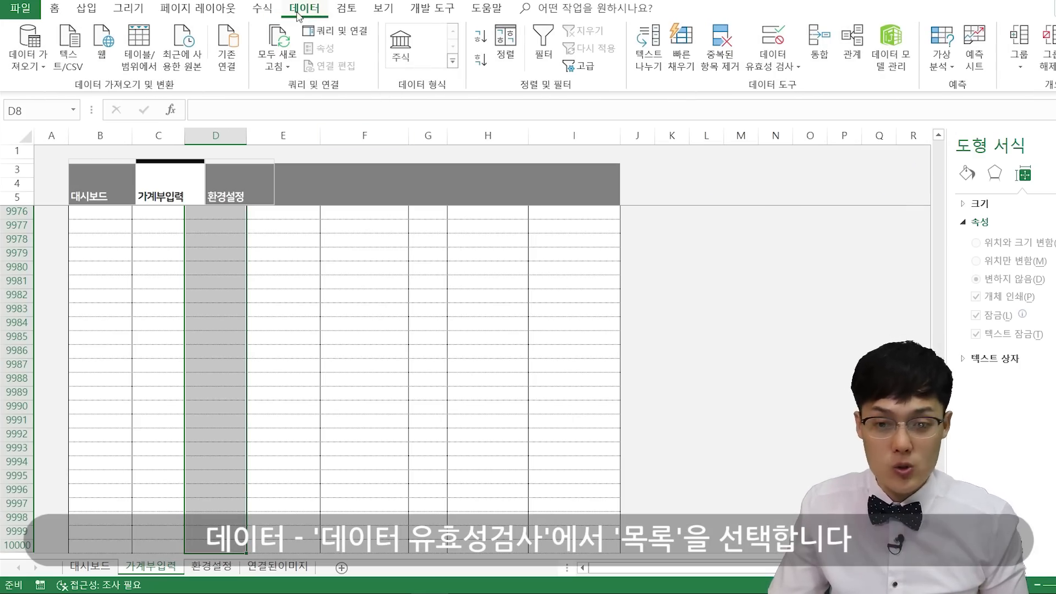
pyautogui.click(774, 68)
pyautogui.click(793, 85)
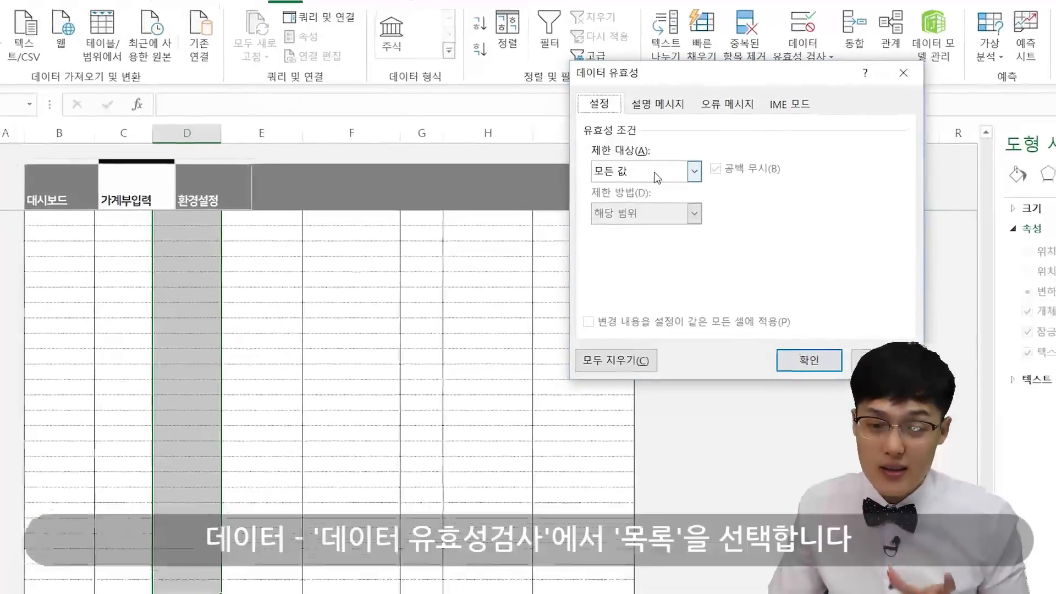
pyautogui.click(655, 177)
pyautogui.click(655, 228)
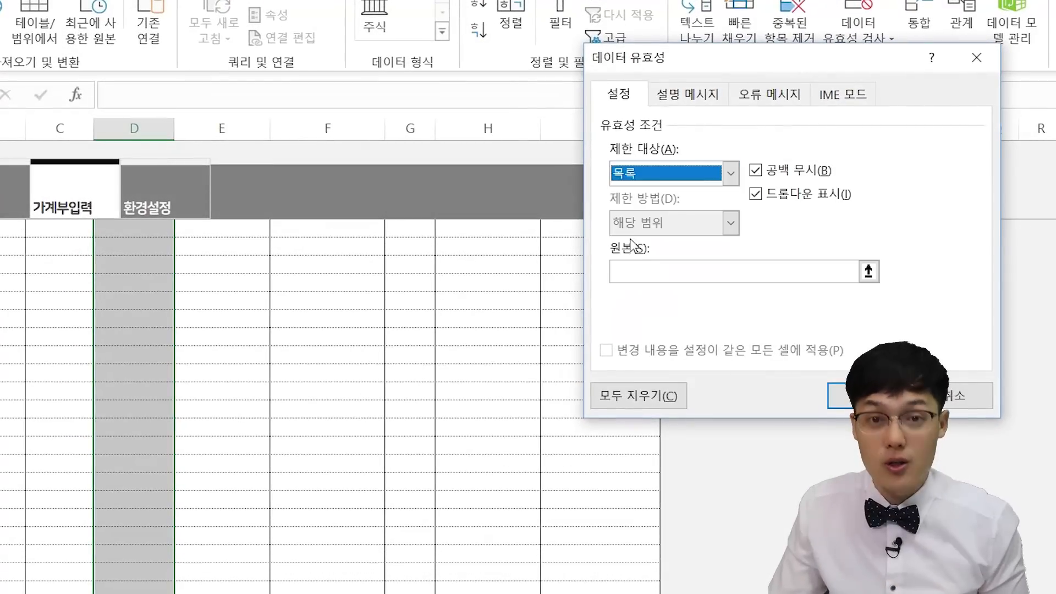
# - Set the list source to =INDIRECT($C8), with the row reference relative, and apply the 계정과목 validation
pyautogui.click(649, 265)
pyautogui.write('=INDIRECT(')
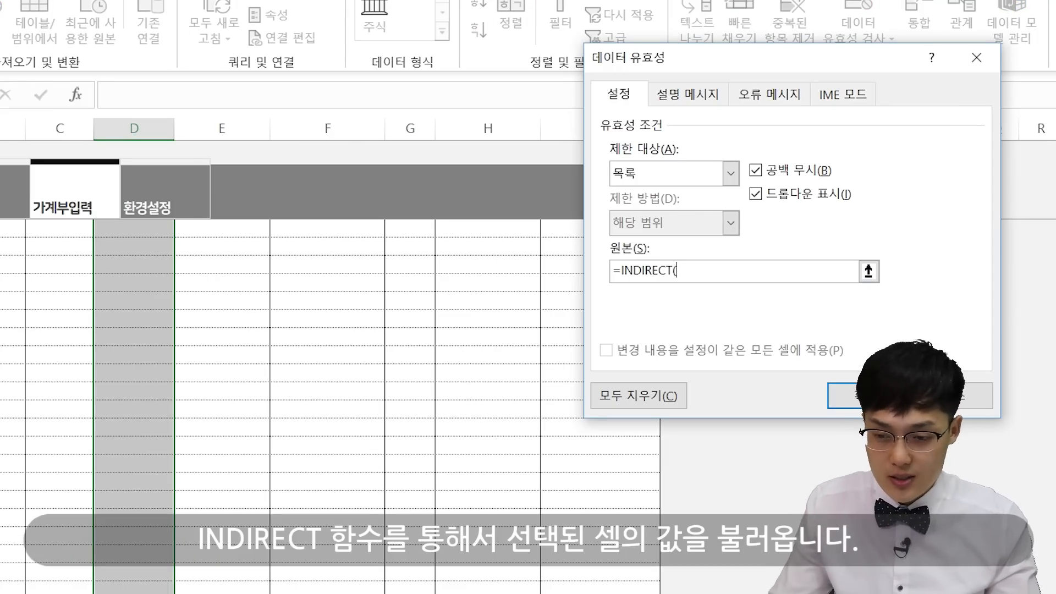
pyautogui.scroll(20, 328, 364)
pyautogui.write('INDIRECT(')
pyautogui.click(57, 270)
pyautogui.write(')')
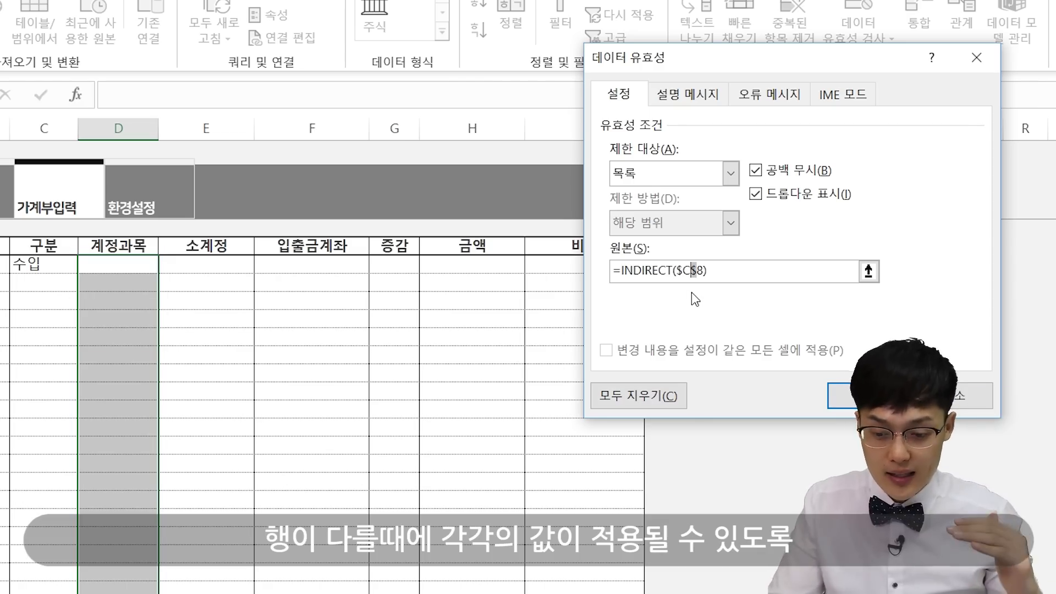
pyautogui.press('Delete')
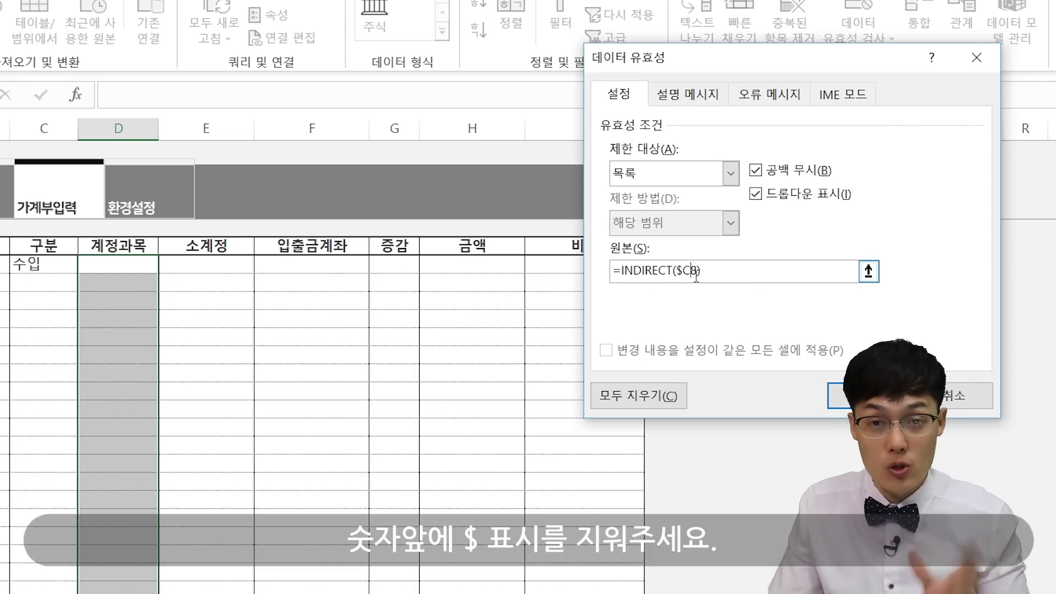
pyautogui.press('Return')
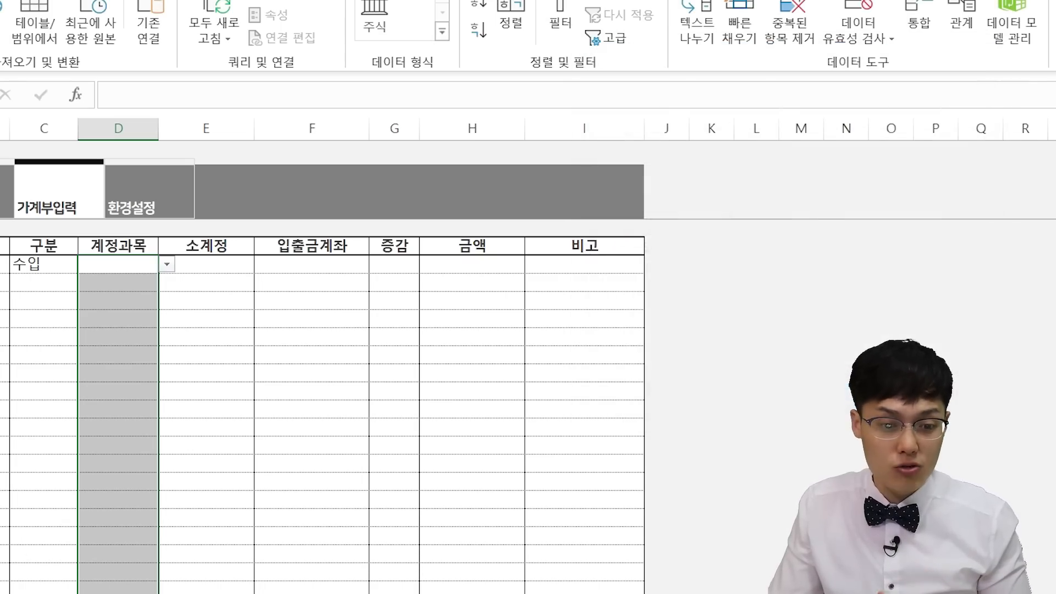
# - Test the 계정과목 drop-down by choosing 회사급여 in D8
pyautogui.click(207, 300)
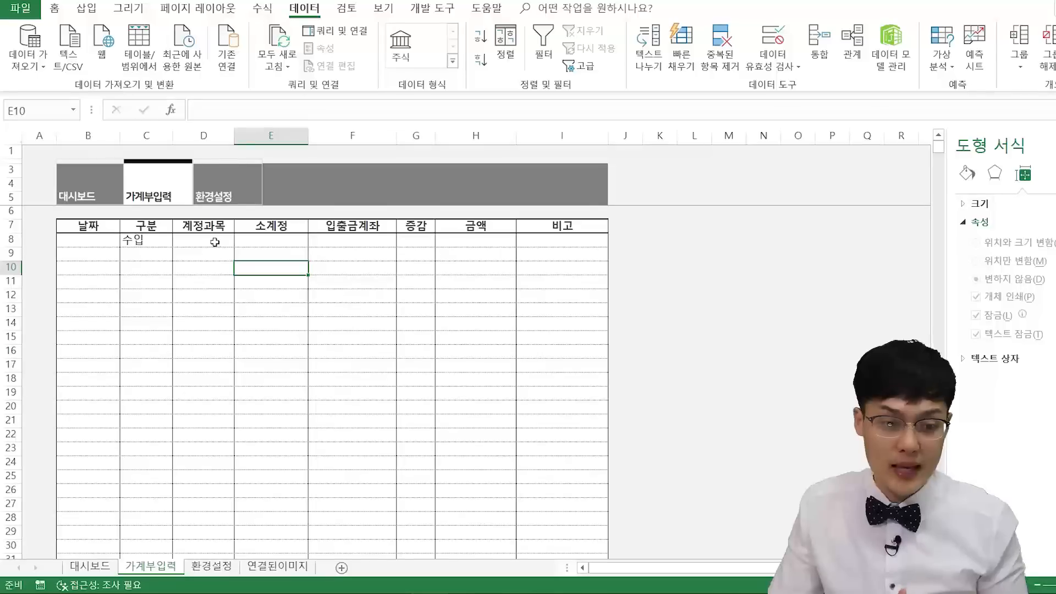
pyautogui.click(216, 243)
pyautogui.click(233, 246)
pyautogui.click(230, 254)
# - Test the dependent list by changing C8 to 지출 and choosing 교통비 in D8
pyautogui.click(165, 242)
pyautogui.click(179, 242)
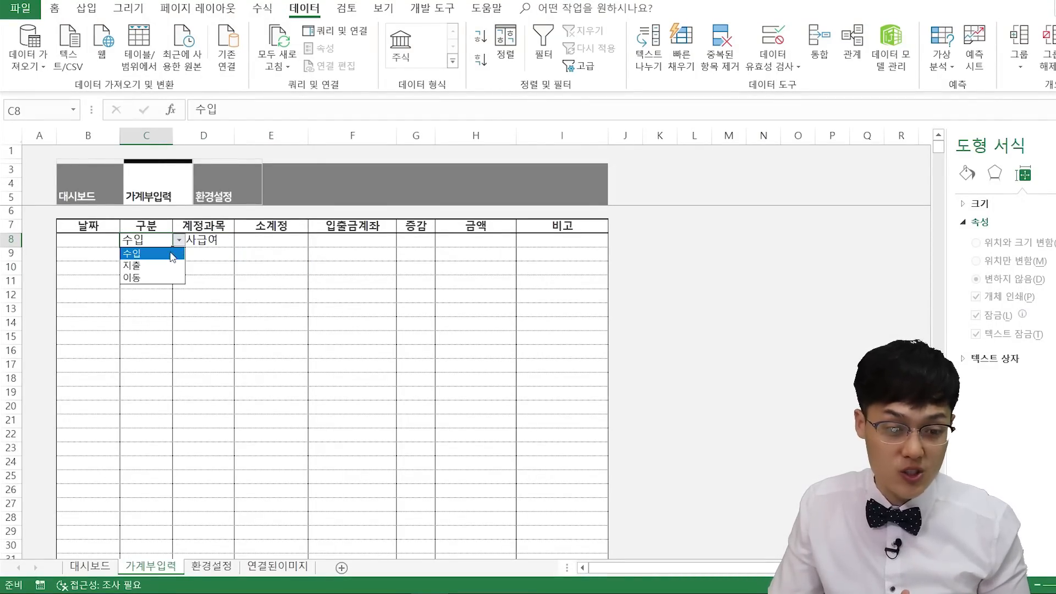
pyautogui.click(165, 265)
pyautogui.click(226, 242)
pyautogui.click(241, 245)
pyautogui.click(220, 254)
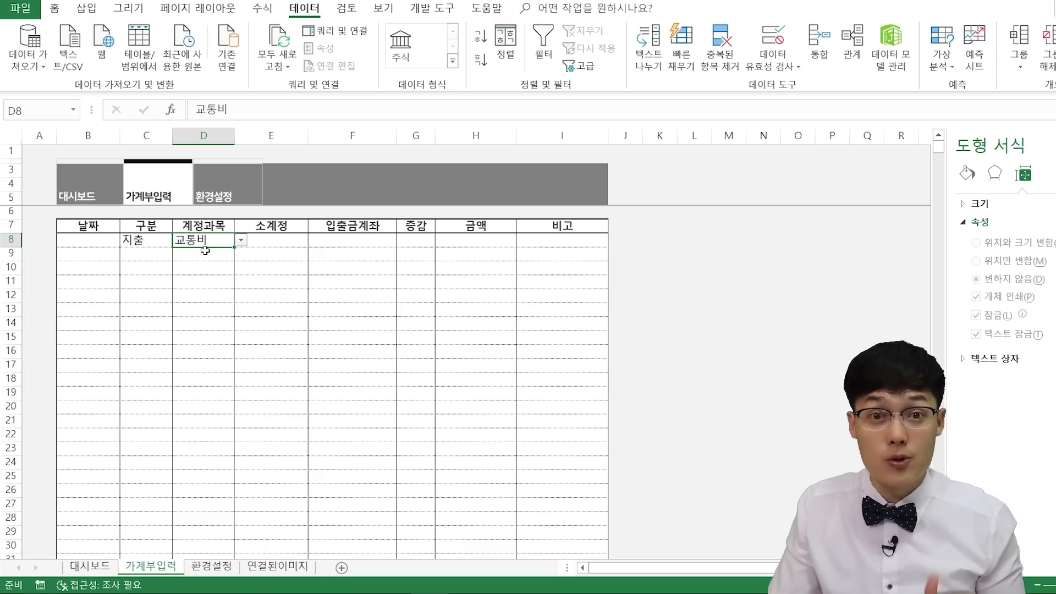
# - Start a data validation rule of type 목록 for the 소계정 cells E8:E10000
pyautogui.click(257, 243)
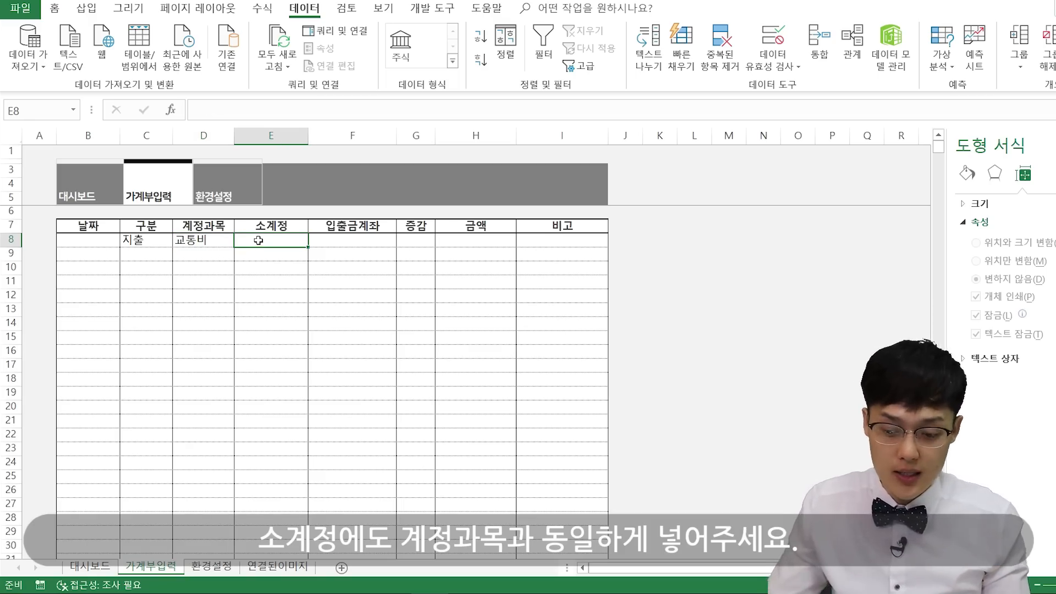
pyautogui.hotkey('ctrl', 'shift', 'Down')
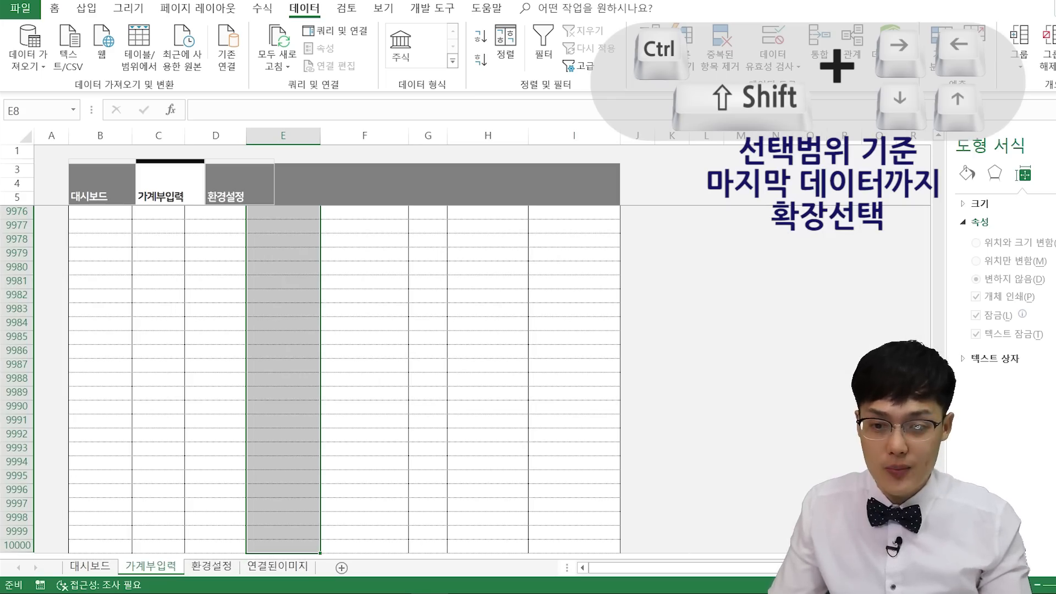
pyautogui.click(773, 60)
pyautogui.click(798, 89)
pyautogui.click(636, 166)
pyautogui.click(605, 213)
# - Set the list source to =INDIRECT($D8), with the row reference relative, and apply the 소계정 validation
pyautogui.click(625, 244)
pyautogui.write('=')
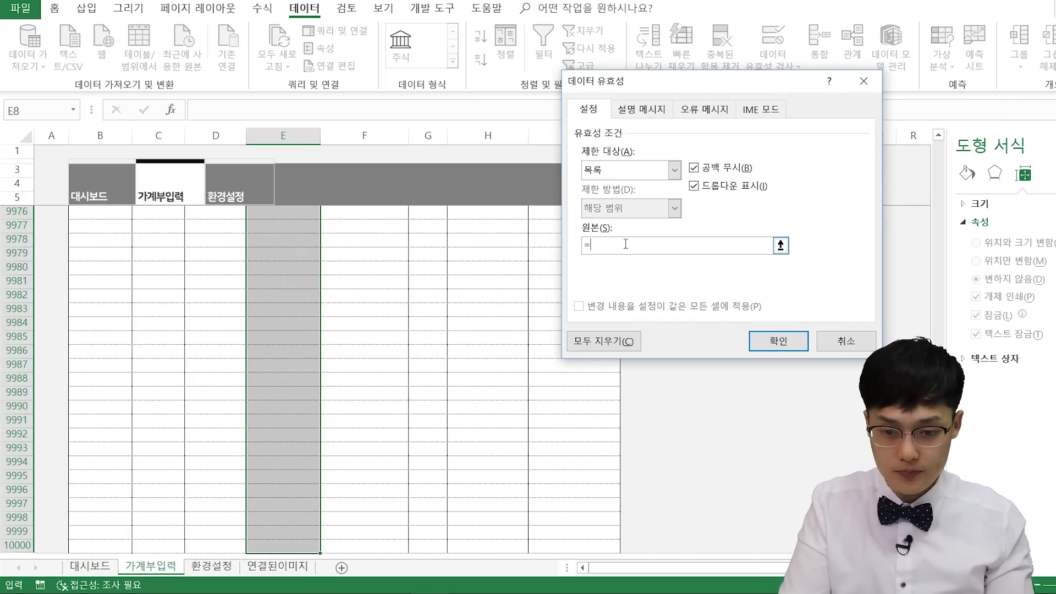
pyautogui.write('INDIRECT(')
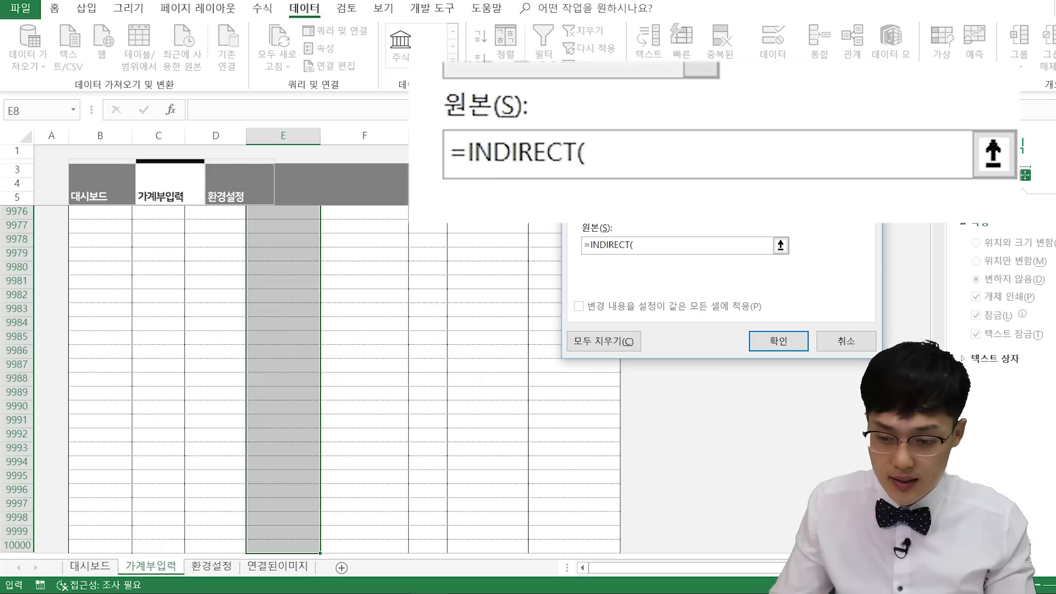
pyautogui.moveTo(936, 536); pyautogui.dragTo(934, 138)
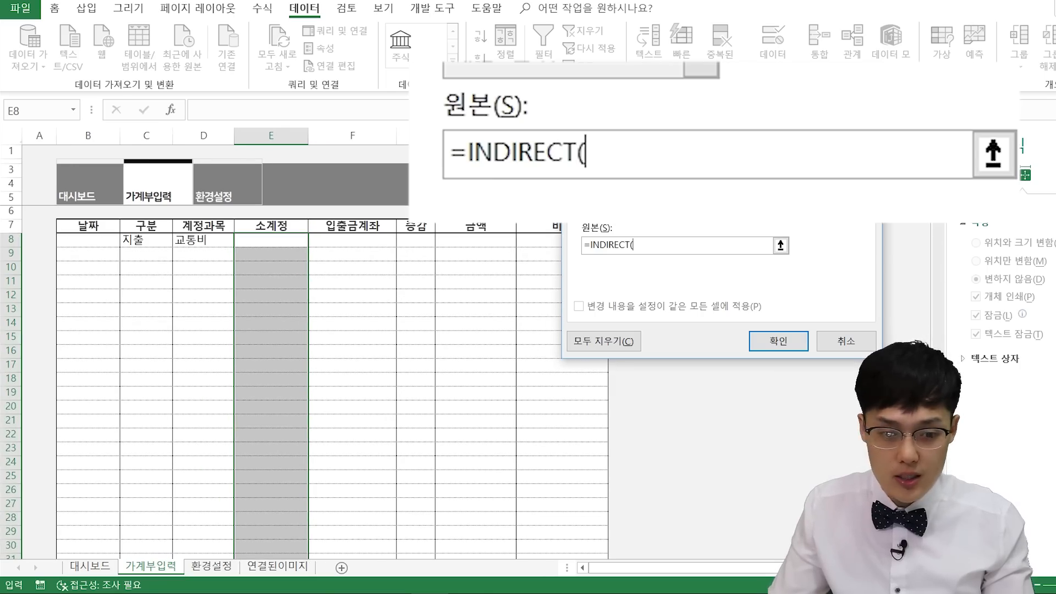
pyautogui.click(203, 240)
pyautogui.write(')')
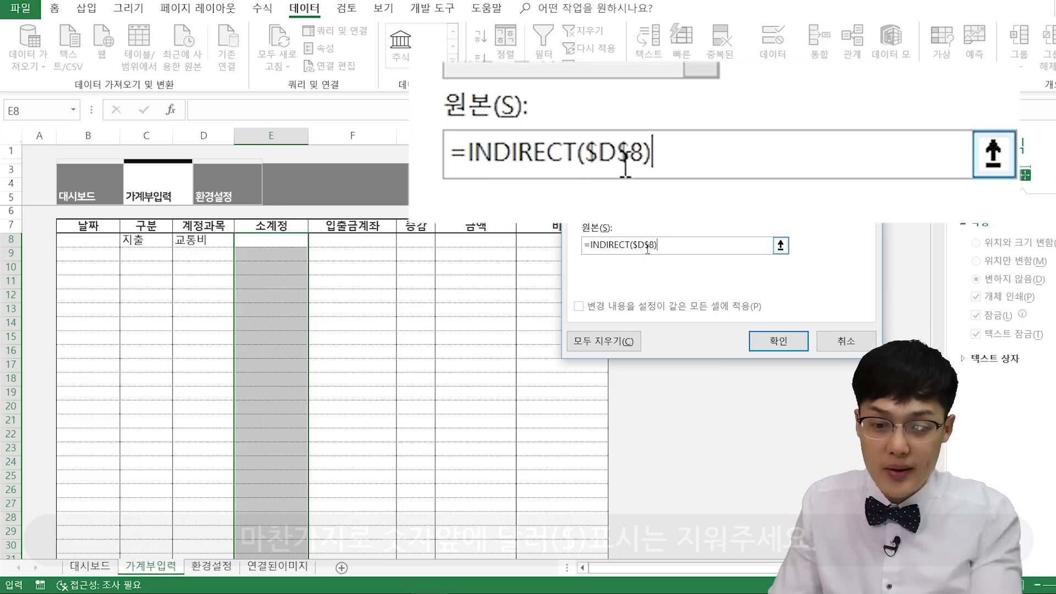
pyautogui.click(652, 246)
pyautogui.press('BackSpace')
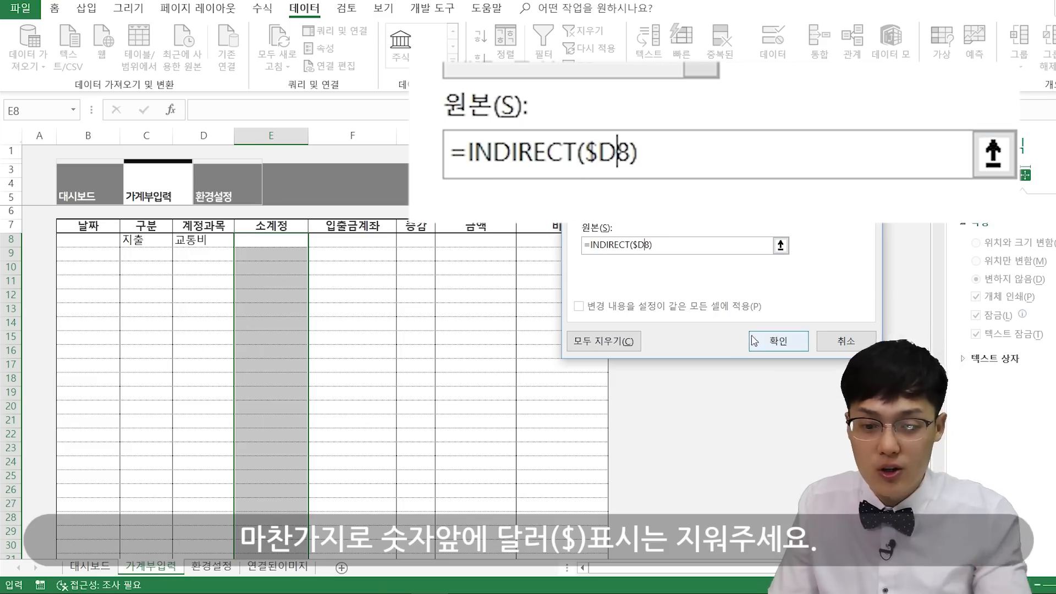
pyautogui.click(761, 342)
# - Test the linked drop-downs in row 8 by choosing 수입 in C8, 회사급여 in D8 and 월급 in E8
pyautogui.click(330, 268)
pyautogui.click(292, 242)
pyautogui.click(163, 240)
pyautogui.click(179, 240)
pyautogui.click(161, 251)
pyautogui.click(226, 242)
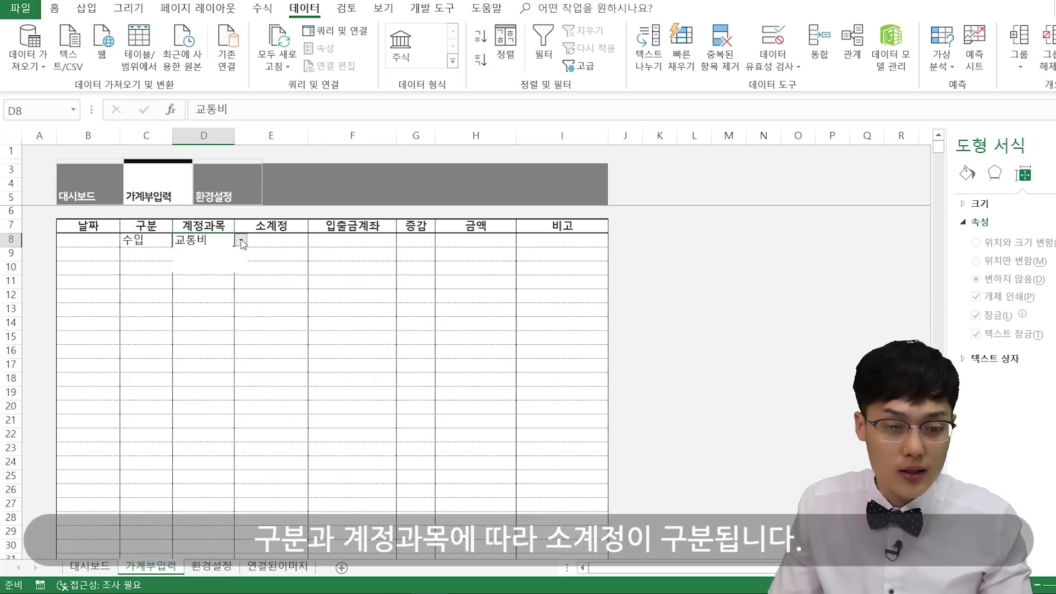
pyautogui.click(241, 241)
pyautogui.click(228, 254)
pyautogui.click(273, 242)
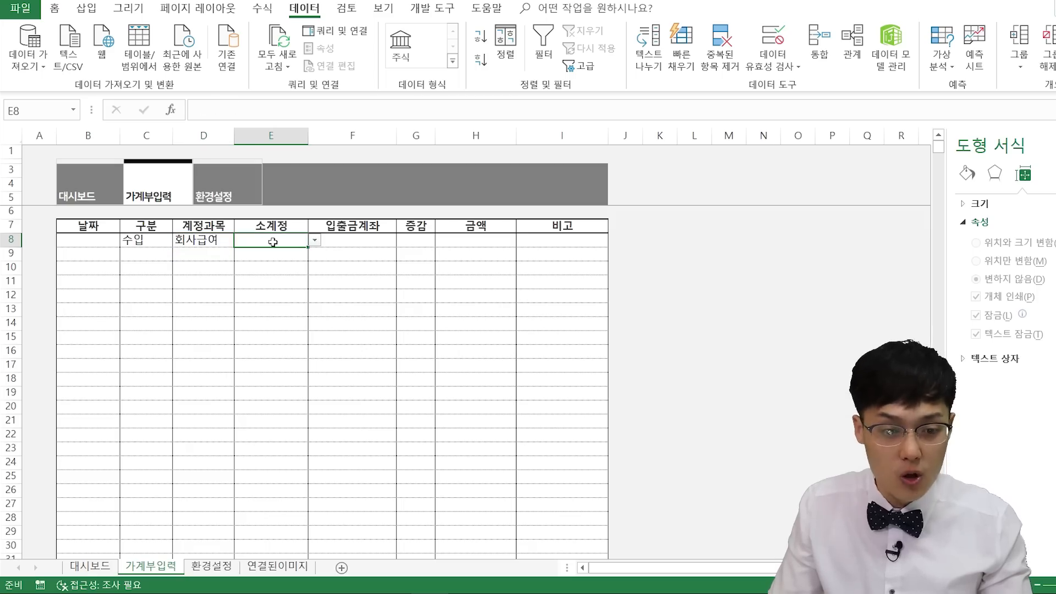
pyautogui.click(316, 240)
pyautogui.click(259, 254)
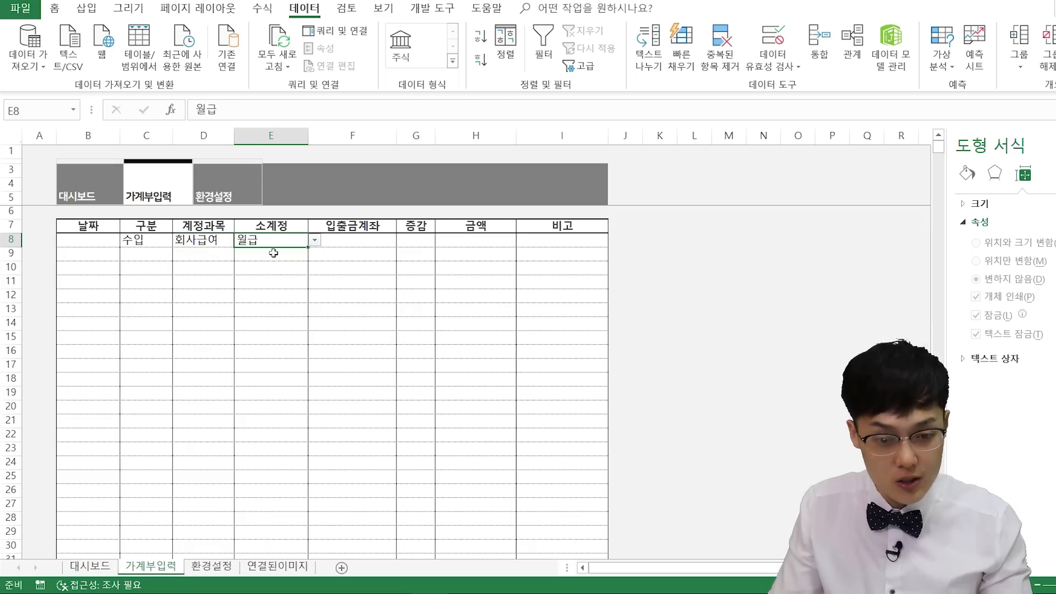
# - Add a 목록 data validation to the 입출금계좌 cell F8 with the source =INDIRECT("입출금계좌")
pyautogui.click(350, 240)
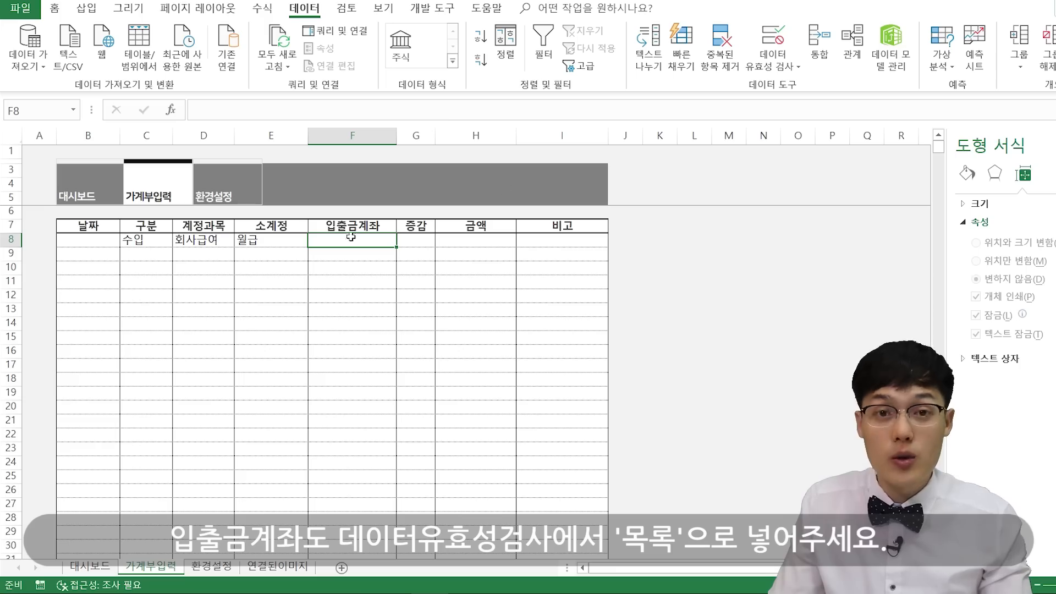
pyautogui.click(789, 66)
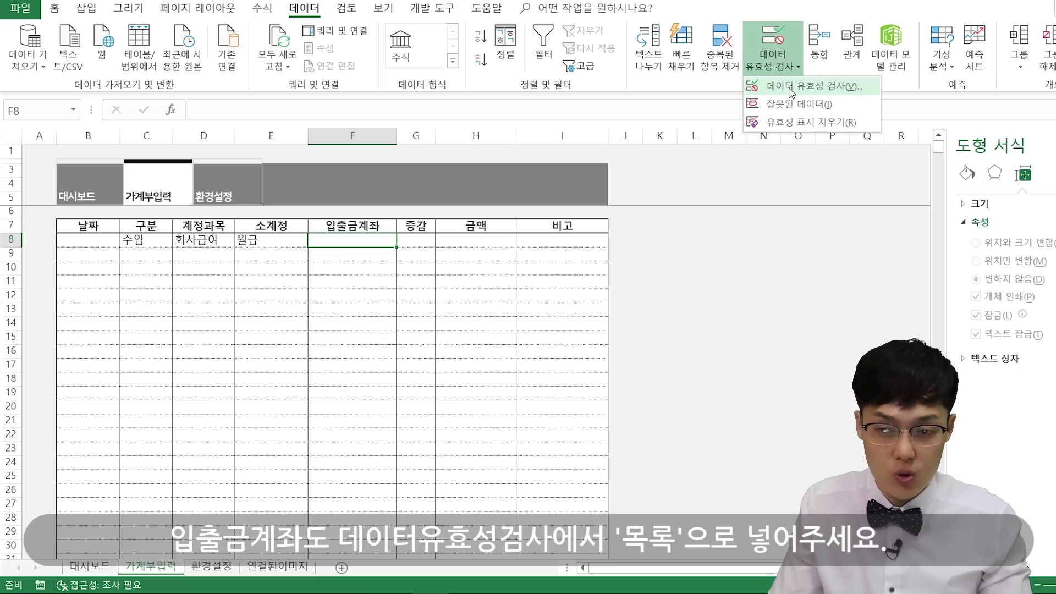
pyautogui.click(791, 87)
pyautogui.click(675, 170)
pyautogui.click(605, 212)
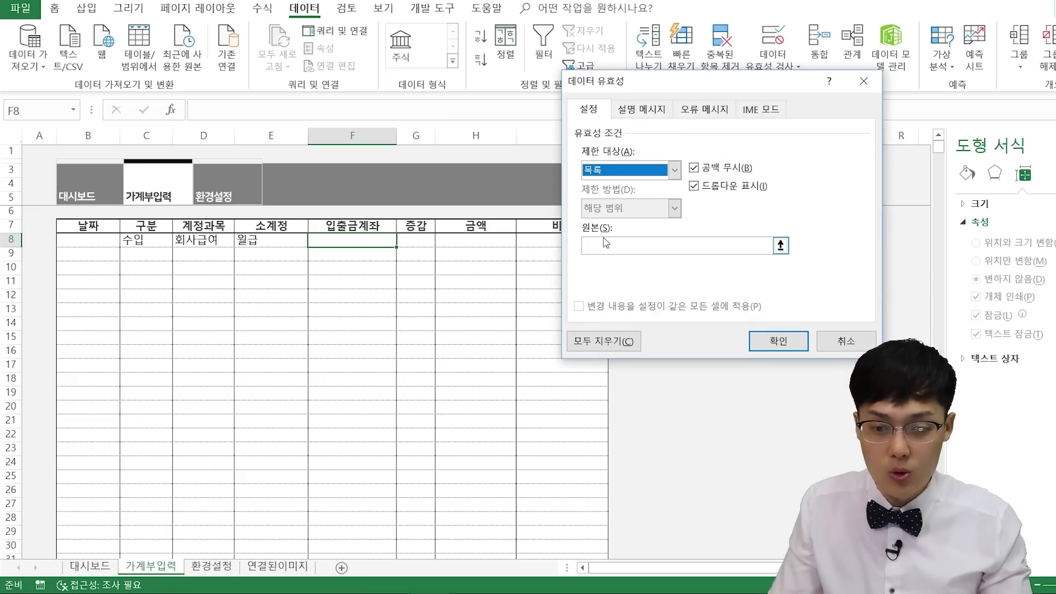
pyautogui.click(606, 242)
pyautogui.write('=IND')
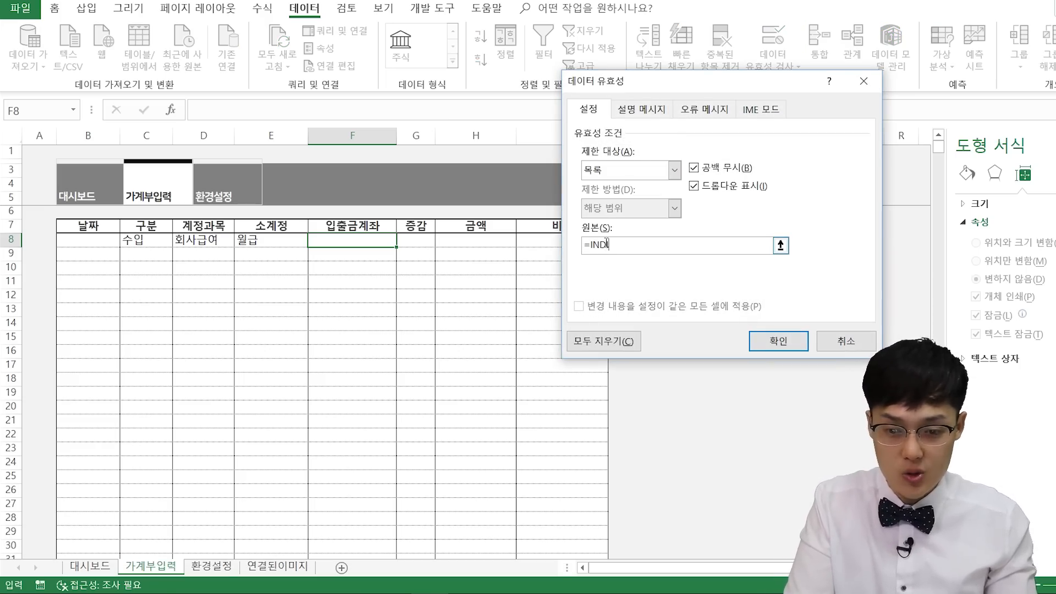
pyautogui.write('IRECT')
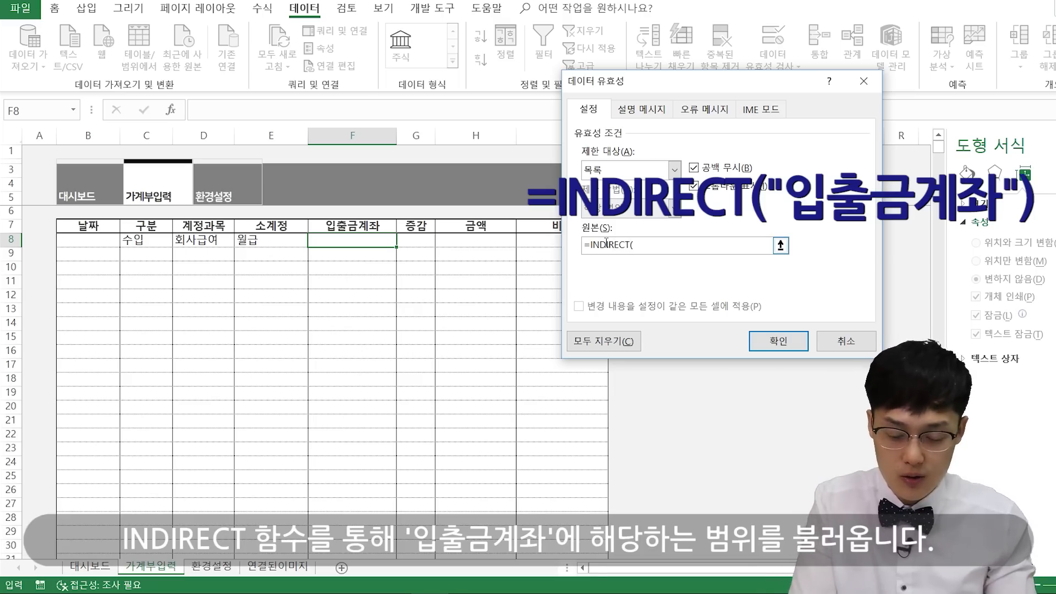
pyautogui.write('("입출금계')
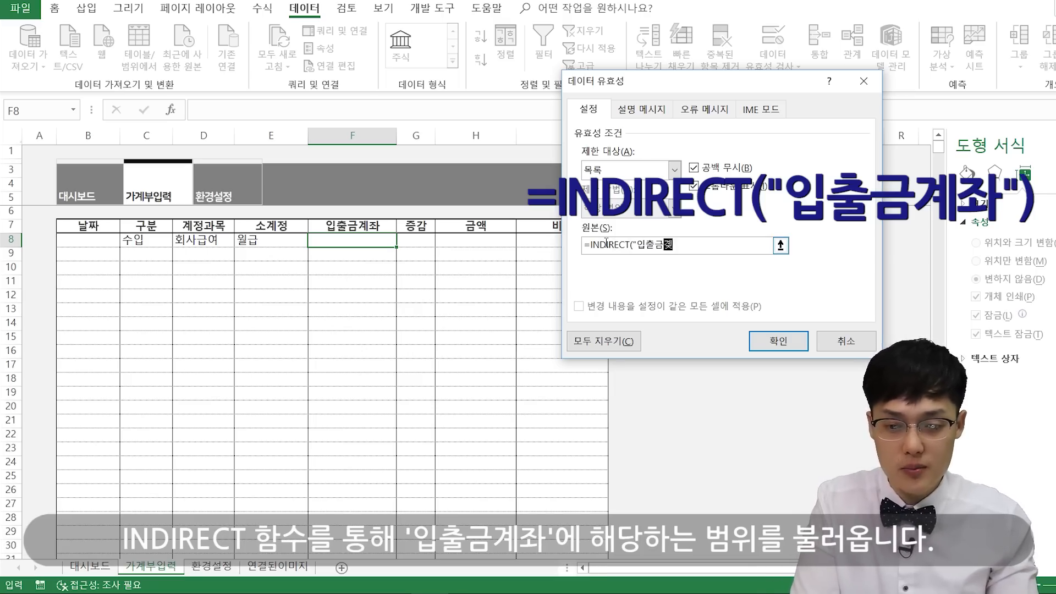
pyautogui.write('좌"')
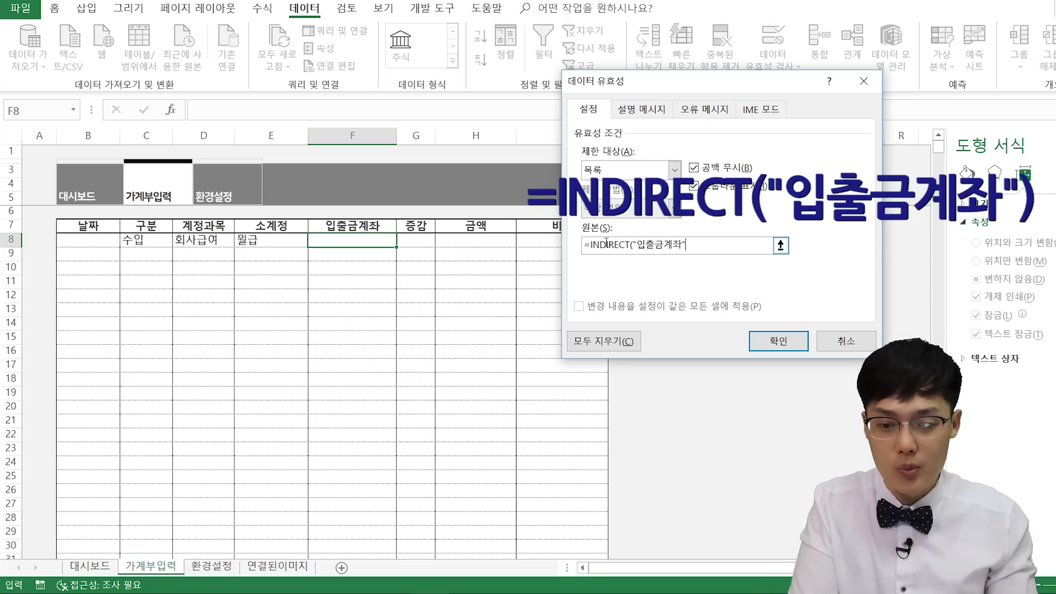
pyautogui.press('Return')
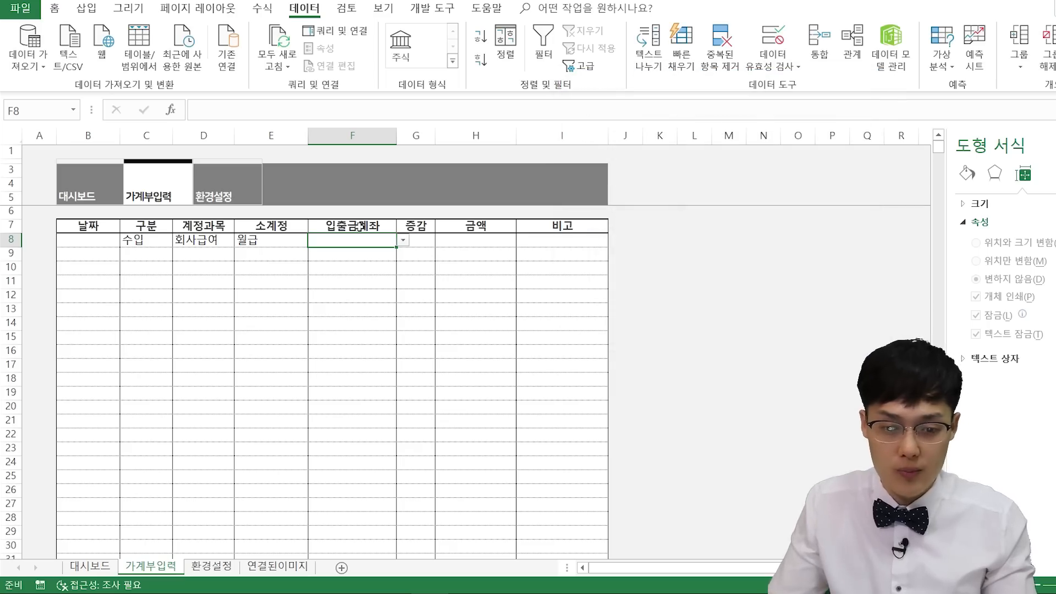
# - Choose 국민은행-생활비통장 from the drop-down list in F8
pyautogui.click(403, 240)
pyautogui.click(385, 252)
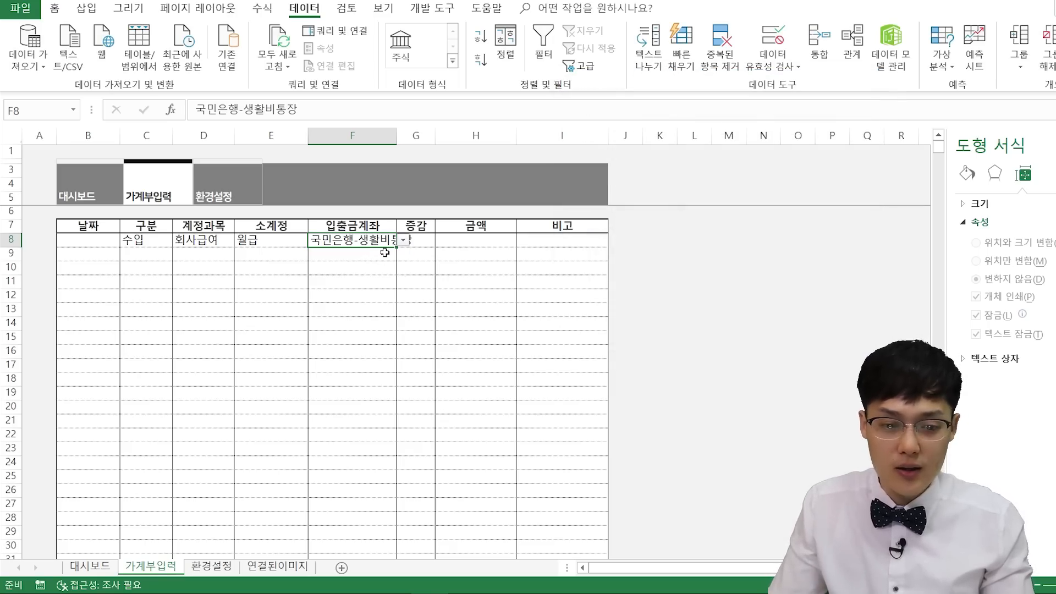
pyautogui.click(389, 253)
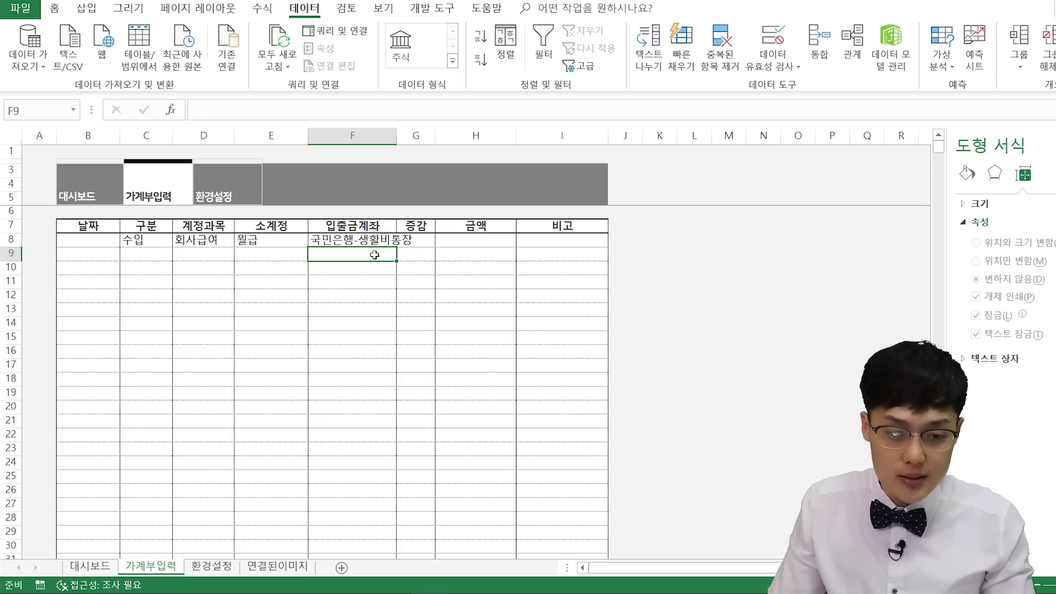
# - Extend the 입출금계좌 list validation to the whole range F8:F10000
pyautogui.click(378, 239)
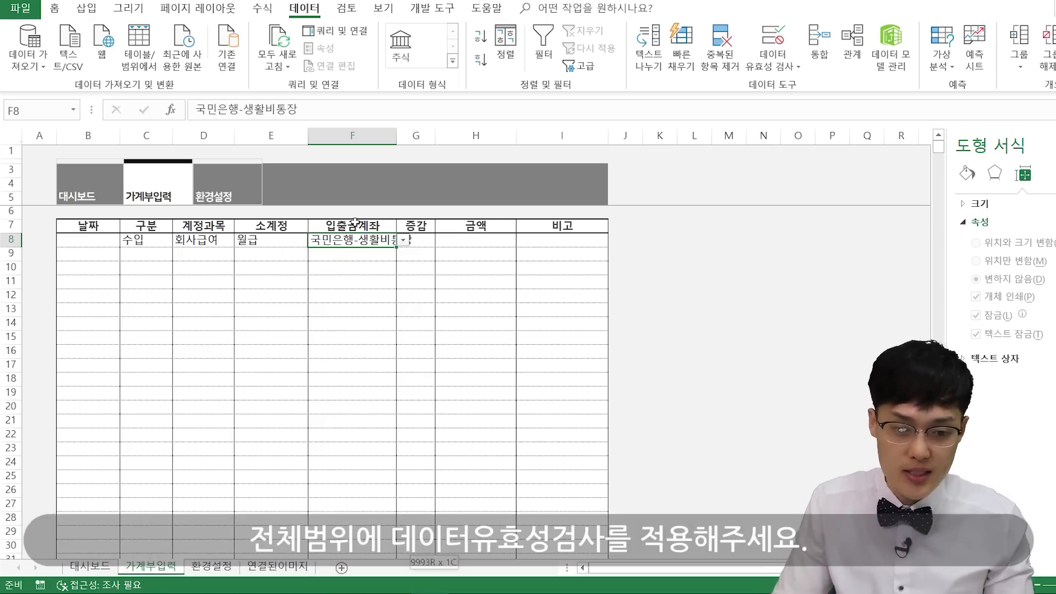
pyautogui.hotkey('ctrl', 'shift', 'Down')
pyautogui.click(773, 63)
pyautogui.click(793, 84)
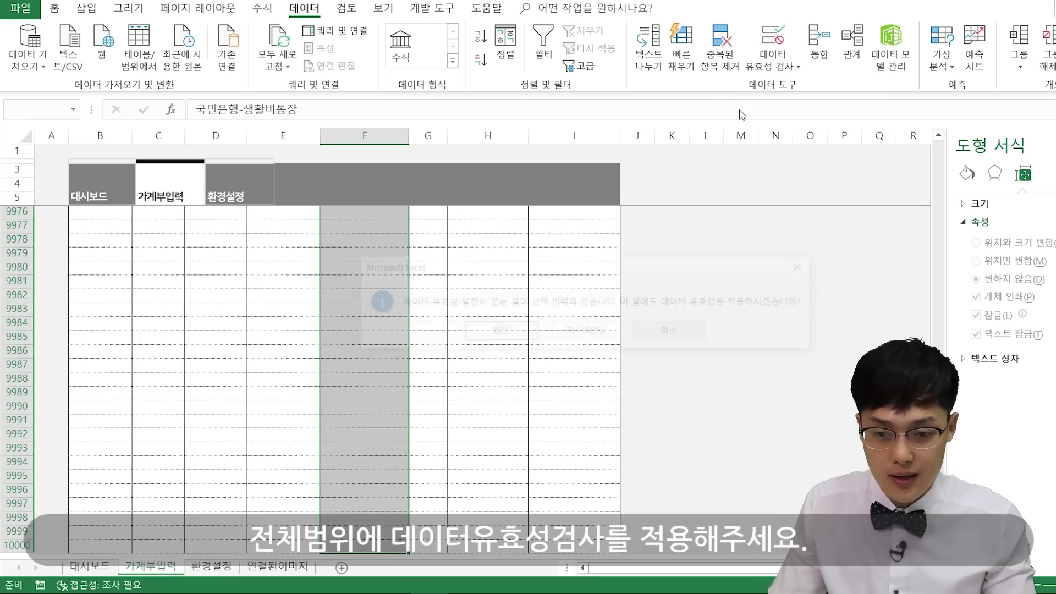
pyautogui.click(502, 335)
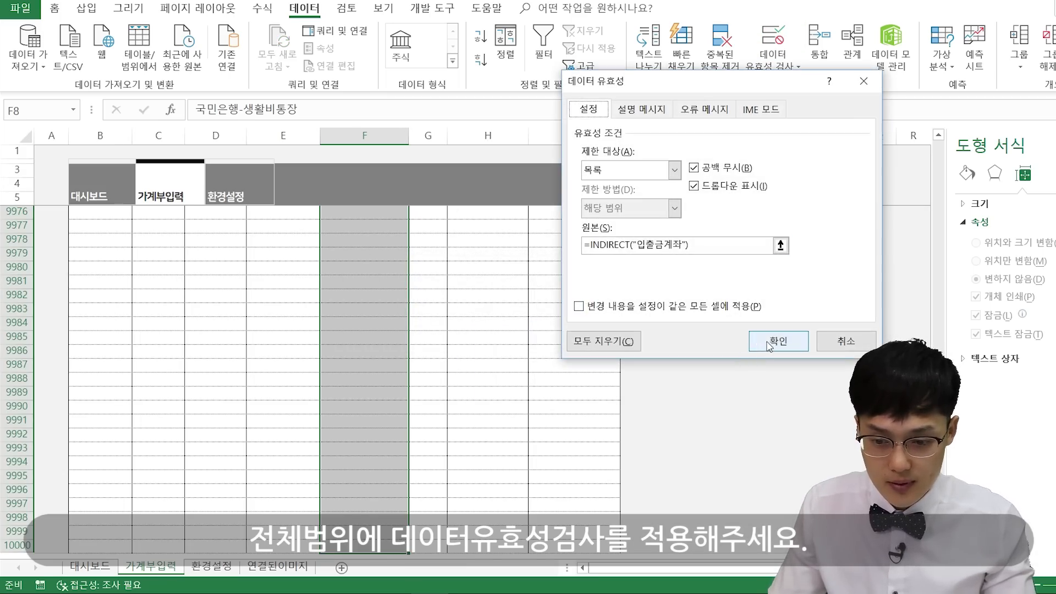
pyautogui.click(777, 338)
pyautogui.click(366, 296)
pyautogui.hotkey('ctrl', 'Up')
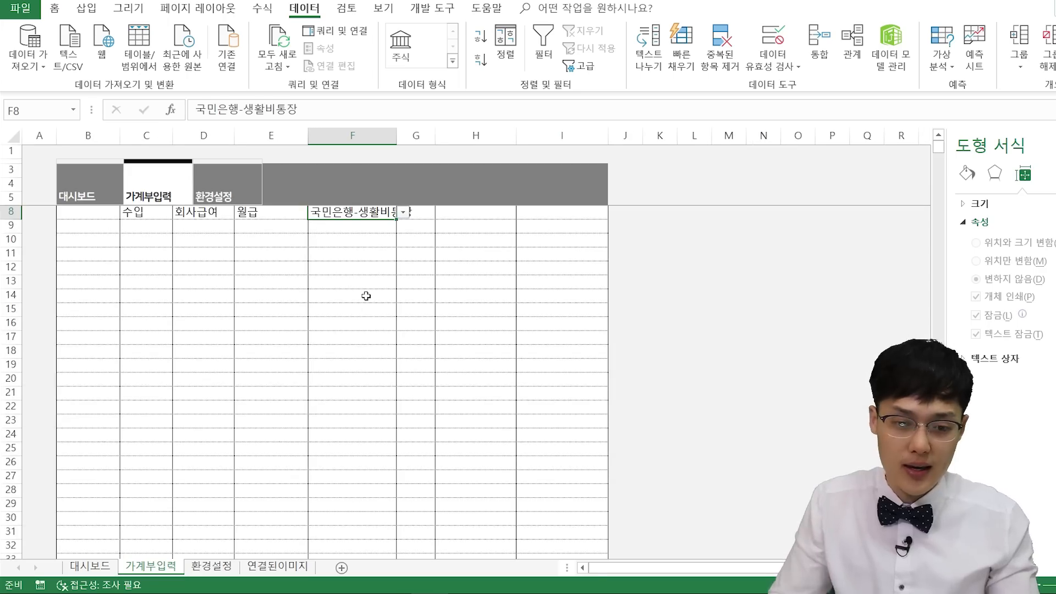
# - Test the drop-down list in F9 by choosing 국민은행-생활비통장, and clear the cell again
pyautogui.click(382, 255)
pyautogui.click(403, 254)
pyautogui.click(352, 266)
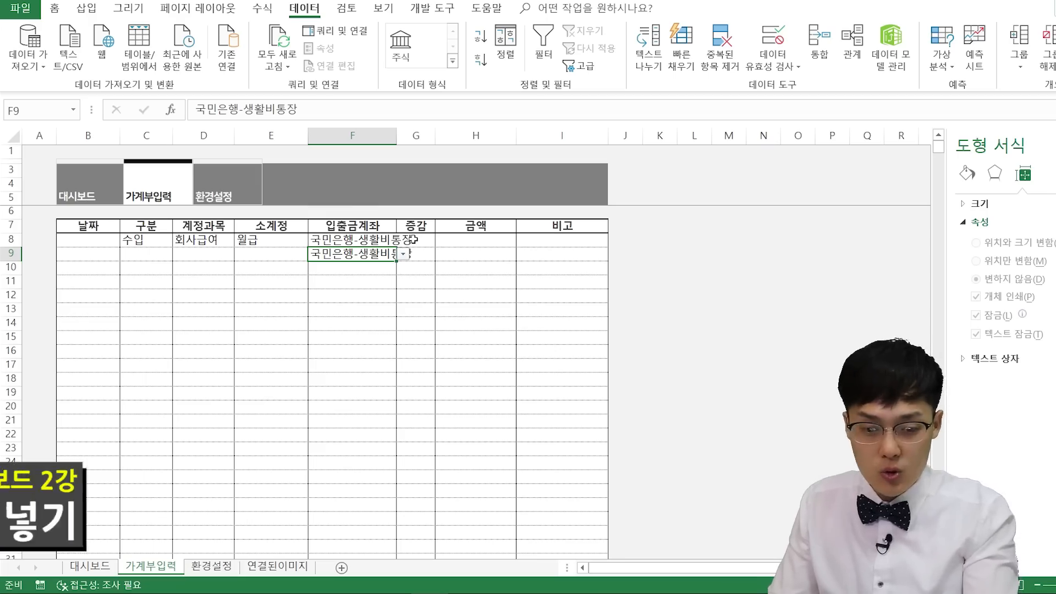
pyautogui.press('Delete')
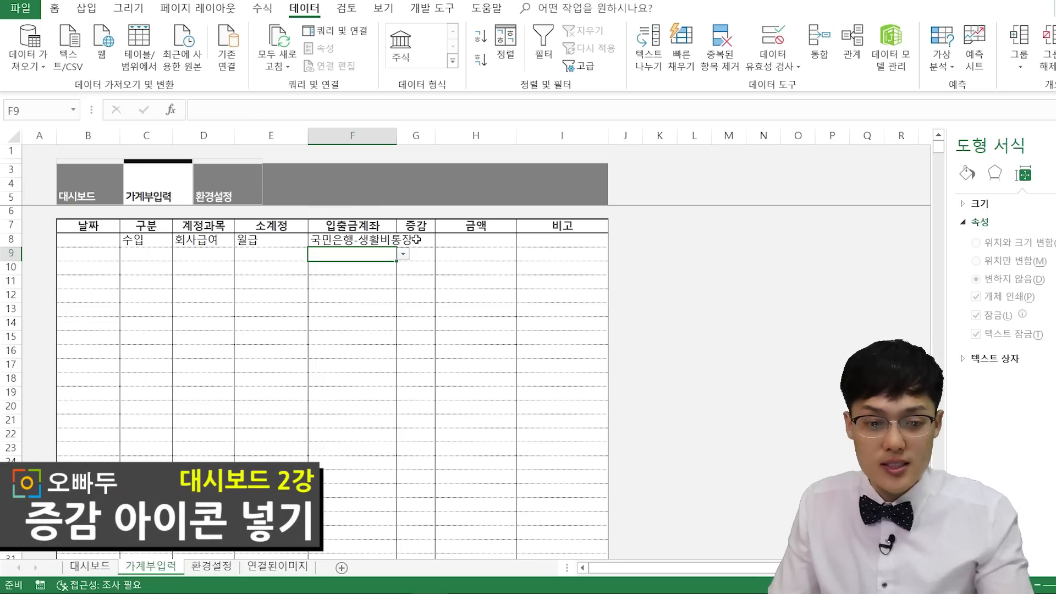
pyautogui.click(416, 240)
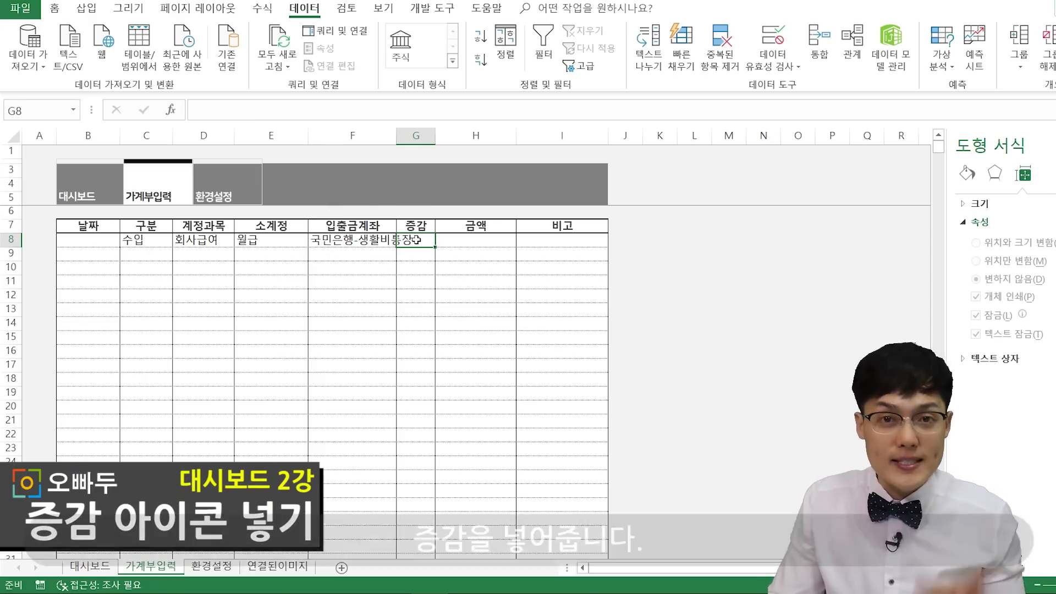
pyautogui.click(147, 244)
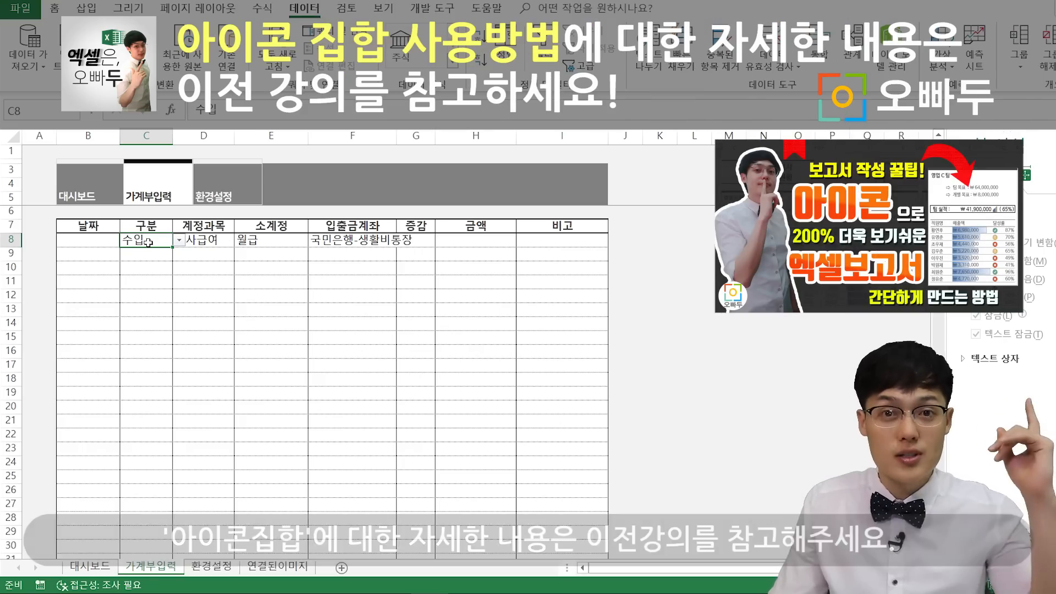
pyautogui.click(149, 242)
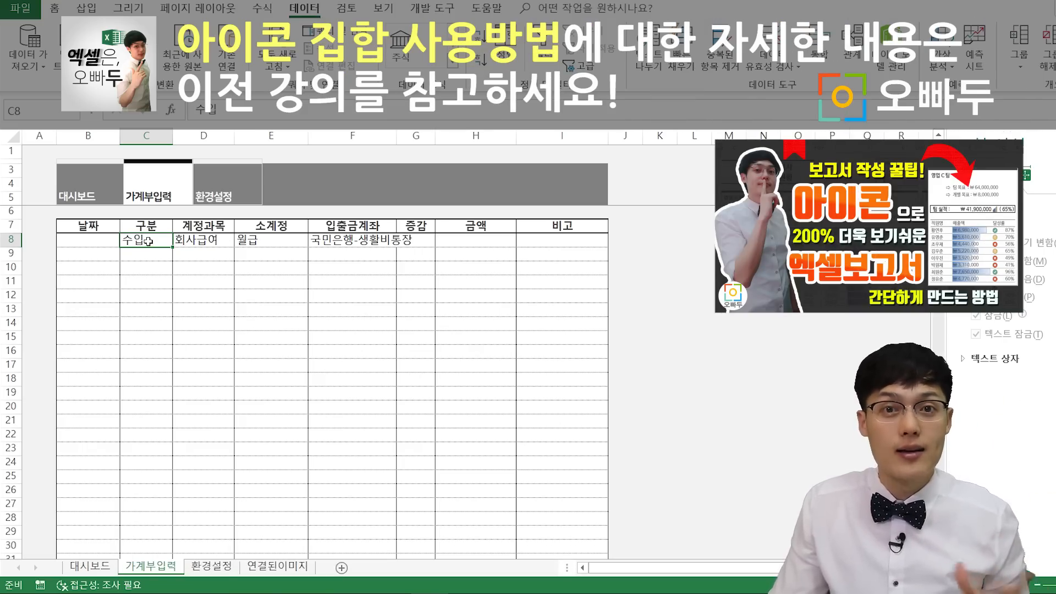
# - Enter =IF(C8="수입",1,IF(C8="지출",-1,IF(C8="이동",0,""))) in the 증감 cell G8
pyautogui.click(406, 240)
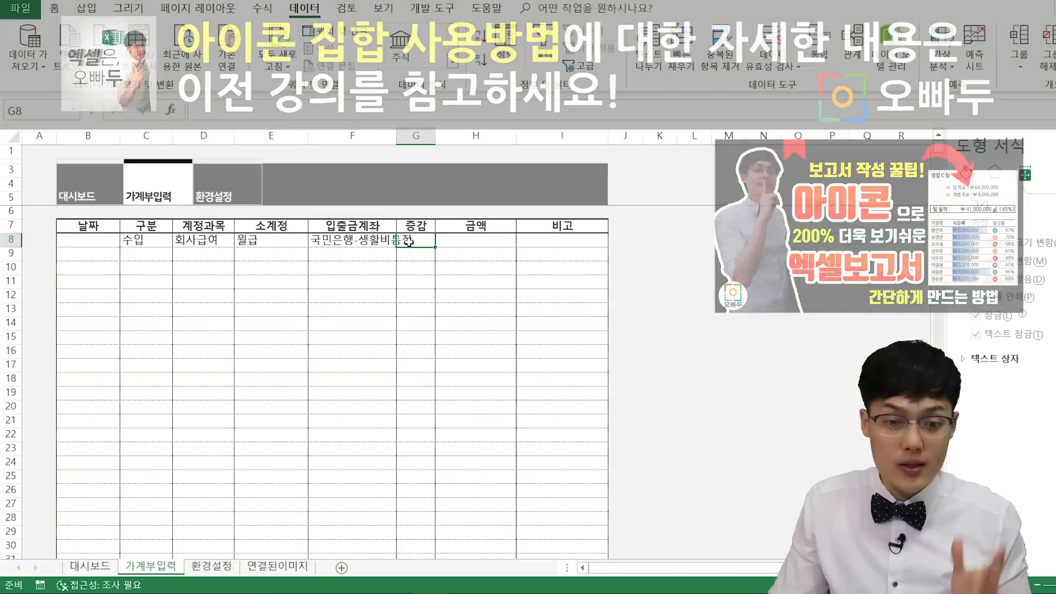
pyautogui.write('=IF(')
pyautogui.click(156, 240)
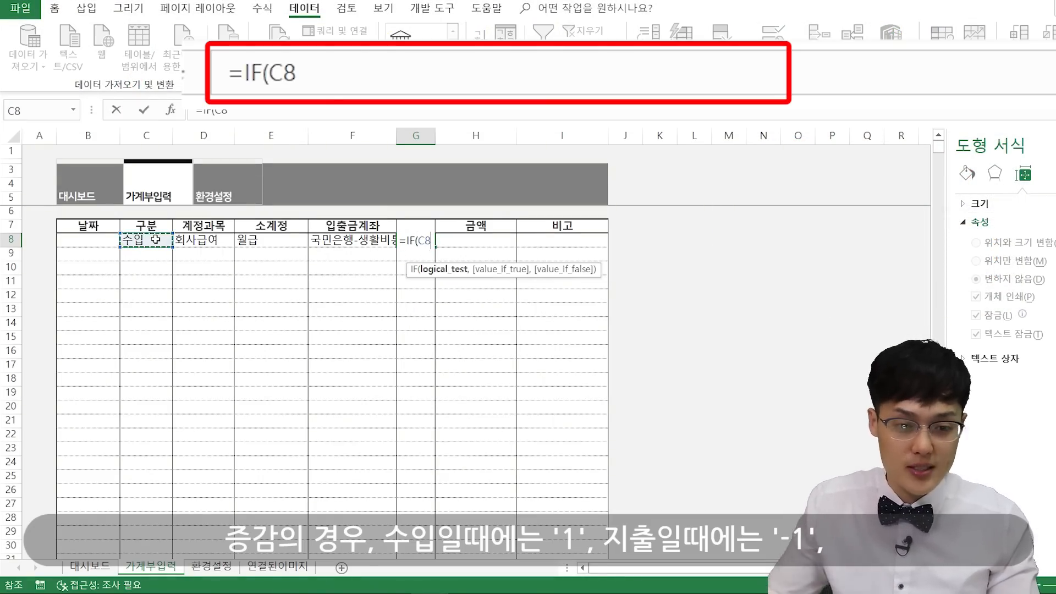
pyautogui.write('="수입",1,IF(')
pyautogui.click(155, 239)
pyautogui.write('="지출",-1')
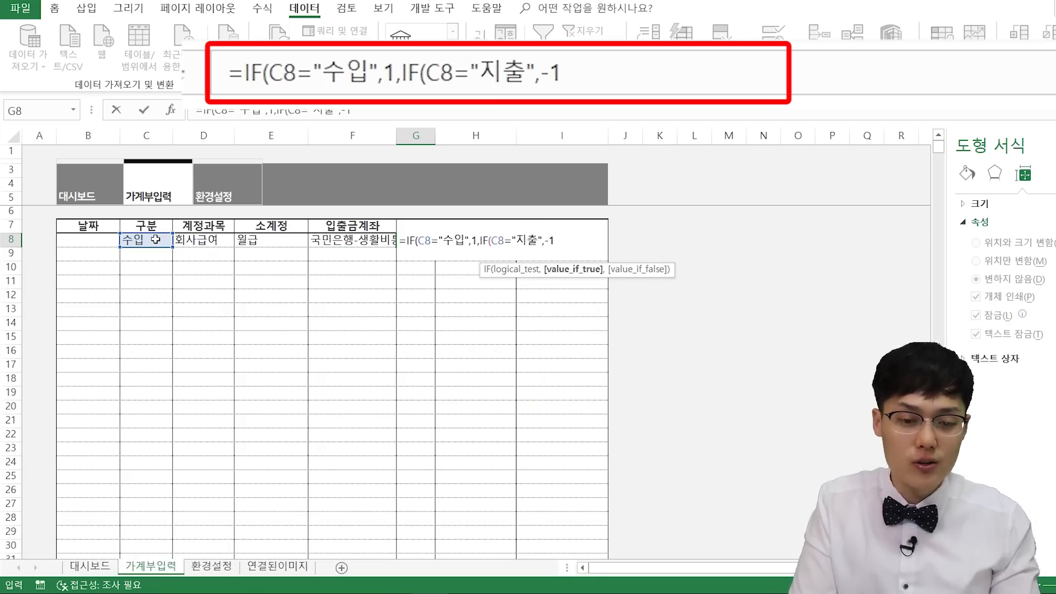
pyautogui.write(',IF(')
pyautogui.click(156, 240)
pyautogui.write('="이동",')
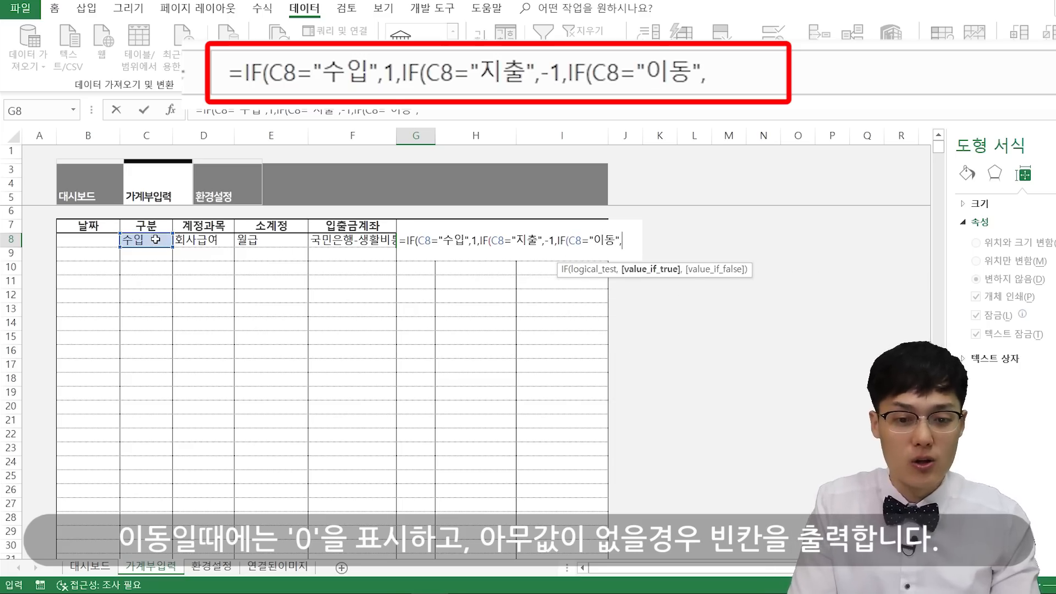
pyautogui.write('0,"")))')
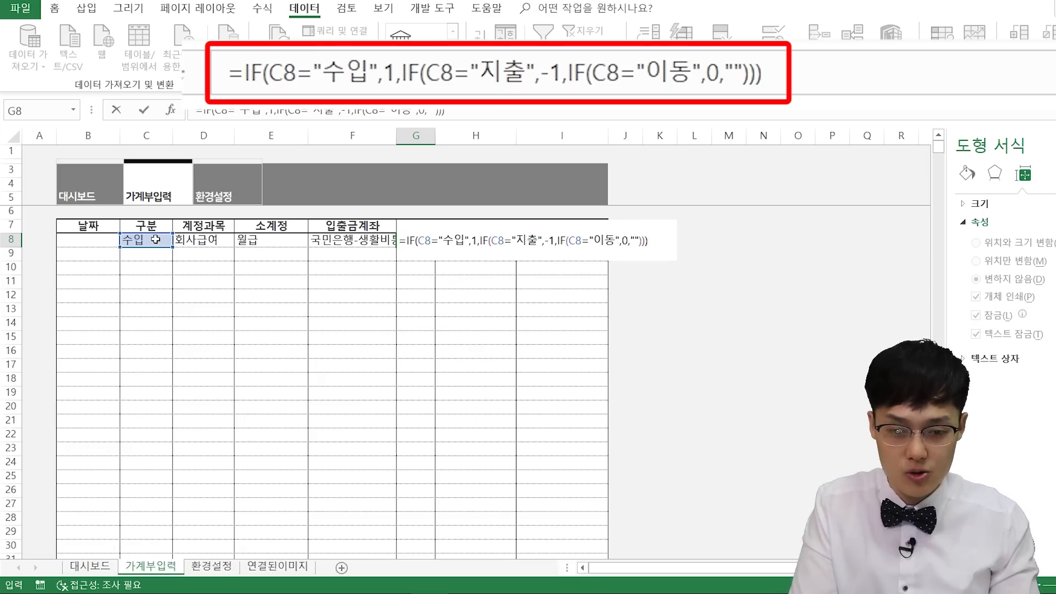
pyautogui.press('Return')
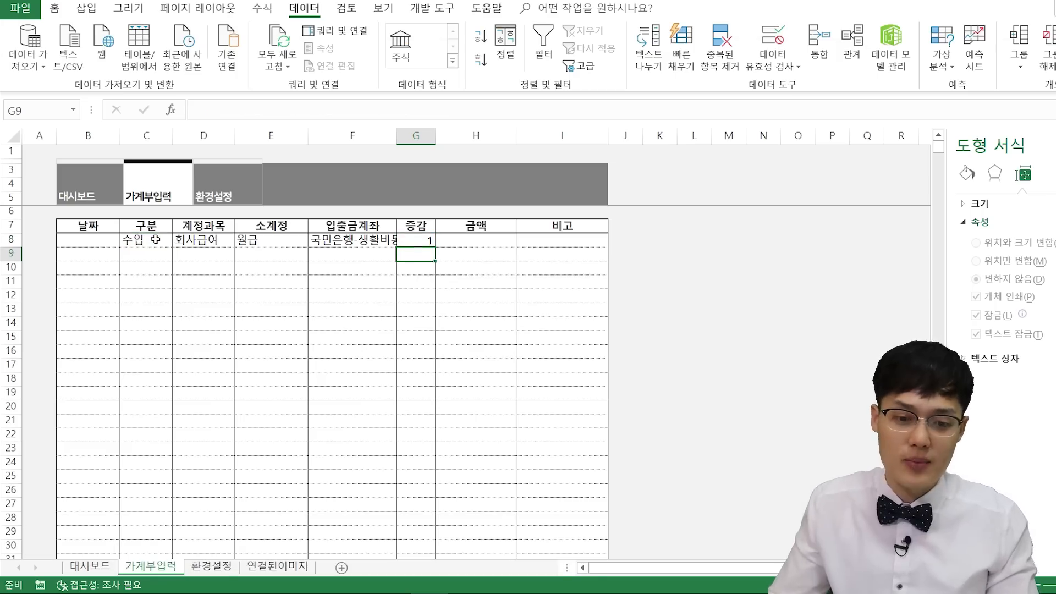
# - Copy the G8 formula to the 증감 cells down to G10000, pasting only the 수식
pyautogui.click(419, 240)
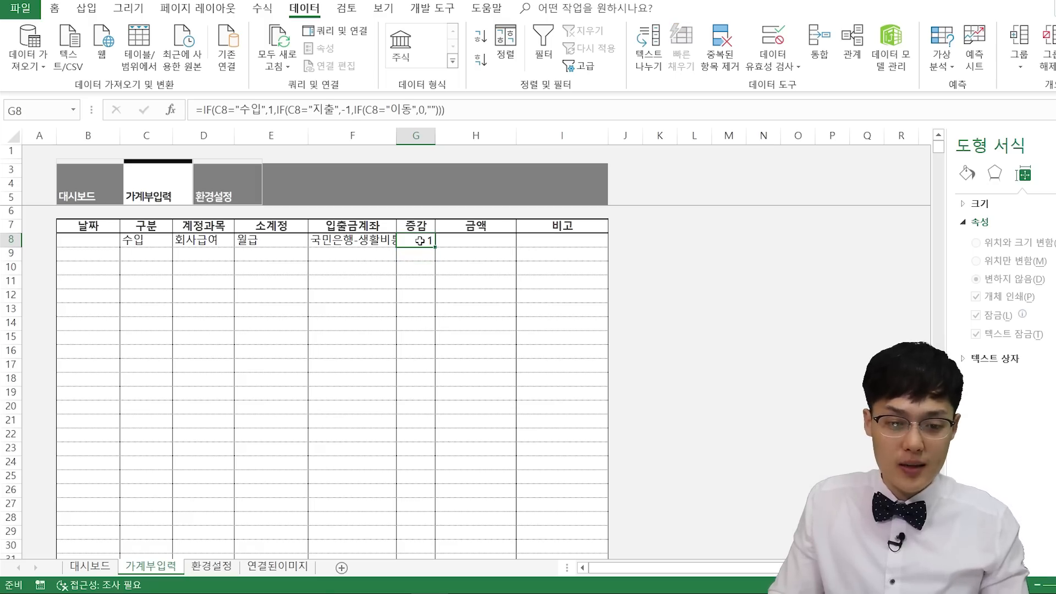
pyautogui.hotkey('ctrl', 'c')
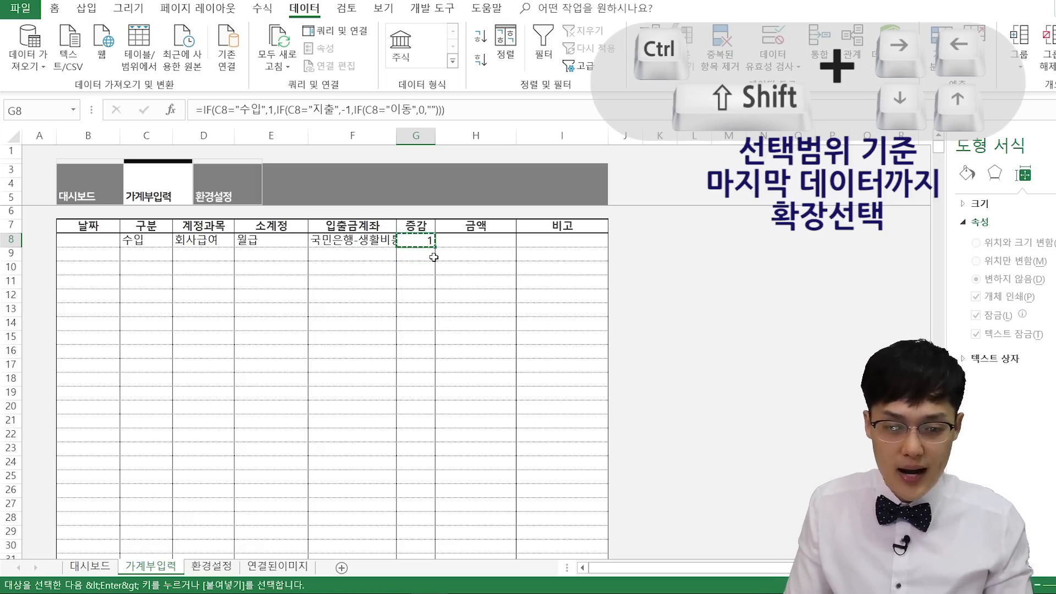
pyautogui.hotkey('ctrl', 'shift', 'Down')
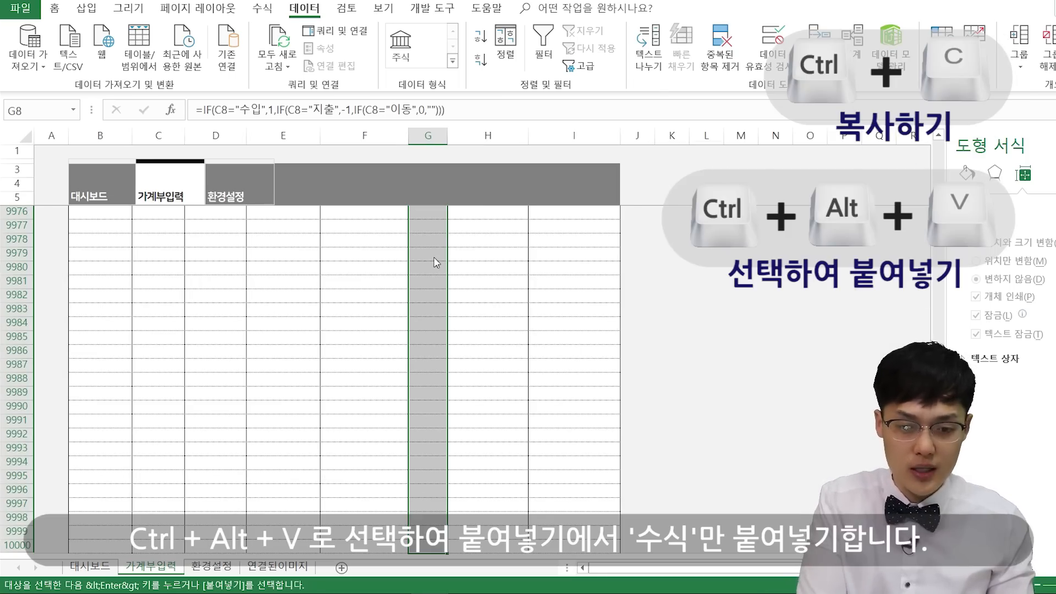
pyautogui.hotkey('ctrl', 'alt', 'v')
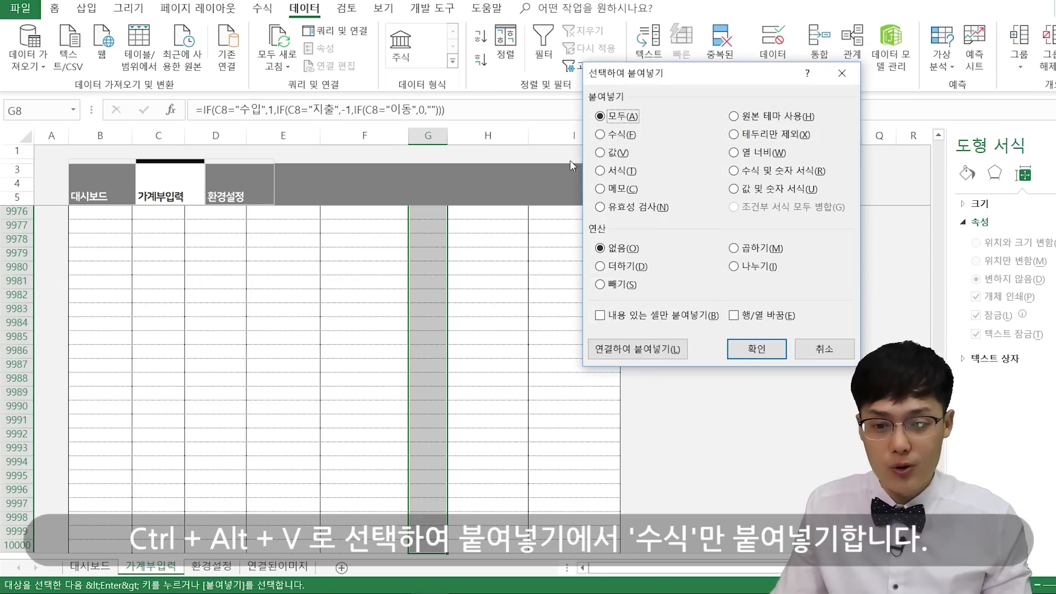
pyautogui.click(625, 139)
pyautogui.click(756, 348)
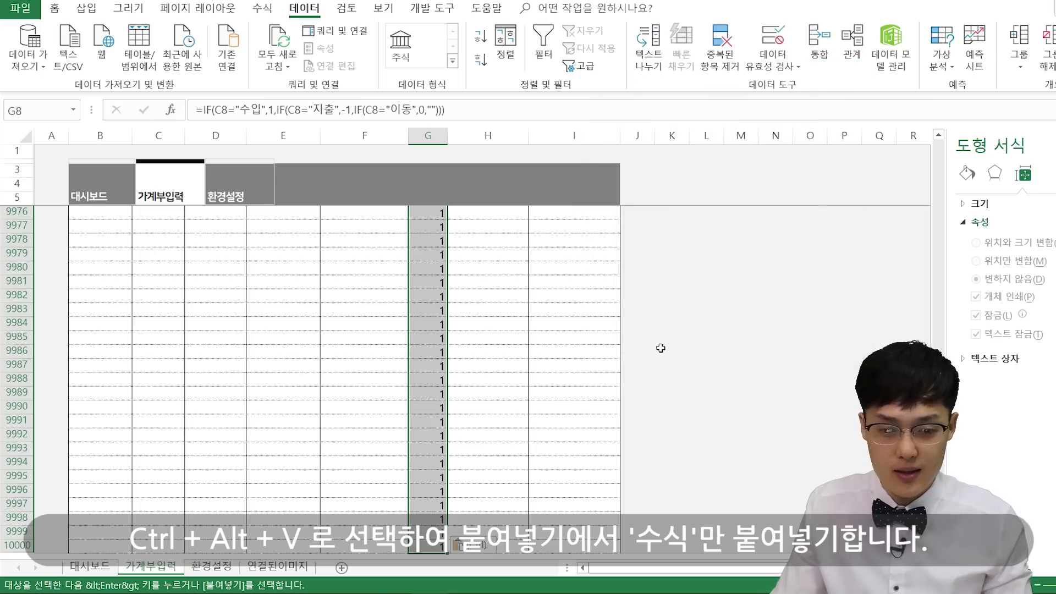
pyautogui.click(438, 328)
pyautogui.hotkey('ctrl', 'Up')
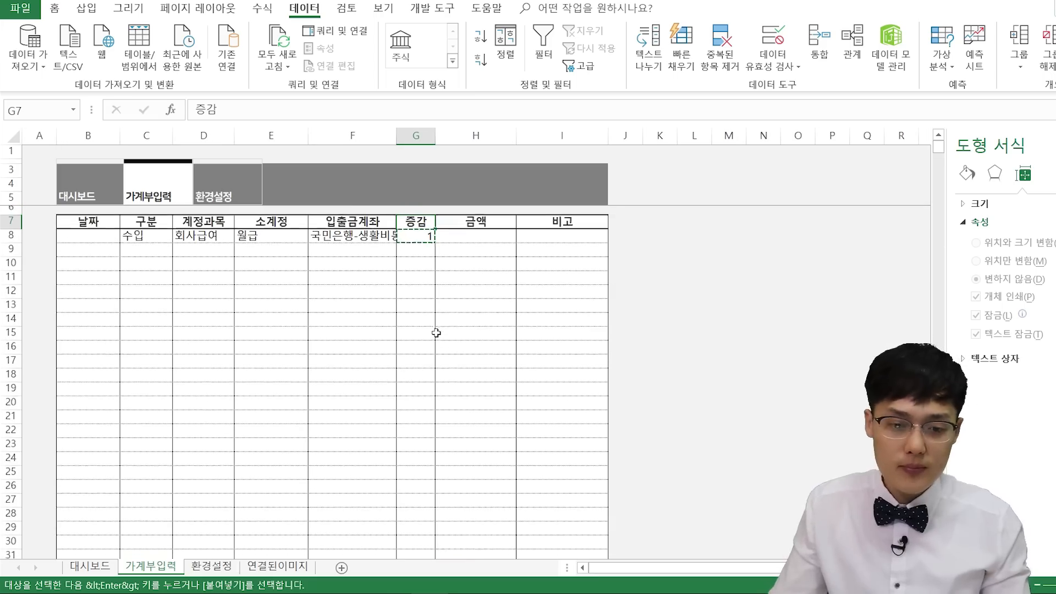
# - Start a custom icon-set conditional formatting rule for the 증감 range G8:G10000
pyautogui.click(419, 239)
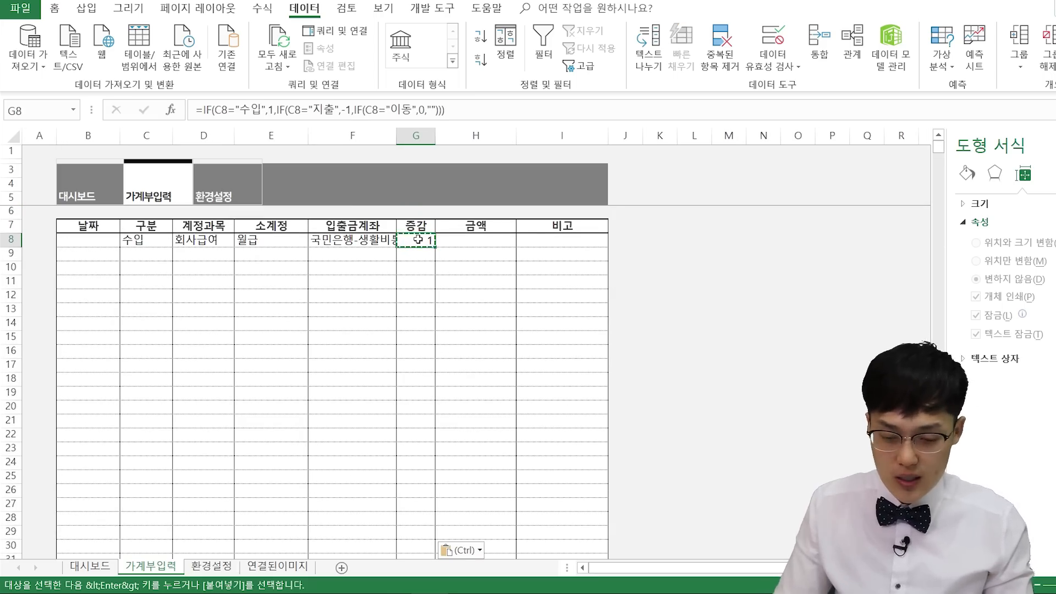
pyautogui.hotkey('ctrl', 'shift', 'Down')
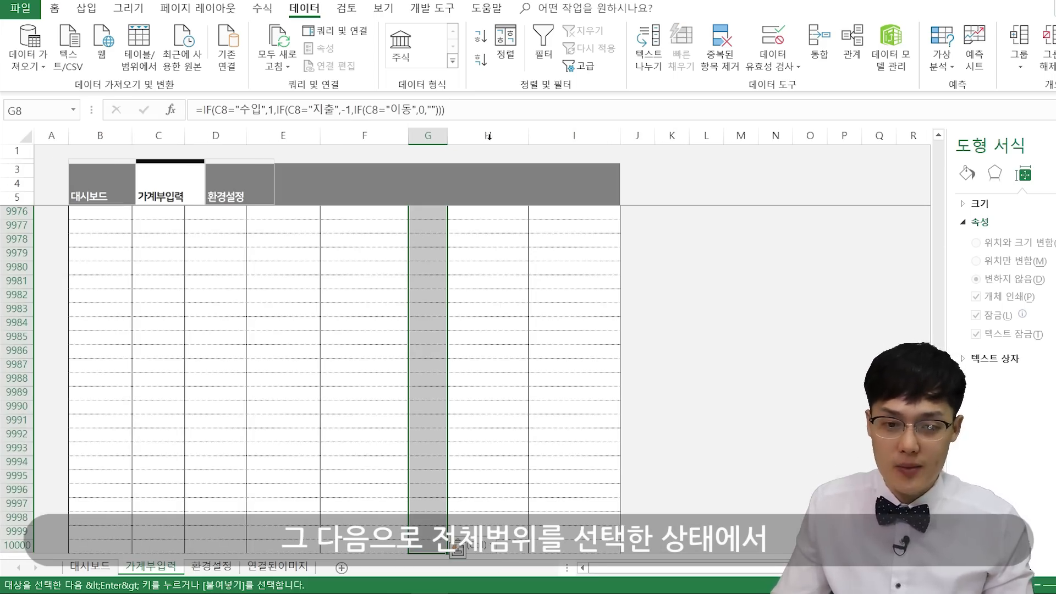
pyautogui.click(57, 9)
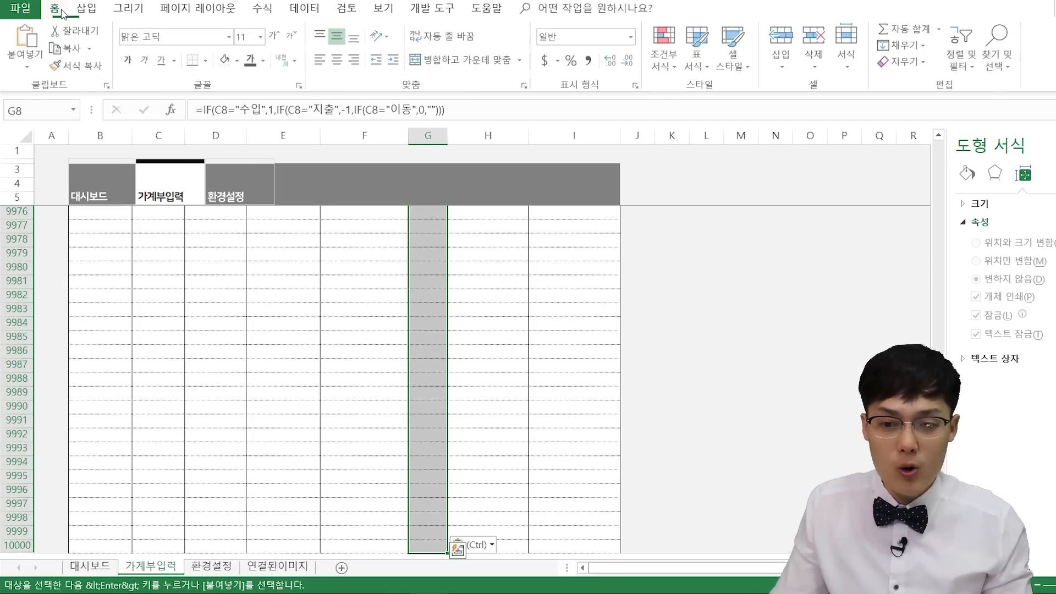
pyautogui.click(666, 60)
pyautogui.moveTo(716, 224)
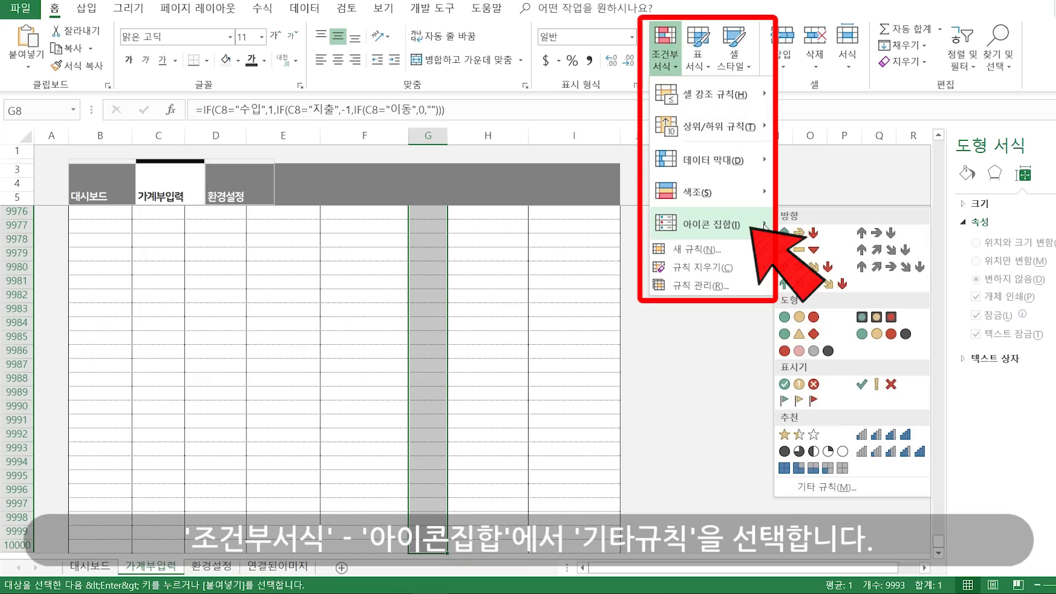
pyautogui.click(821, 492)
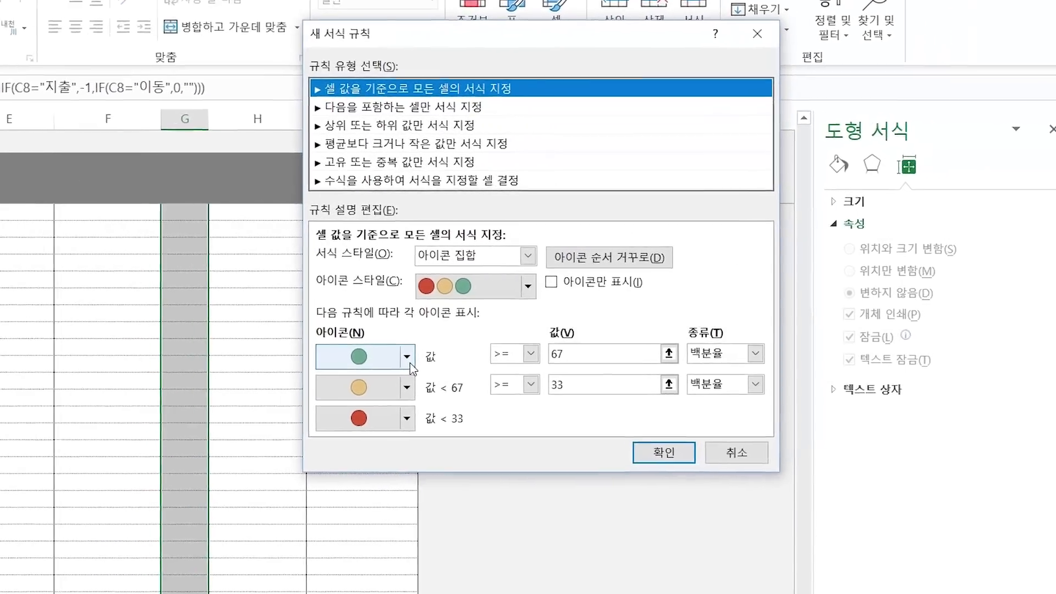
# - Choose a green up arrow, a yellow dash and a red down arrow as the rule's three icons
pyautogui.click(410, 361)
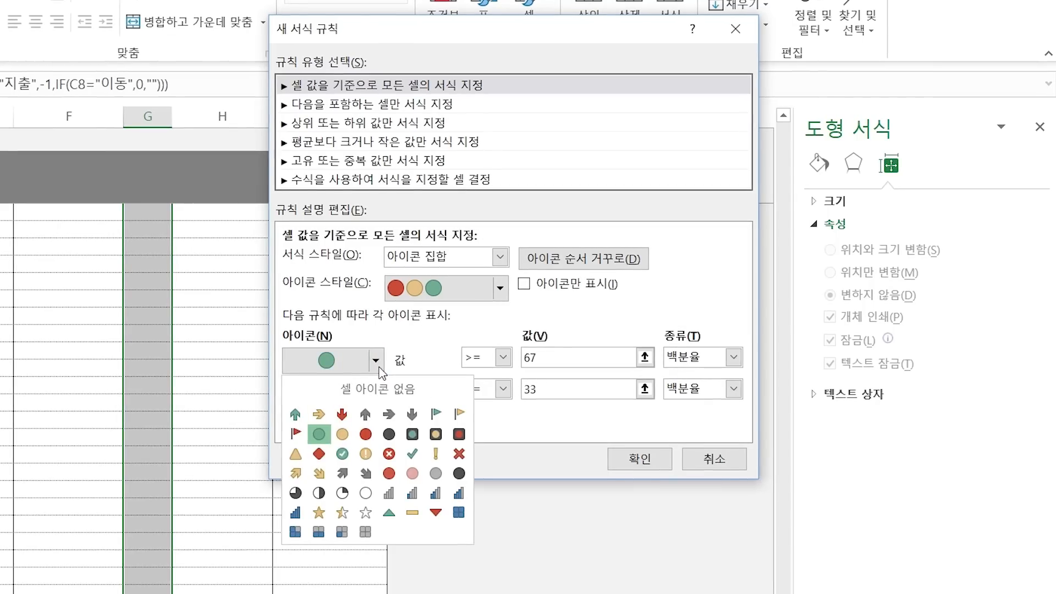
pyautogui.click(302, 426)
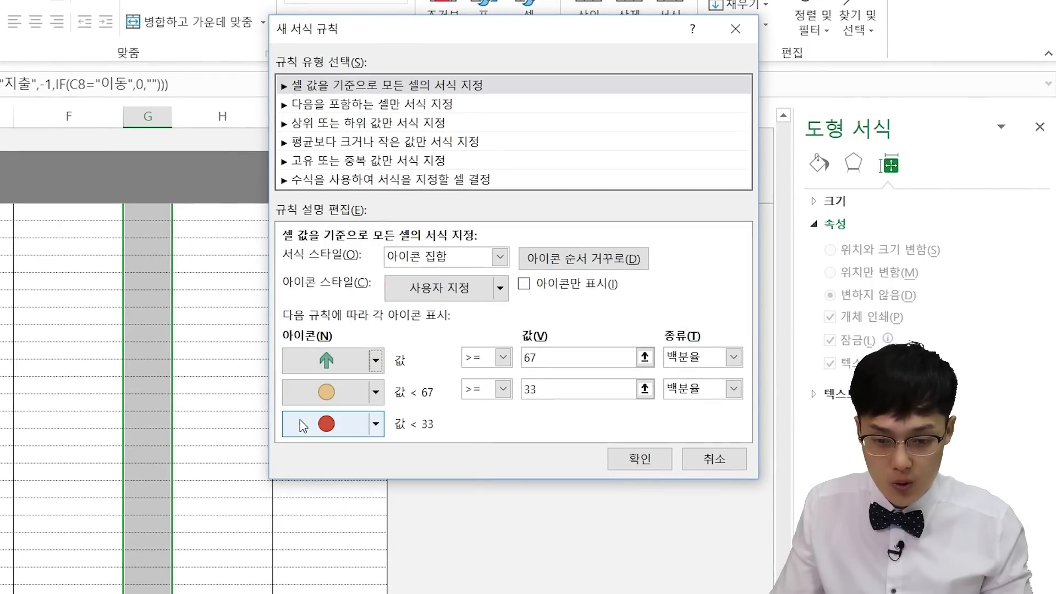
pyautogui.click(376, 392)
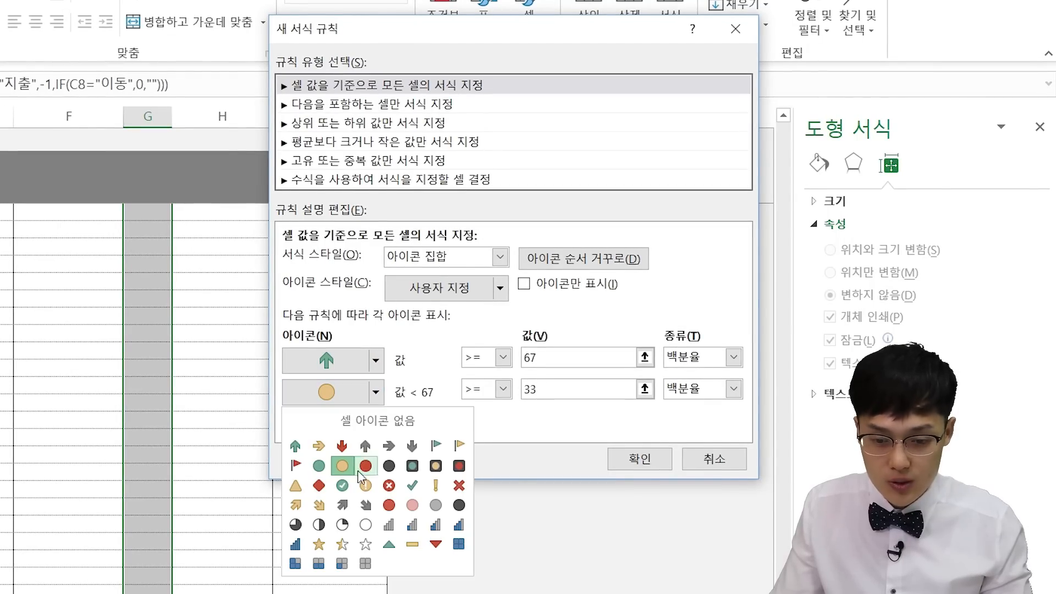
pyautogui.click(413, 544)
pyautogui.click(376, 424)
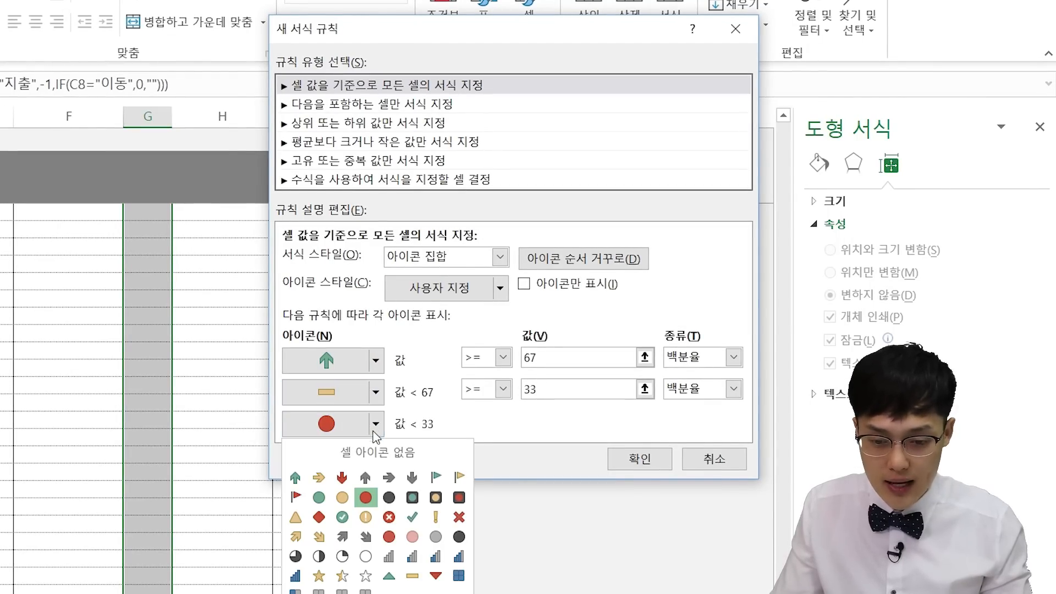
pyautogui.click(342, 478)
# - Set both icon thresholds to the 숫자 type with values >= 1 and >= 0, and apply the rule
pyautogui.click(712, 359)
pyautogui.click(691, 393)
pyautogui.click(695, 358)
pyautogui.click(690, 377)
pyautogui.click(695, 389)
pyautogui.click(694, 410)
pyautogui.moveTo(561, 359); pyautogui.dragTo(468, 346)
pyautogui.write('1')
pyautogui.moveTo(545, 389); pyautogui.dragTo(522, 391)
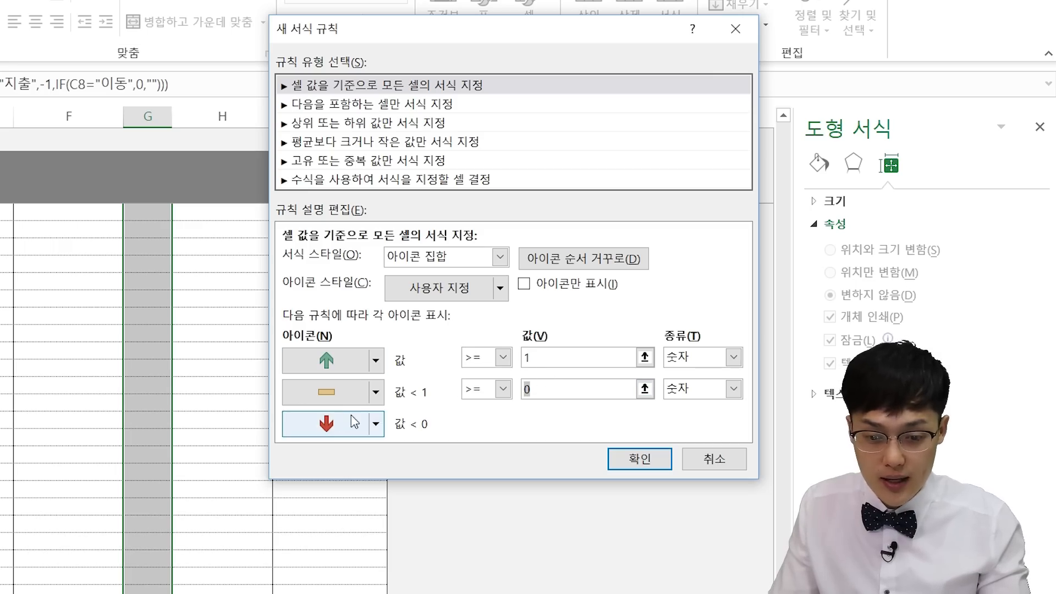
pyautogui.click(639, 458)
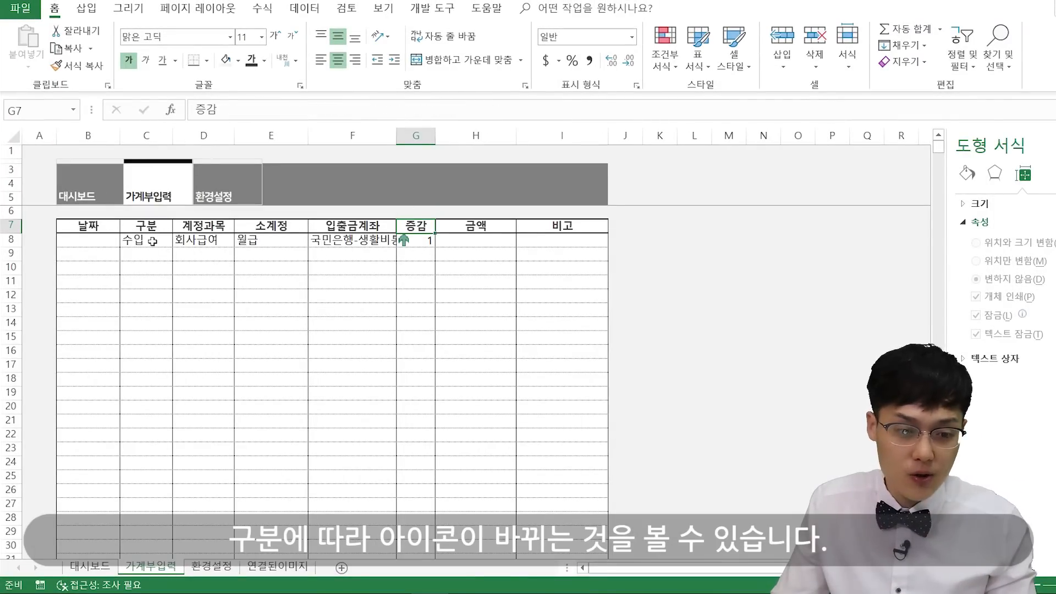
# - Test the 증감 icon in G8 by switching the 구분 in C8 to 지출 and 이동
pyautogui.click(153, 241)
pyautogui.click(179, 241)
pyautogui.click(166, 267)
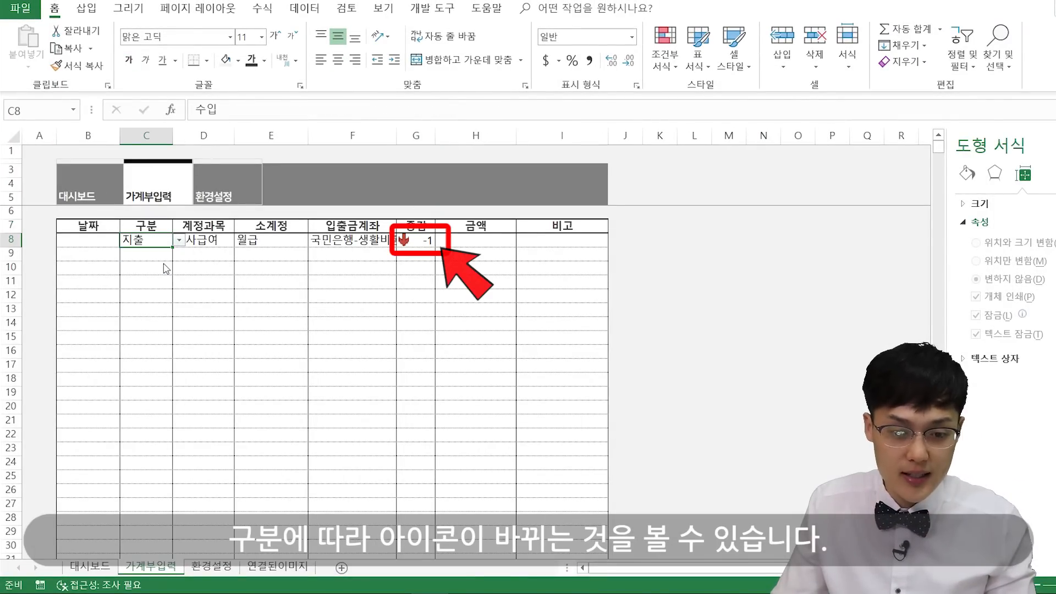
pyautogui.click(179, 240)
pyautogui.click(140, 279)
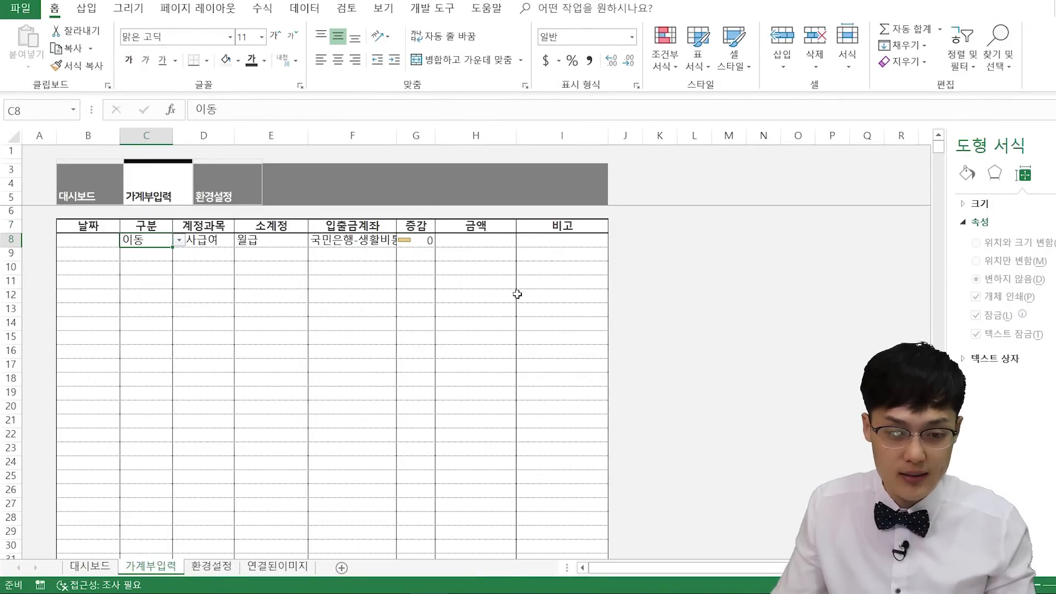
# - Edit the icon-set rule on G8:G10000 to enable 아이콘만 표시 so the numbers are hidden
pyautogui.click(421, 239)
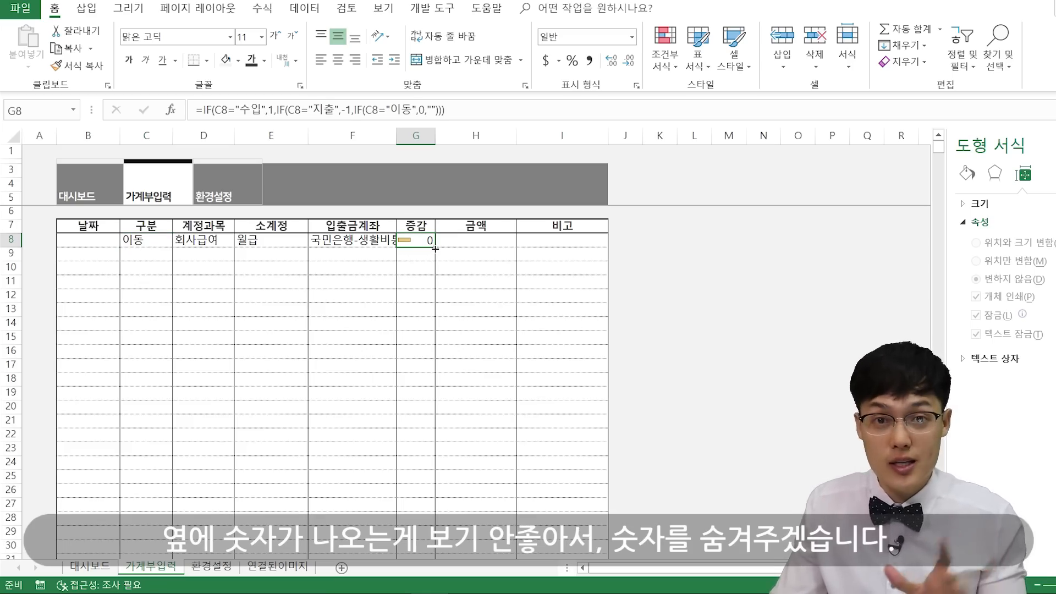
pyautogui.hotkey('ctrl', 'shift', 'Down')
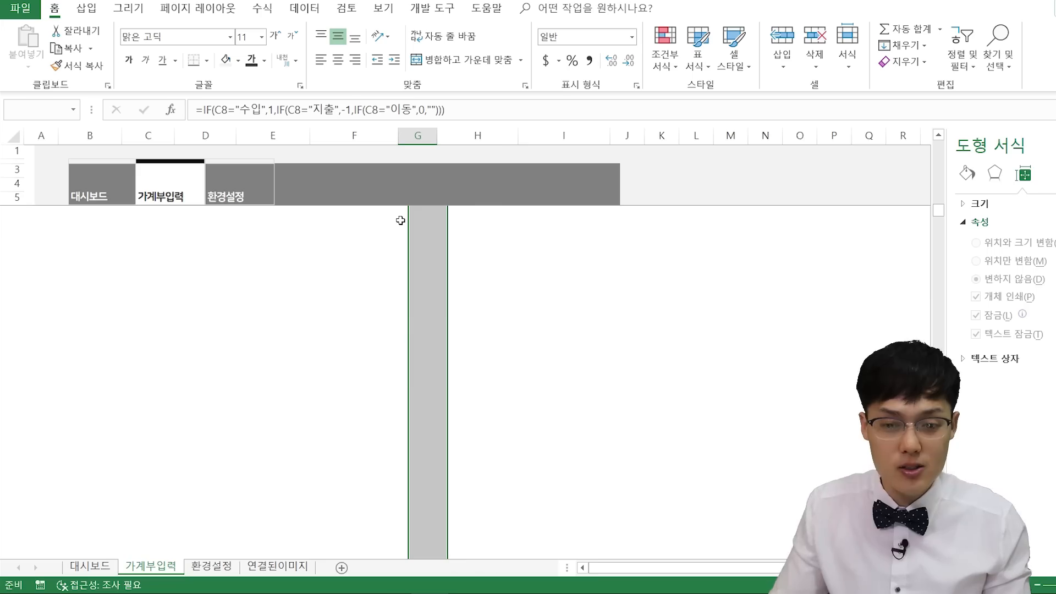
pyautogui.click(666, 62)
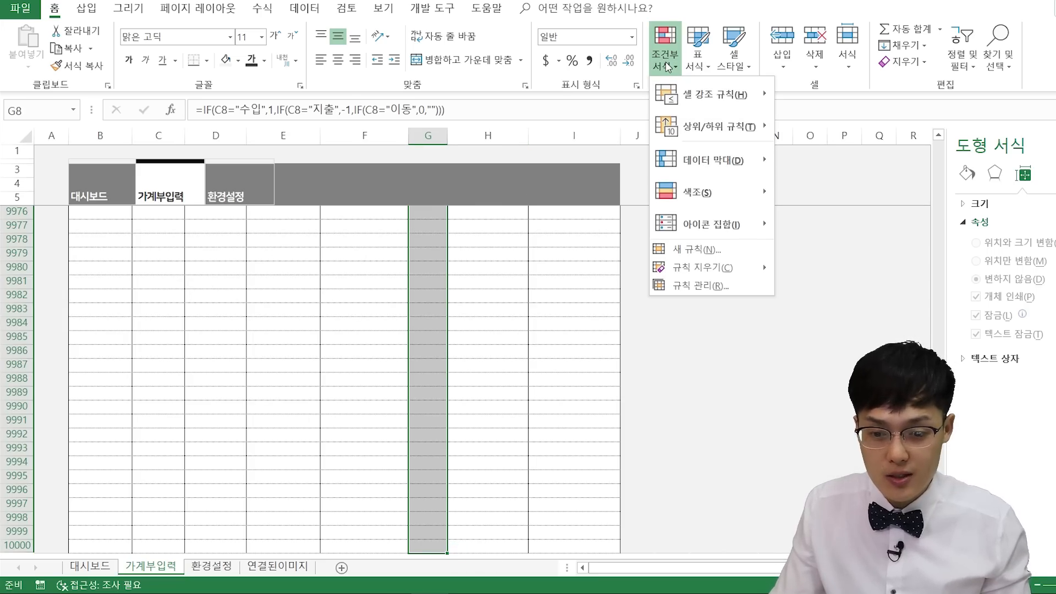
pyautogui.click(704, 286)
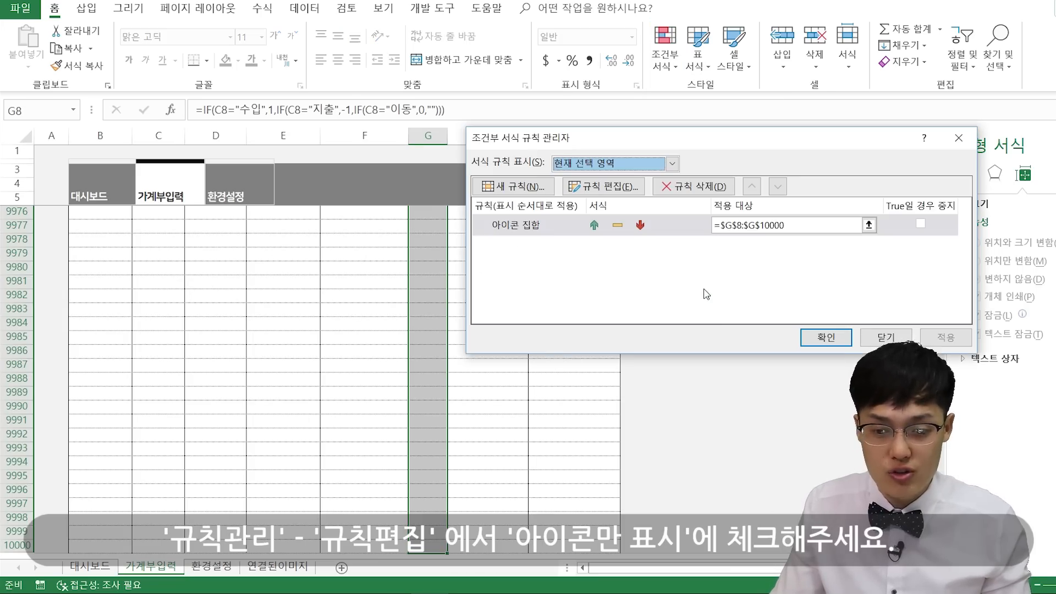
pyautogui.click(585, 228)
pyautogui.click(603, 188)
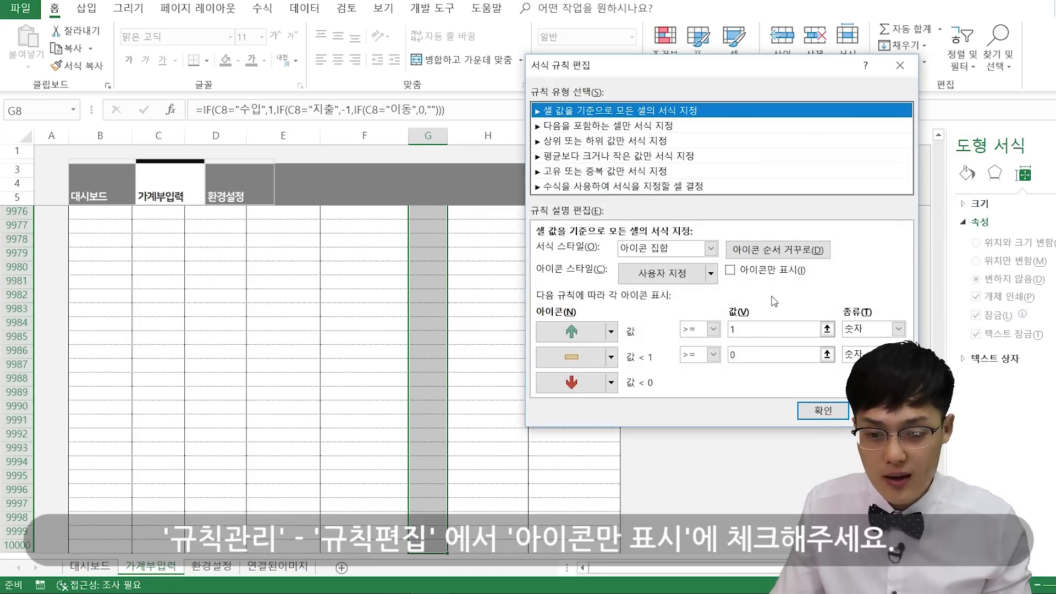
pyautogui.click(736, 272)
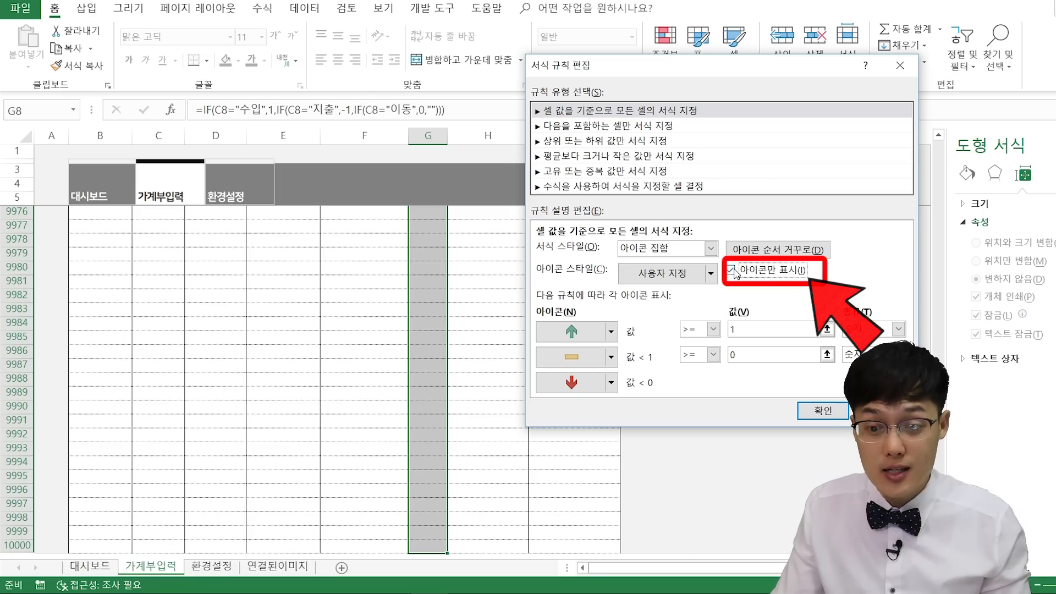
pyautogui.click(823, 410)
pyautogui.click(826, 337)
# - Check the icon-only display in G8 by switching the 구분 in C8 through 수입, 지출 and 이동
pyautogui.click(404, 290)
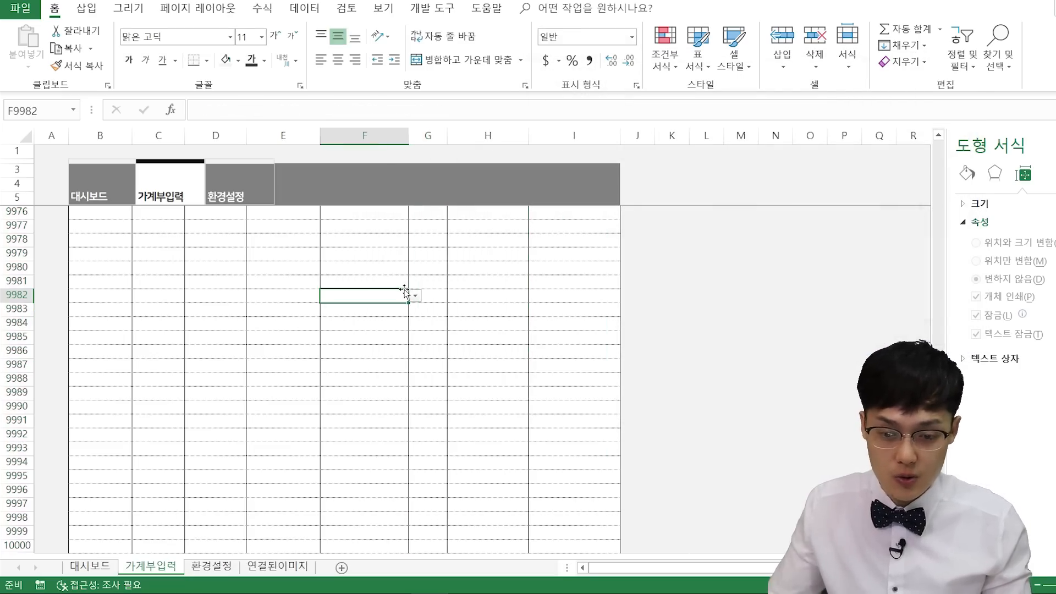
pyautogui.hotkey('ctrl', 'Up')
pyautogui.click(419, 239)
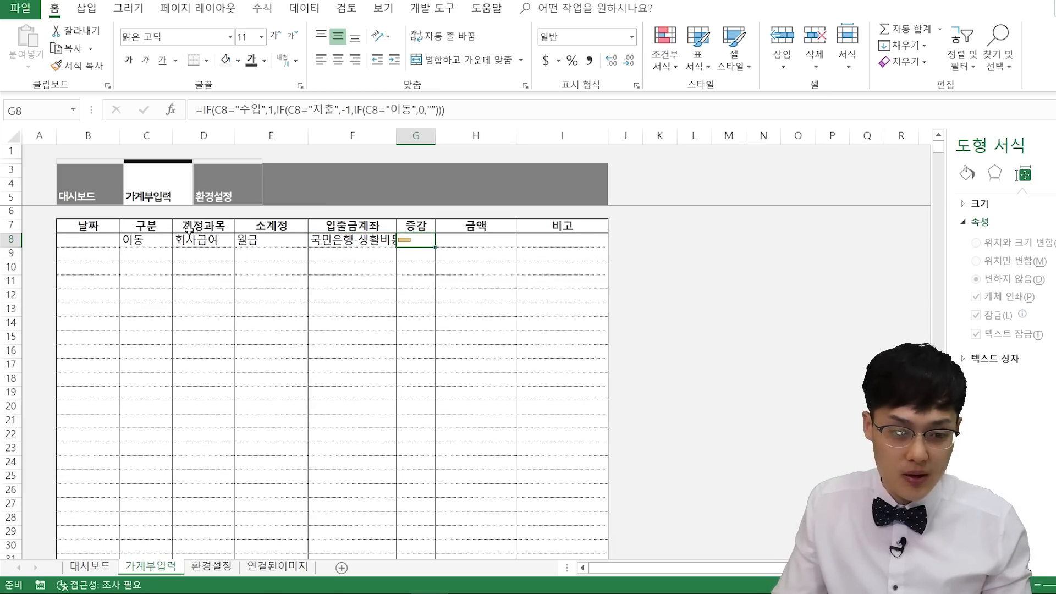
pyautogui.click(145, 241)
pyautogui.click(179, 240)
pyautogui.click(173, 254)
pyautogui.click(178, 240)
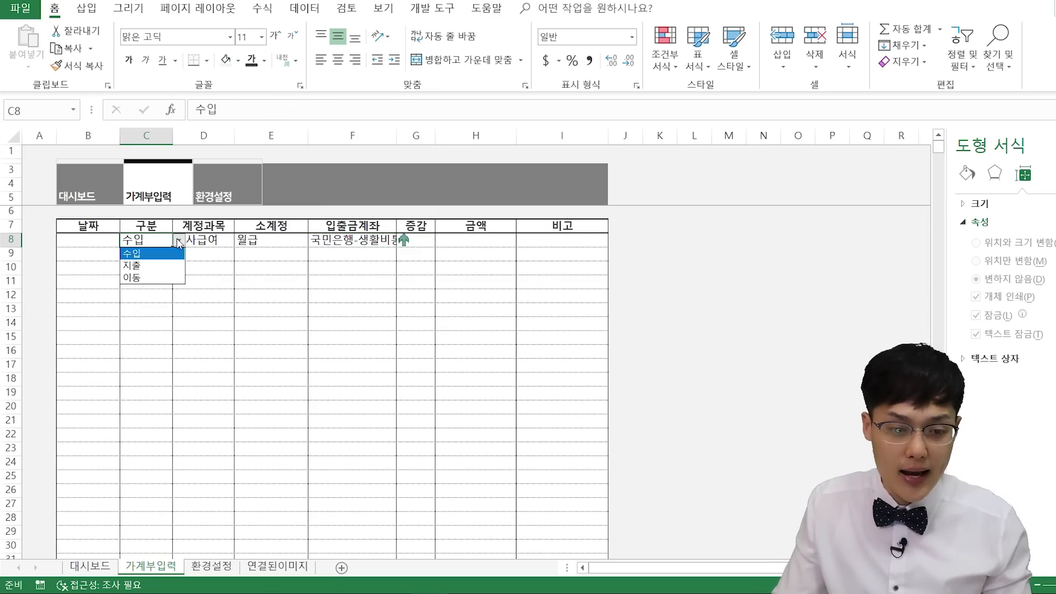
pyautogui.click(169, 266)
pyautogui.click(179, 241)
pyautogui.click(151, 277)
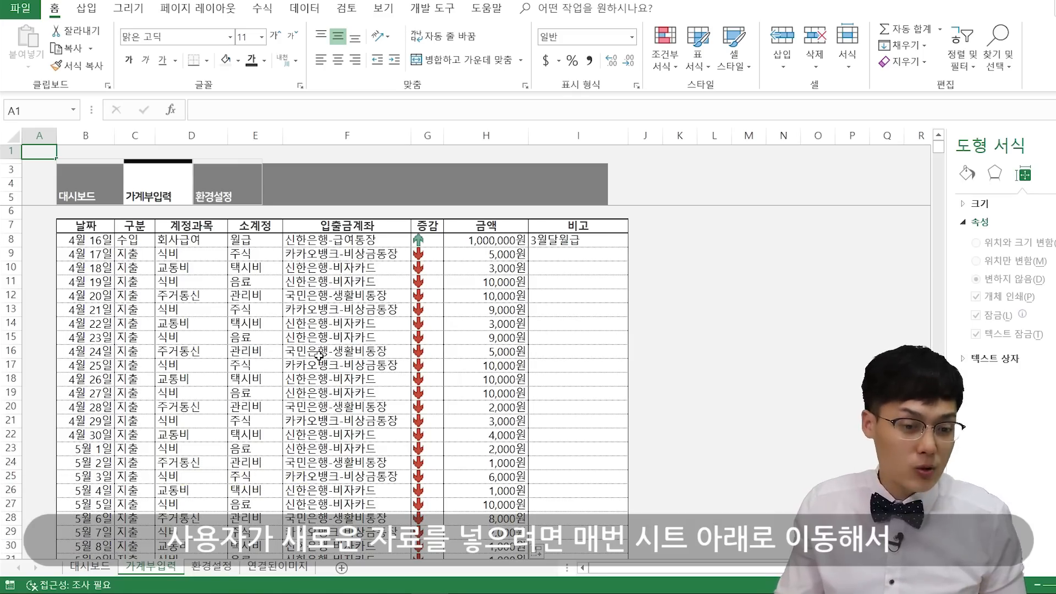
# - Add an entry in the first empty row, 114, with date 8/1, 구분 수입 and 계정과목 회사급여
pyautogui.scroll(-4, 313, 324)
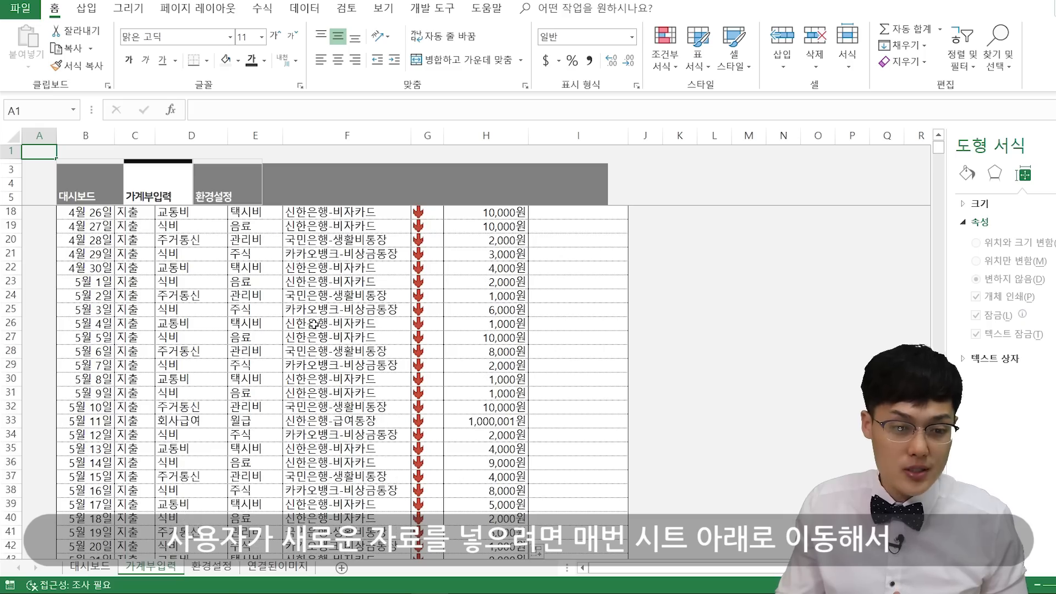
pyautogui.scroll(-20, 313, 324)
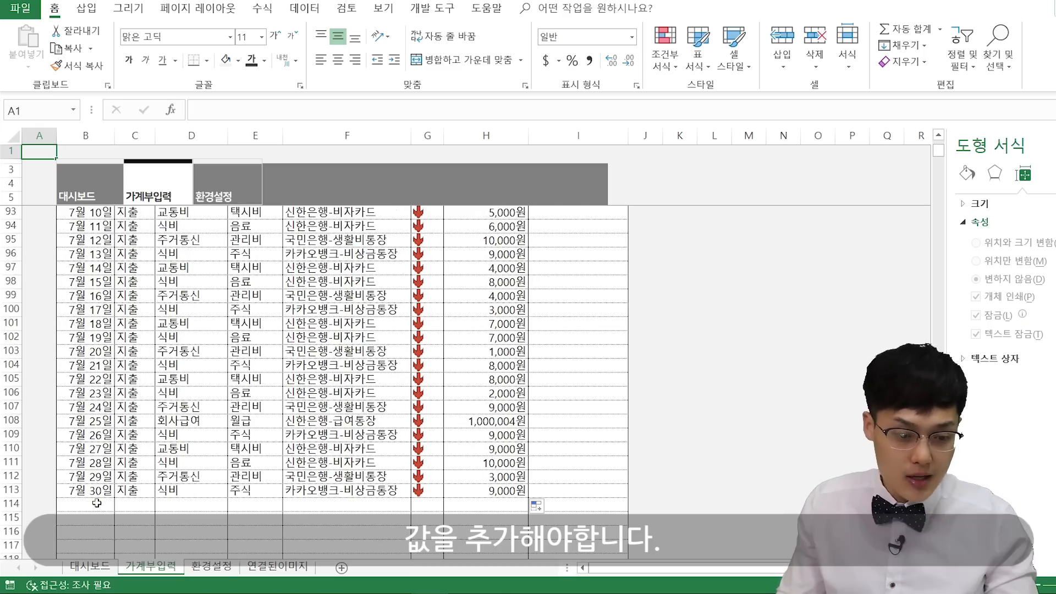
pyautogui.click(97, 503)
pyautogui.write('8/1')
pyautogui.press('Tab')
pyautogui.click(162, 504)
pyautogui.click(154, 517)
pyautogui.press('Tab')
pyautogui.click(234, 504)
pyautogui.click(213, 517)
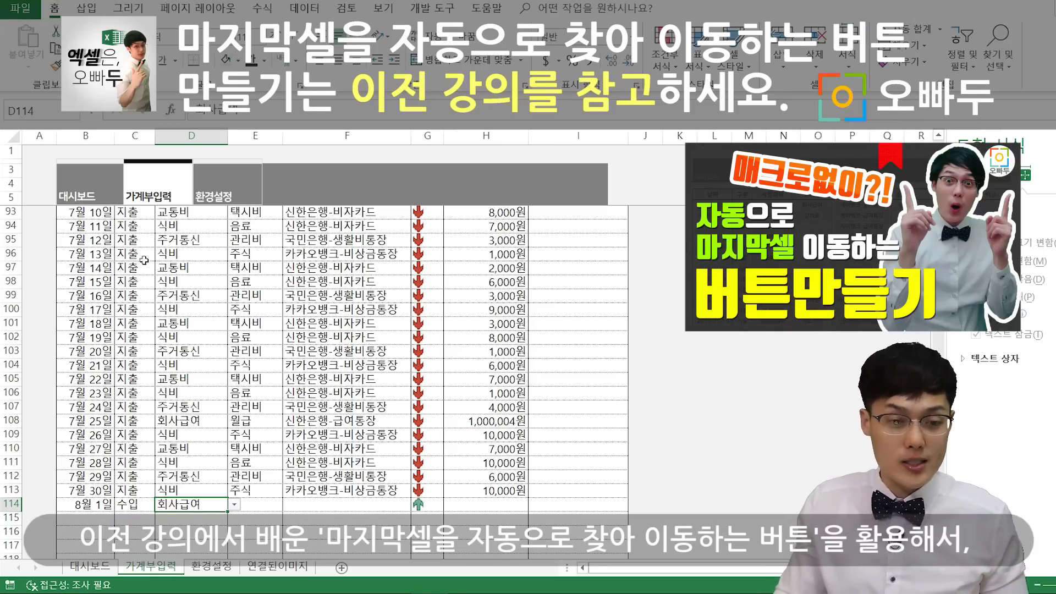
# - Try the 환경설정 and 가계부입력 navigation shapes in the sheet header
pyautogui.click(216, 193)
pyautogui.click(157, 193)
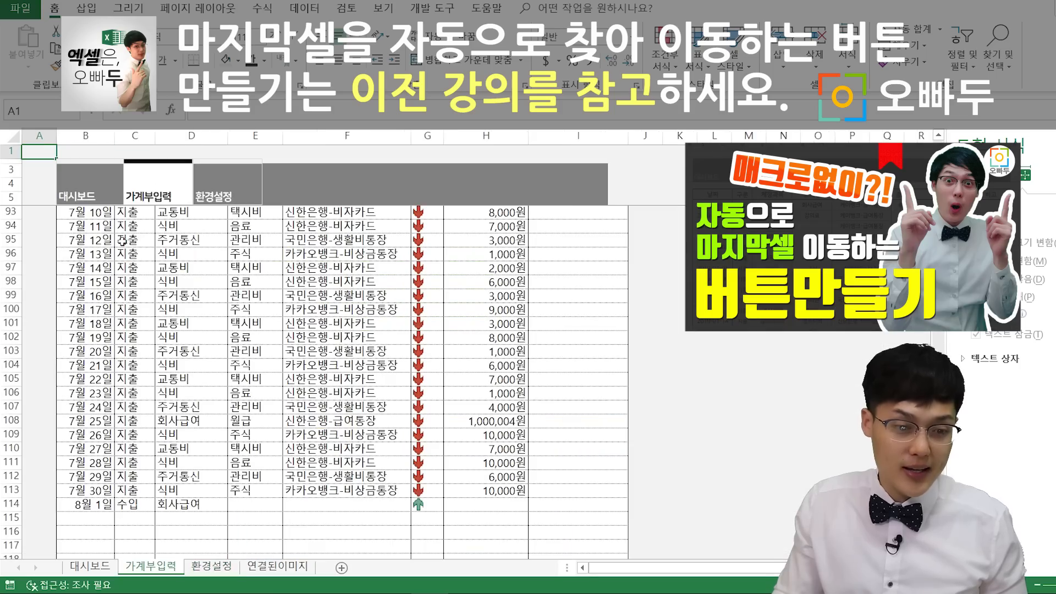
pyautogui.scroll(6, 124, 392)
pyautogui.scroll(-7, 97, 310)
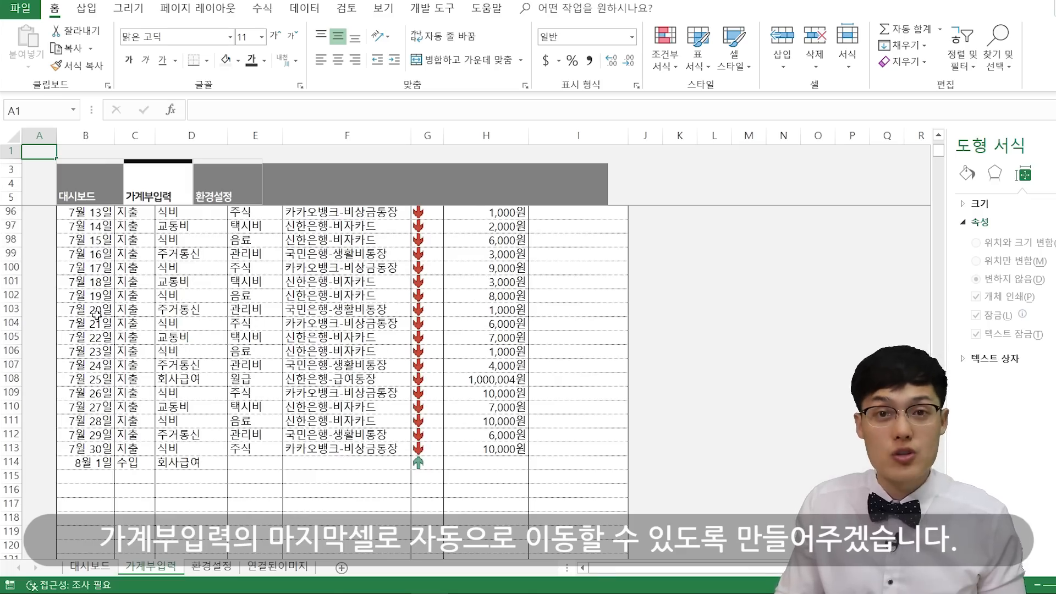
# - Define the name 마지막셀 for cell A99 on the 가계부입력 sheet
pyautogui.click(47, 250)
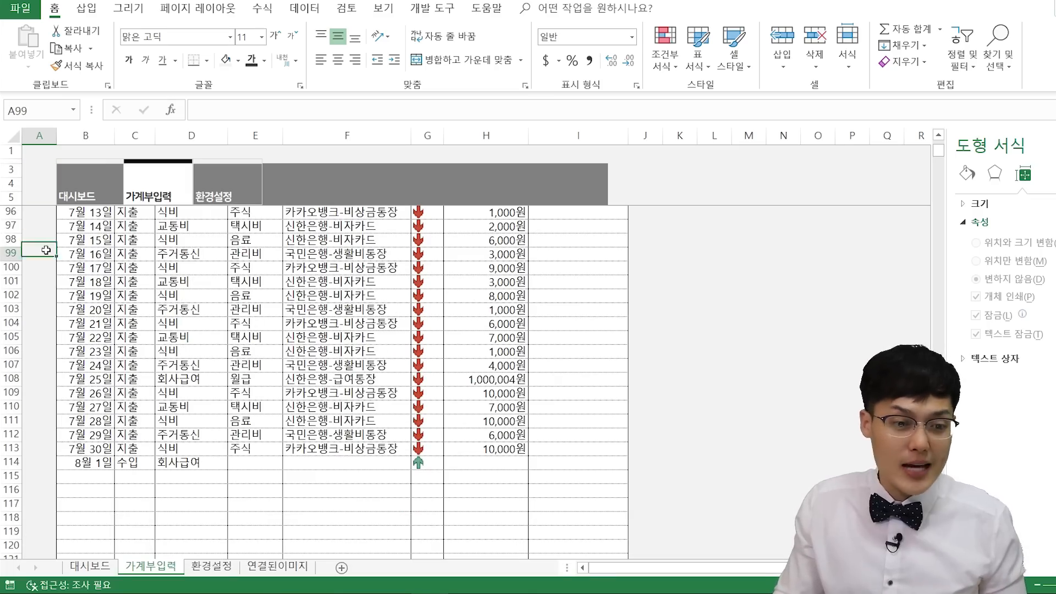
pyautogui.click(42, 112)
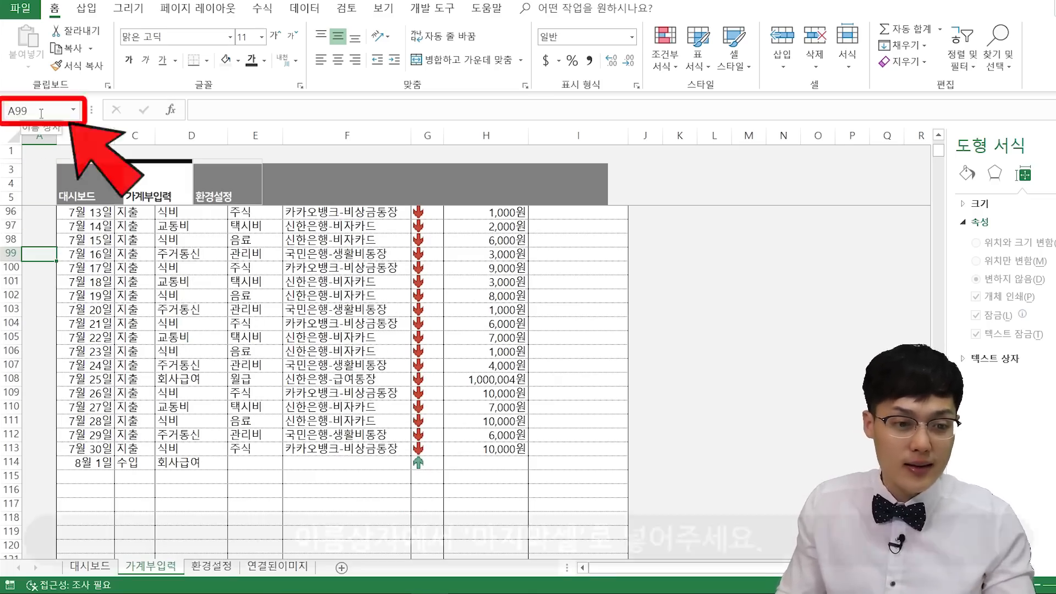
pyautogui.write('A지')
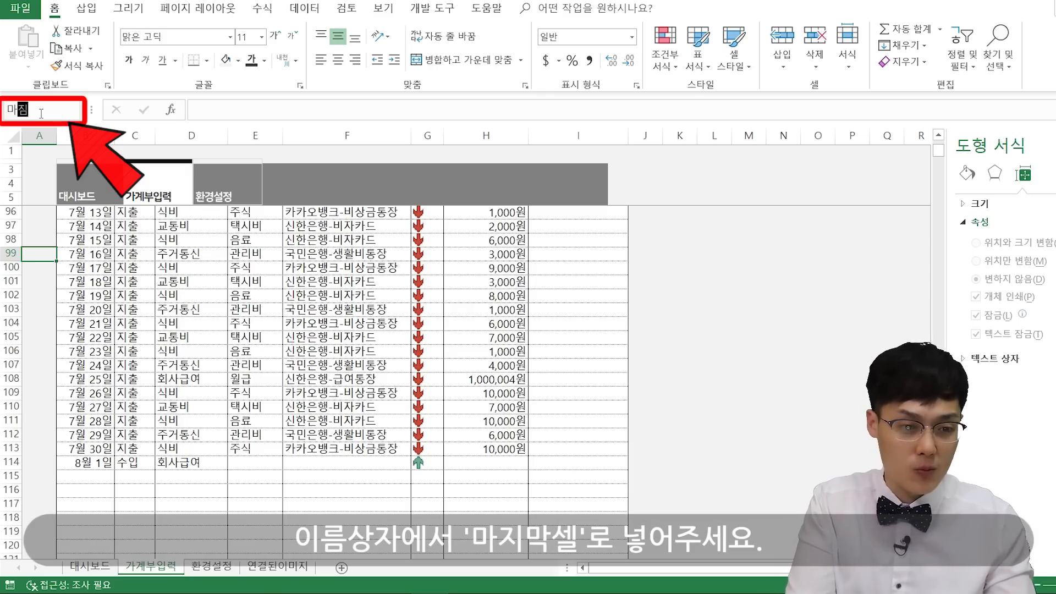
pyautogui.write('막셀')
pyautogui.press('Return')
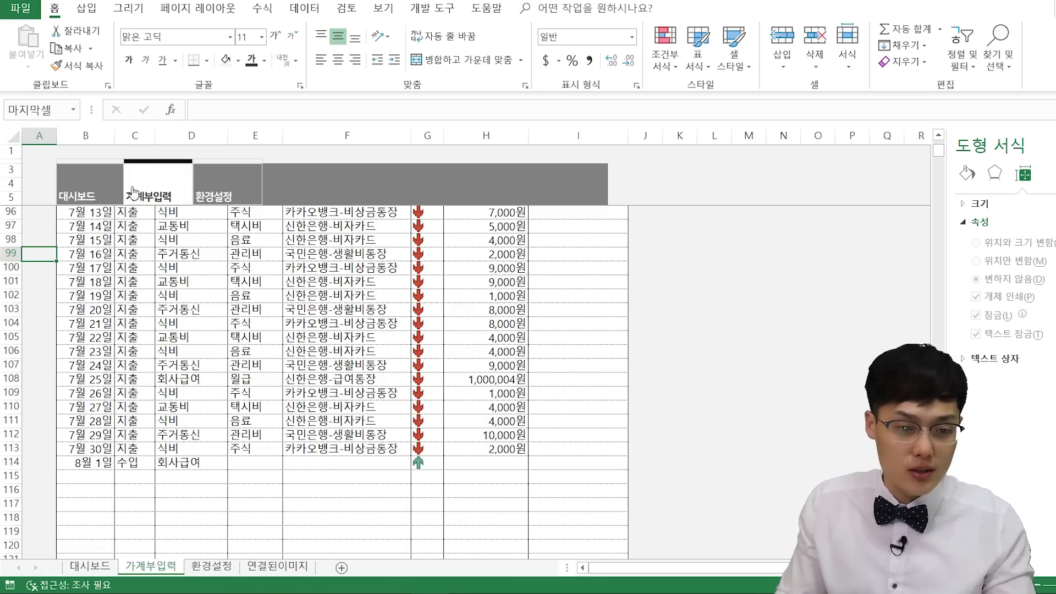
# - Edit the link of the 가계부입력 navigation shape so it points to the defined name 마지막셀 in this document
pyautogui.rightClick(188, 197)
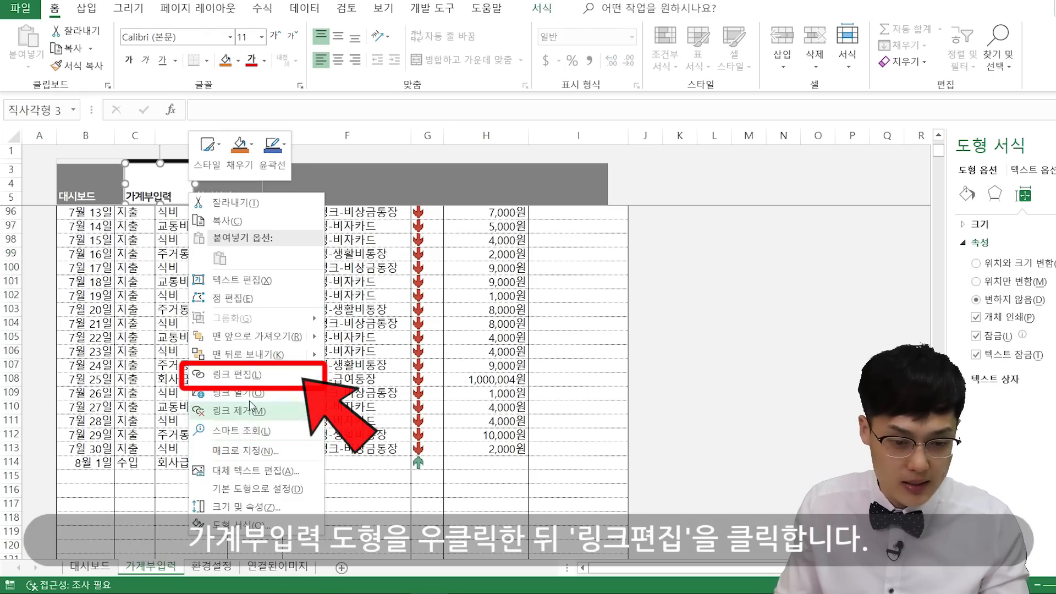
pyautogui.click(249, 374)
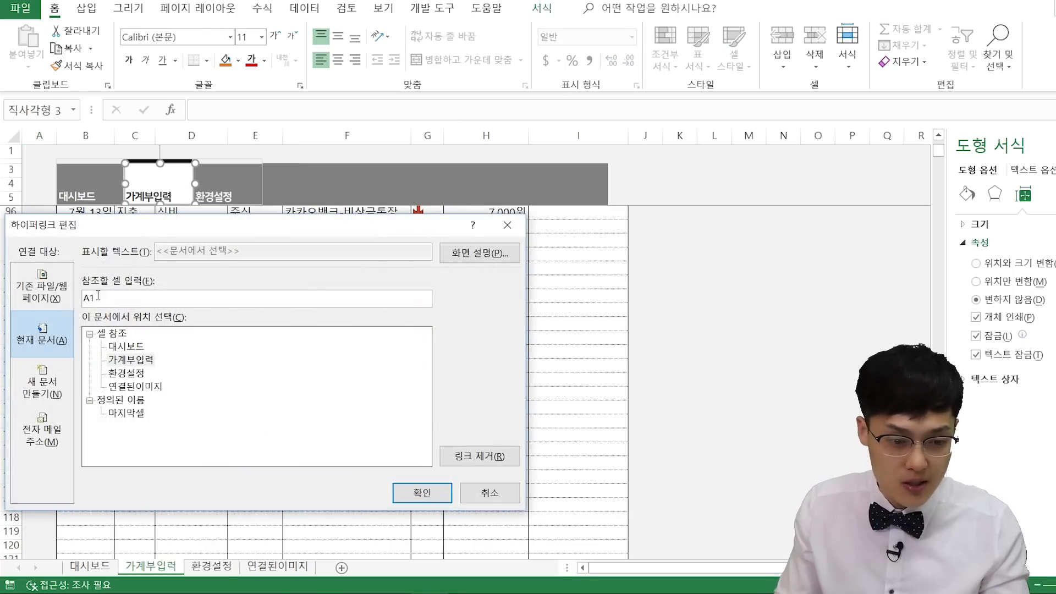
pyautogui.moveTo(113, 232); pyautogui.dragTo(257, 187)
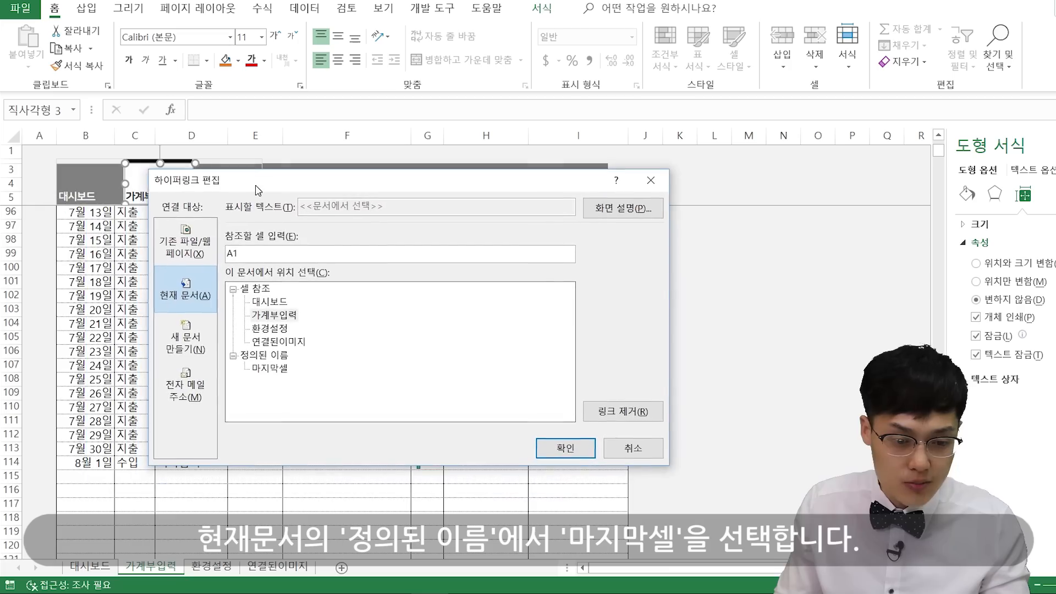
pyautogui.click(269, 370)
pyautogui.click(557, 447)
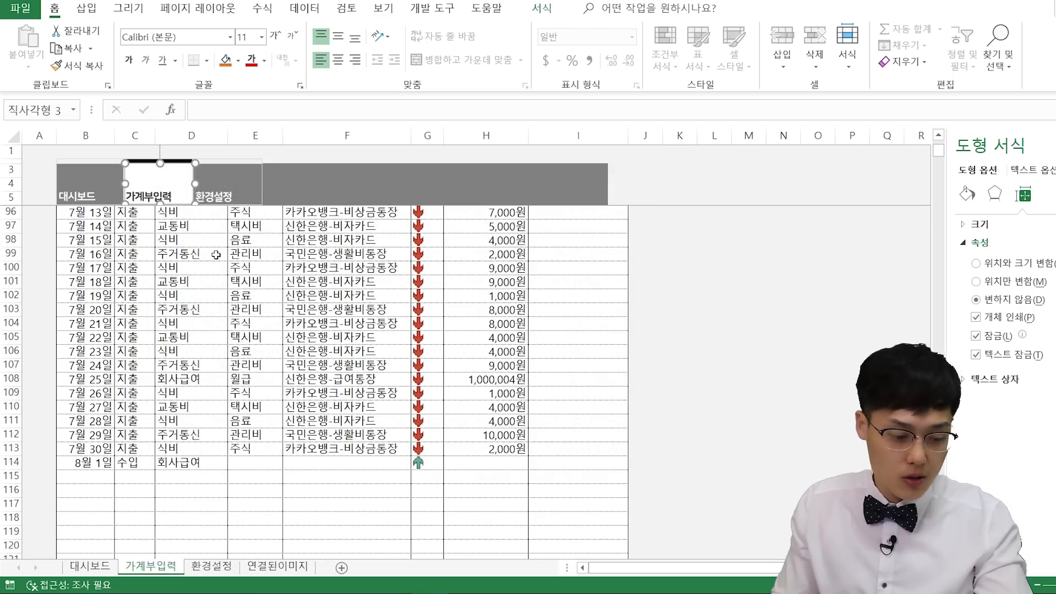
# - Open the reference of the defined name 마지막셀 for editing
pyautogui.hotkey('ctrl', 'F3')
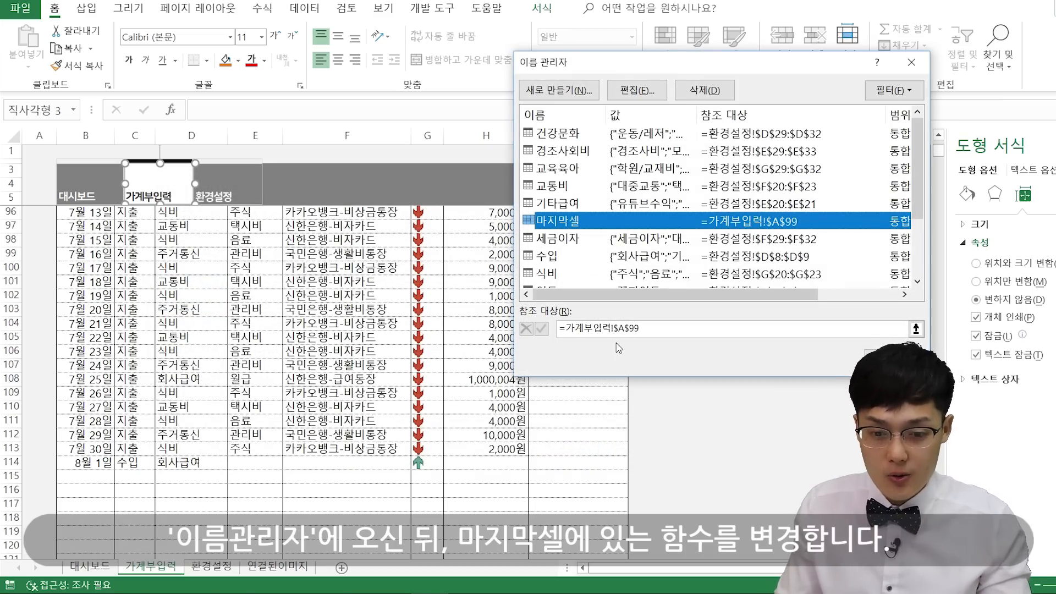
pyautogui.moveTo(650, 329); pyautogui.dragTo(559, 329)
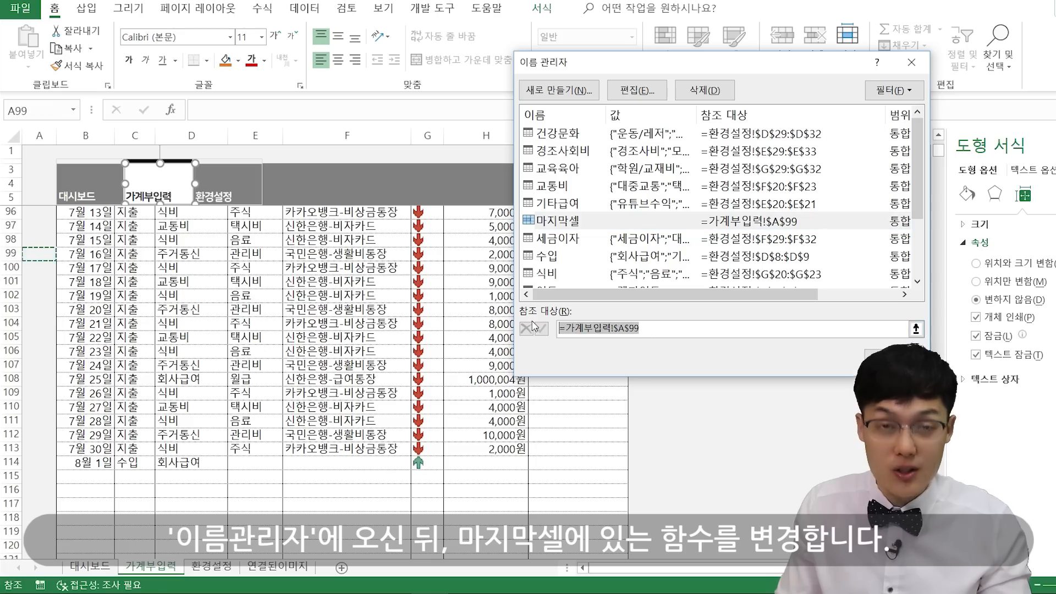
pyautogui.press('Escape')
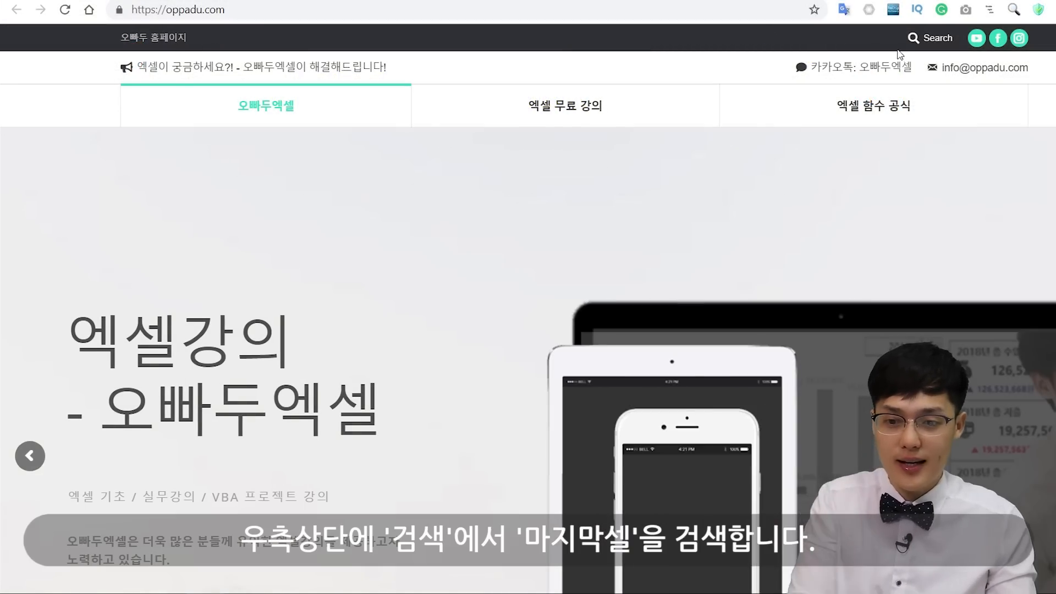
# - Switch to the oppadu.com site in the browser, search it for 마지막셀 and open the article on the automatic last-cell button
pyautogui.click(929, 38)
pyautogui.click(853, 74)
pyautogui.write('마지마')
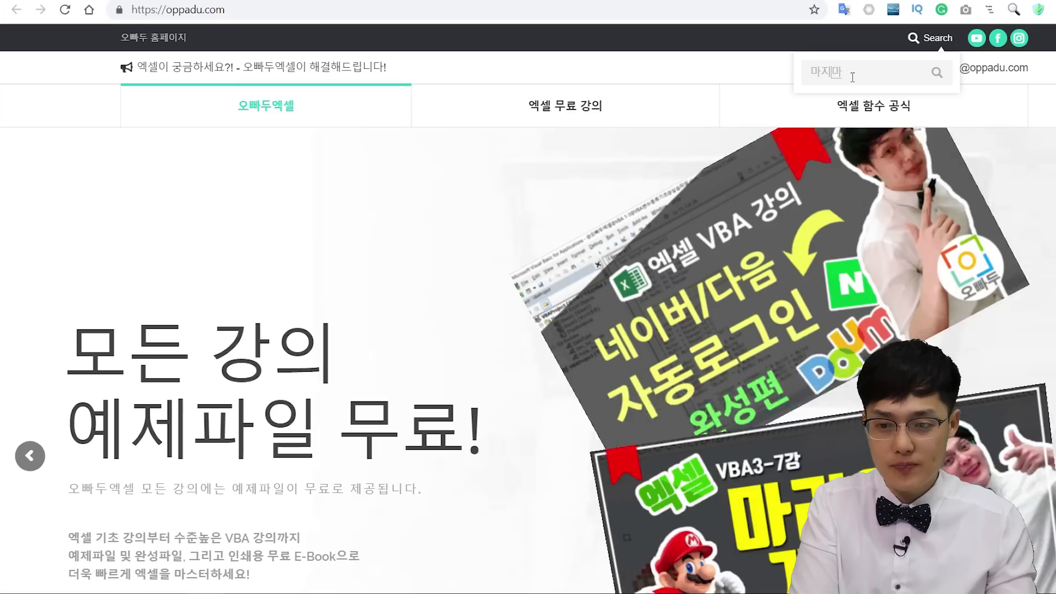
pyautogui.write('ㄱ셀')
pyautogui.press('Return')
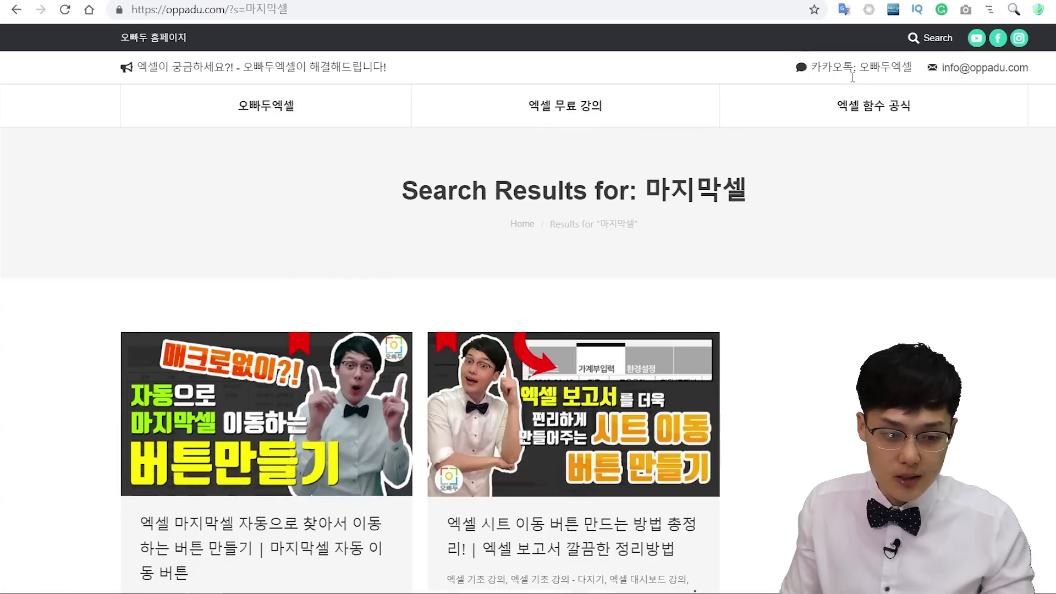
pyautogui.scroll(-1, 226, 387)
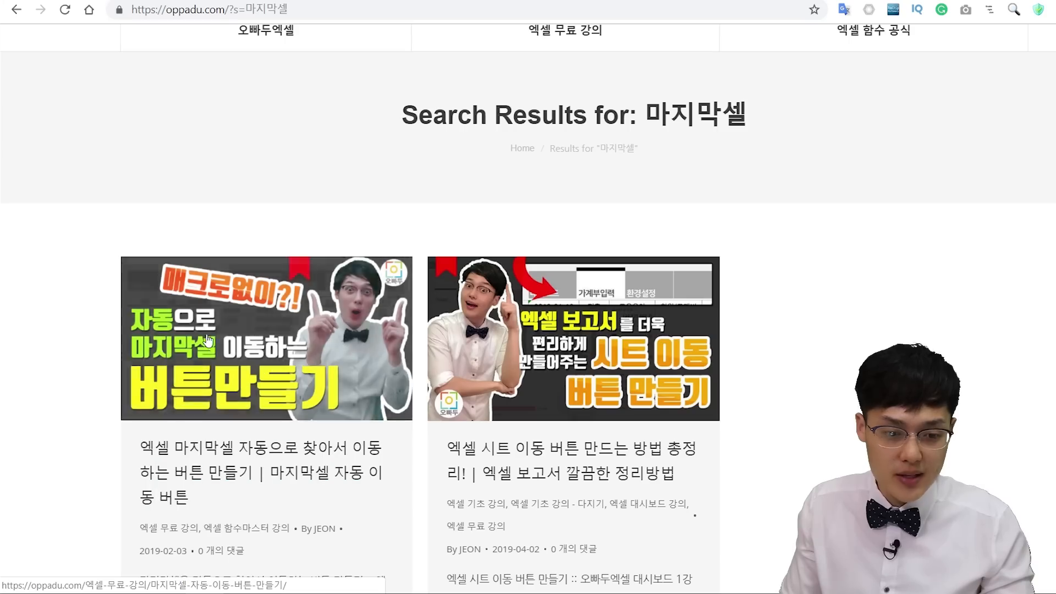
pyautogui.click(234, 369)
# - Find and select the article's MATCH formula for ranges containing numbers, = MATCH(9.999999999E+307, 참조범위, 1)
pyautogui.scroll(-6, 466, 314)
pyautogui.scroll(-8, 466, 314)
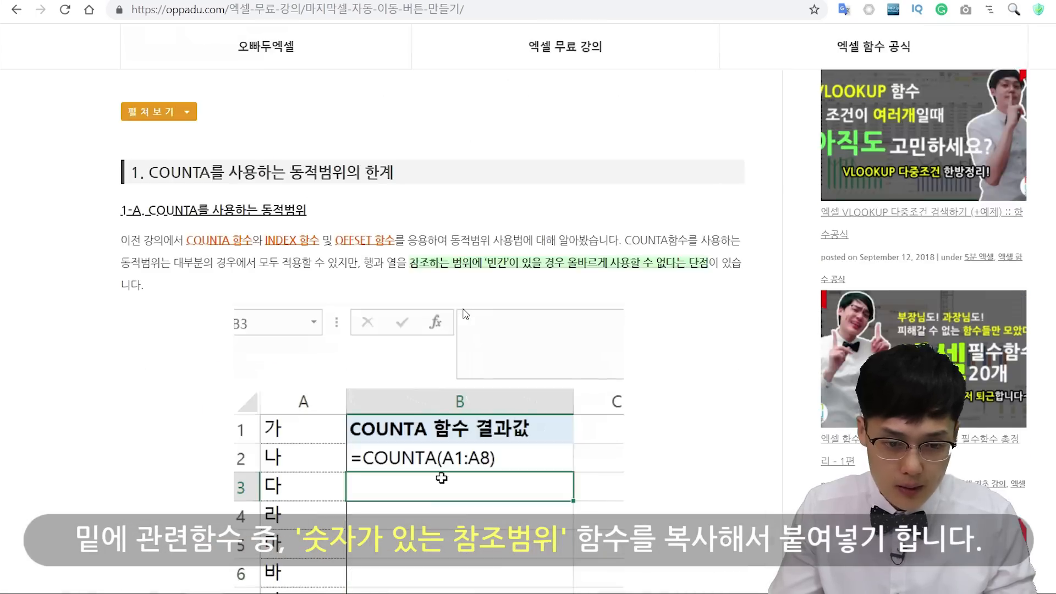
pyautogui.scroll(-5, 466, 314)
pyautogui.scroll(1, 266, 194)
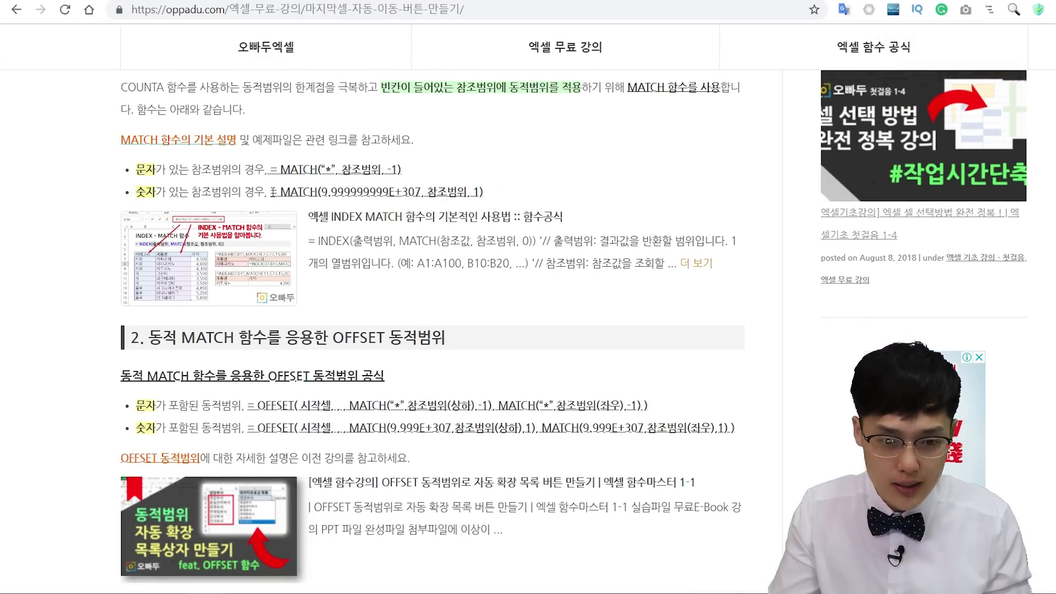
pyautogui.moveTo(273, 192); pyautogui.dragTo(485, 193)
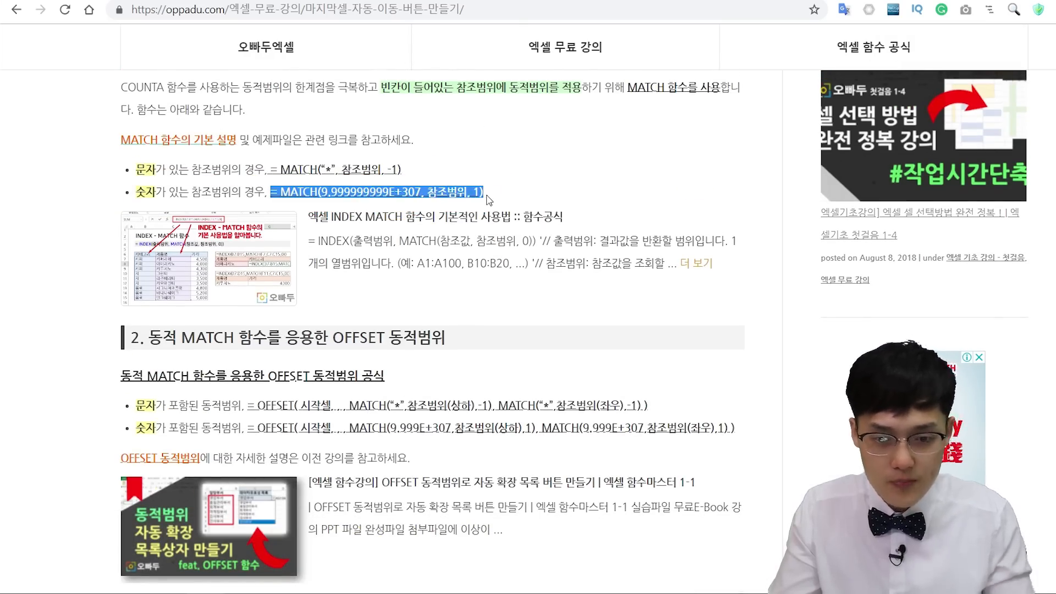
# - Switch back to Excel, paste the MATCH formula as the reference of the name 마지막셀 and put INDEX( in front of MATCH
pyautogui.hotkey('alt', 'Tab')
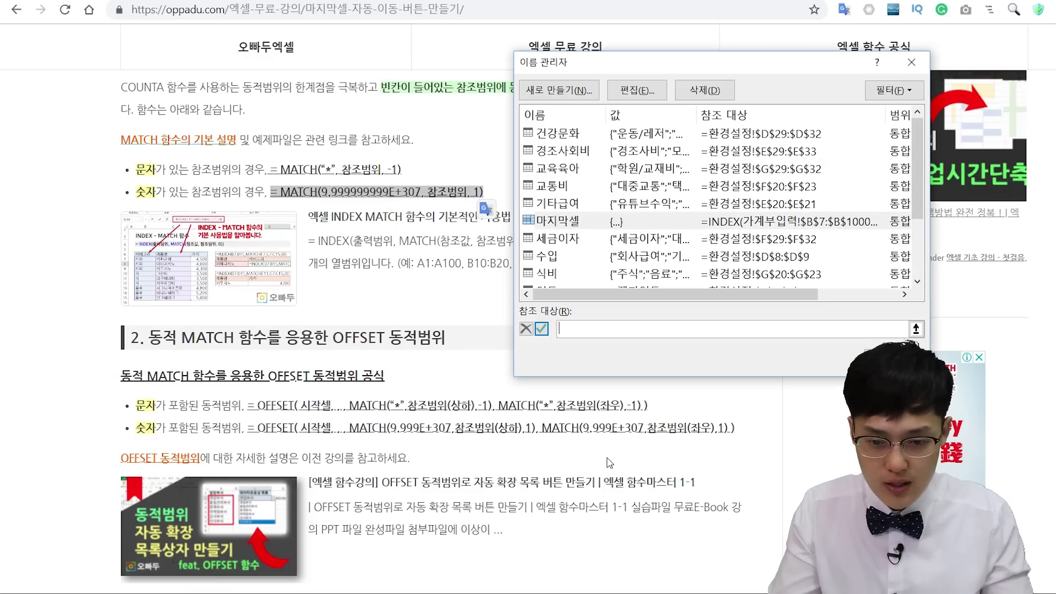
pyautogui.write('=MATCH(9.999999999E+307, 참조범위, 1)')
pyautogui.click(567, 329)
pyautogui.write('INDE')
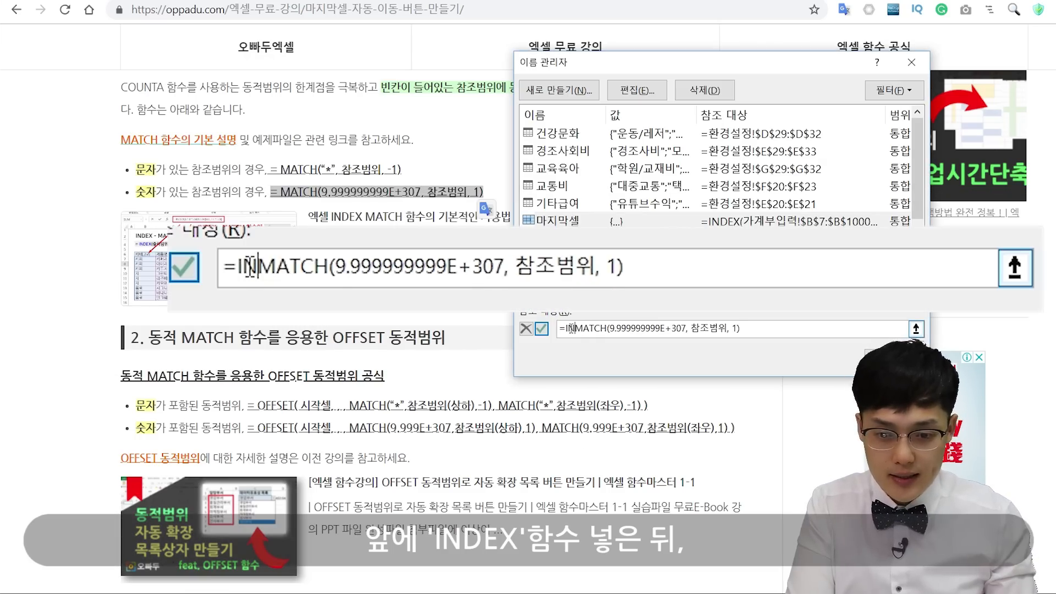
pyautogui.write('X(')
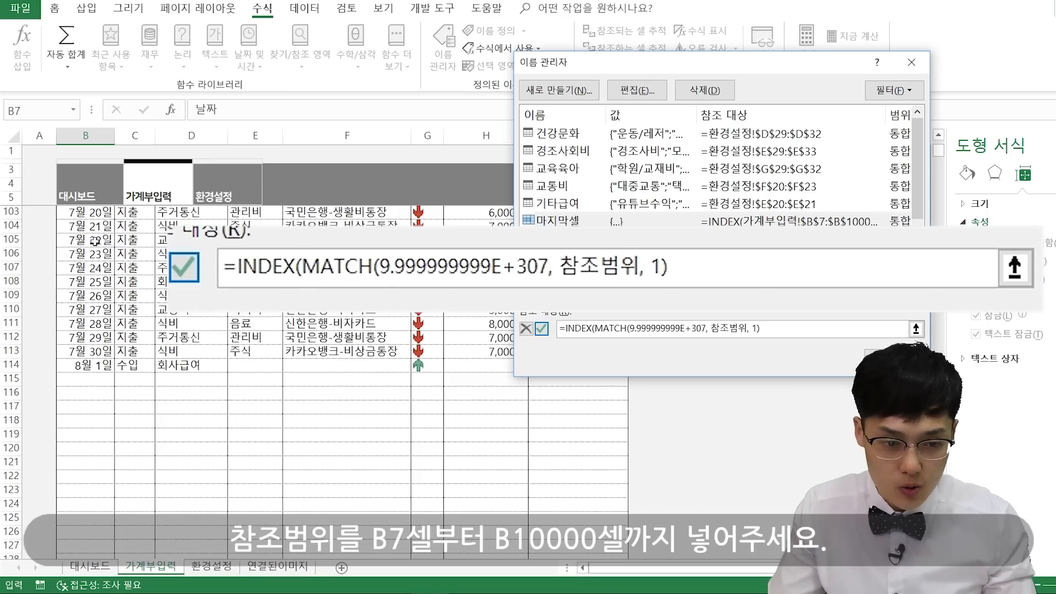
# - Insert 가계부입력!$B$7:$B$1000 followed by a comma as the first argument of INDEX, before MATCH
pyautogui.scroll(-5, 94, 241)
pyautogui.click(94, 241)
pyautogui.press('BackSpace')
pyautogui.press('BackSpace')
pyautogui.write('7')
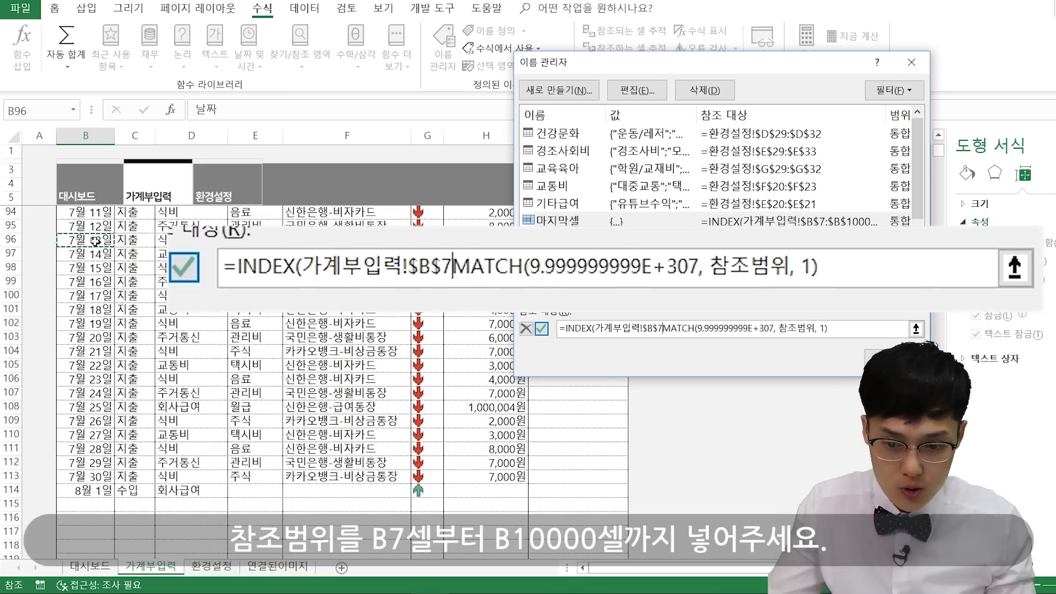
pyautogui.hotkey('shift', 'Down')
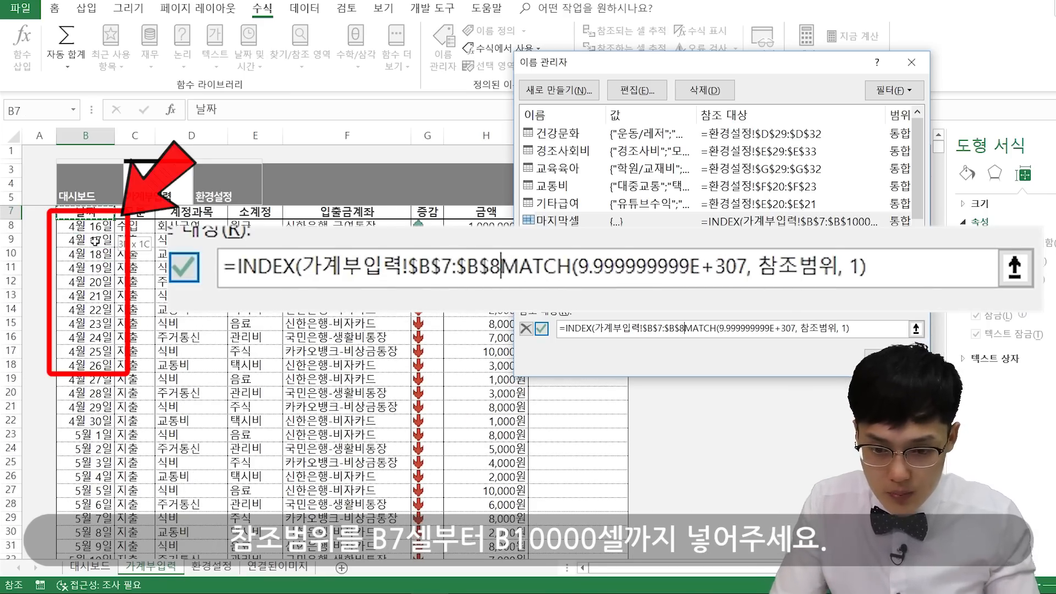
pyautogui.press('BackSpace')
pyautogui.write('1000')
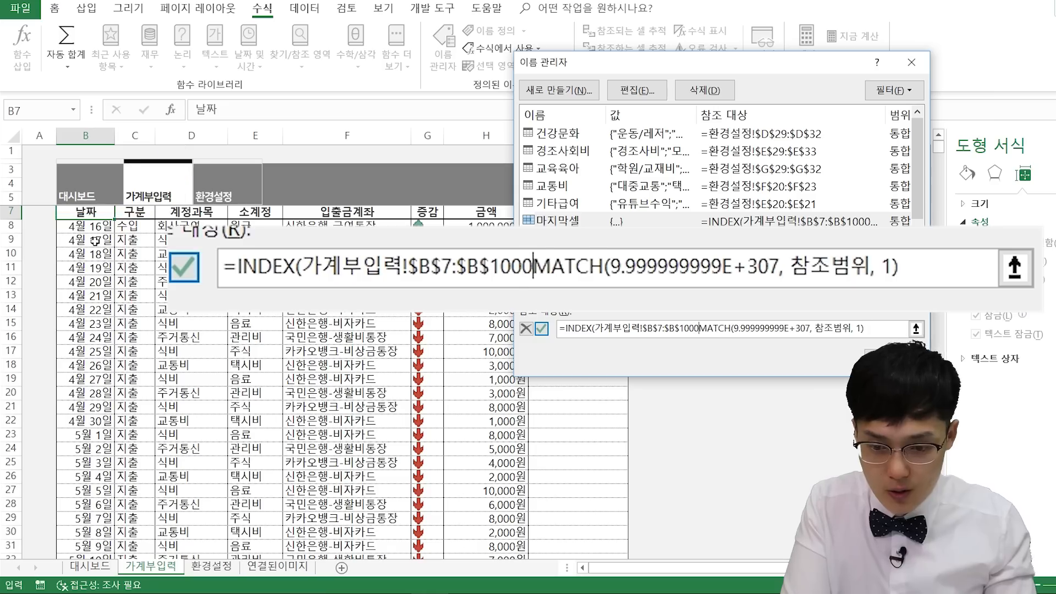
pyautogui.write(',')
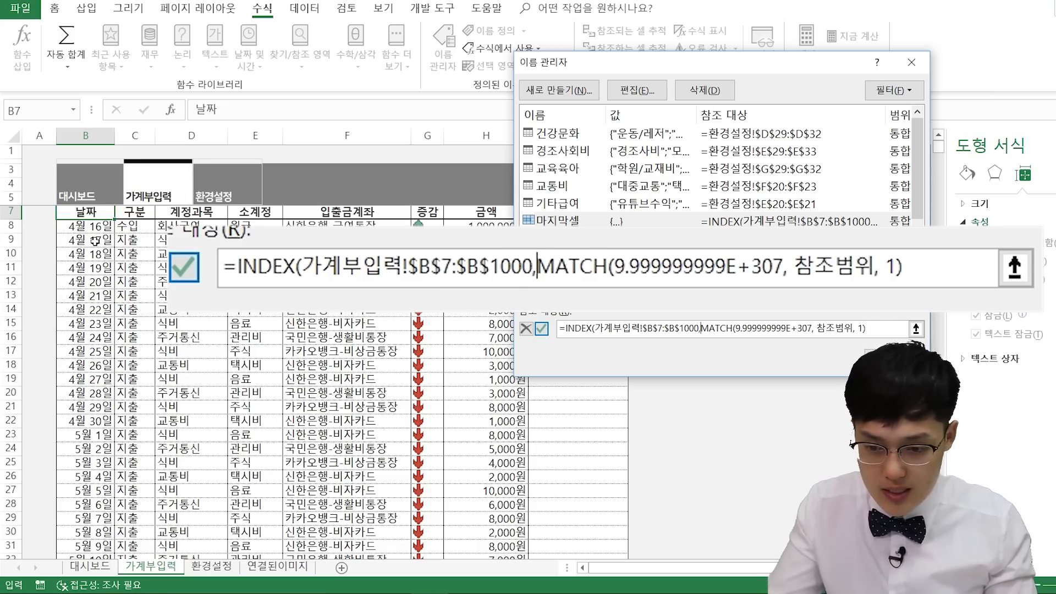
# - Replace the 참조범위 placeholder in MATCH with a copy of the INDEX range, 가계부입력!$B$7:$B$1000
pyautogui.click(853, 330)
pyautogui.press('BackSpace')
pyautogui.press('BackSpace')
pyautogui.press('BackSpace')
pyautogui.press('BackSpace')
pyautogui.press('BackSpace')
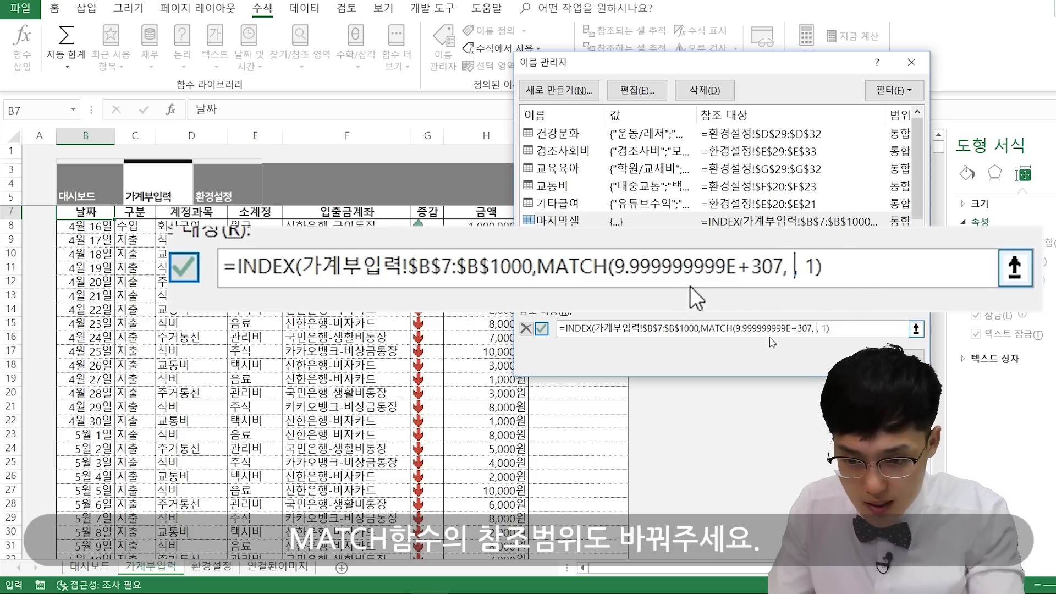
pyautogui.moveTo(699, 328); pyautogui.dragTo(609, 328)
pyautogui.hotkey('ctrl', 'c')
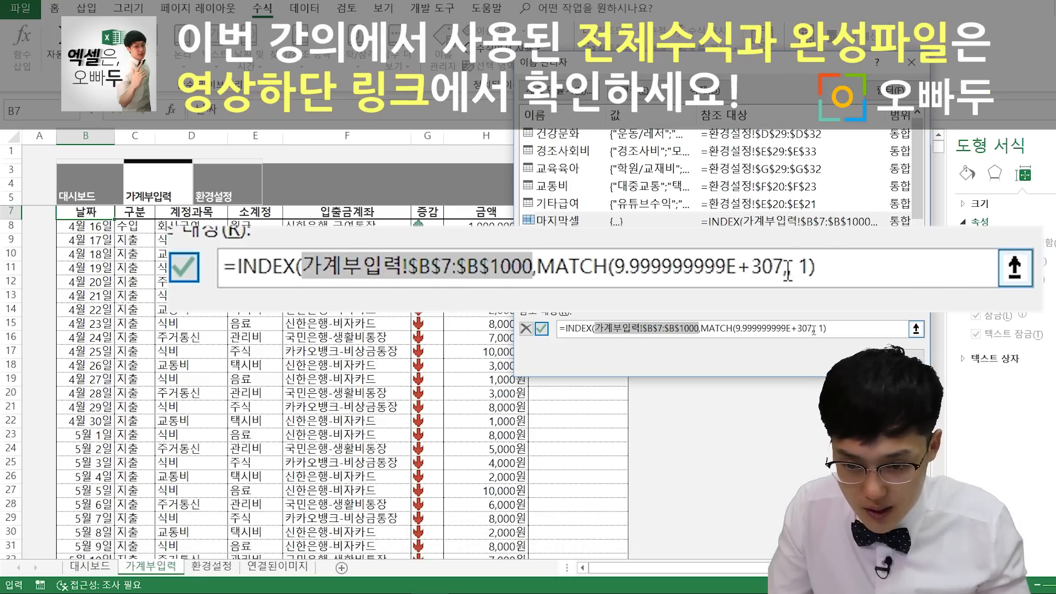
pyautogui.click(813, 330)
pyautogui.hotkey('ctrl', 'v')
pyautogui.hotkey('ctrl', 'z')
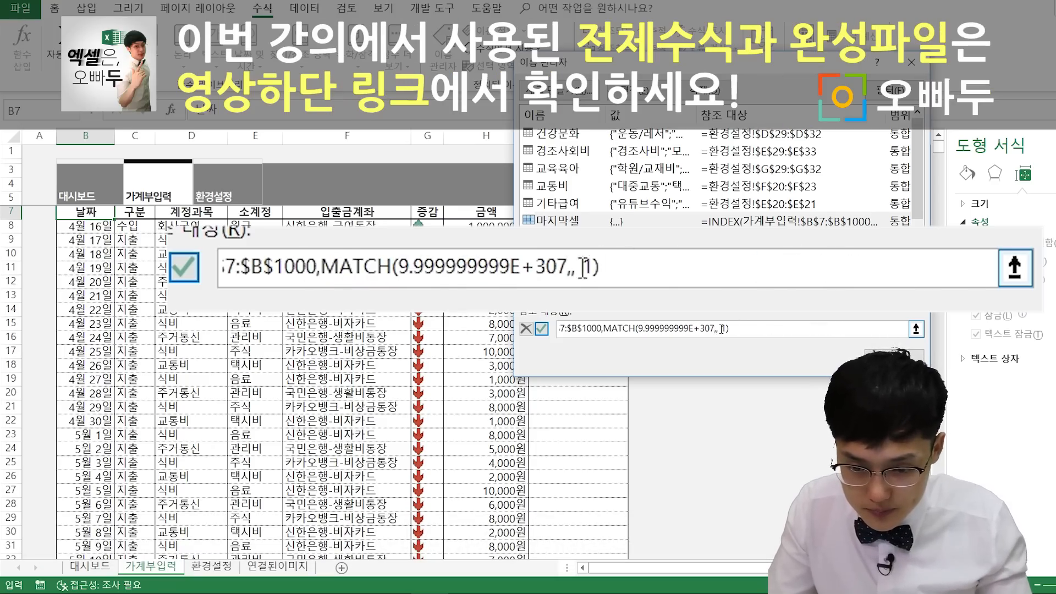
pyautogui.write(',')
pyautogui.hotkey('ctrl', 'v')
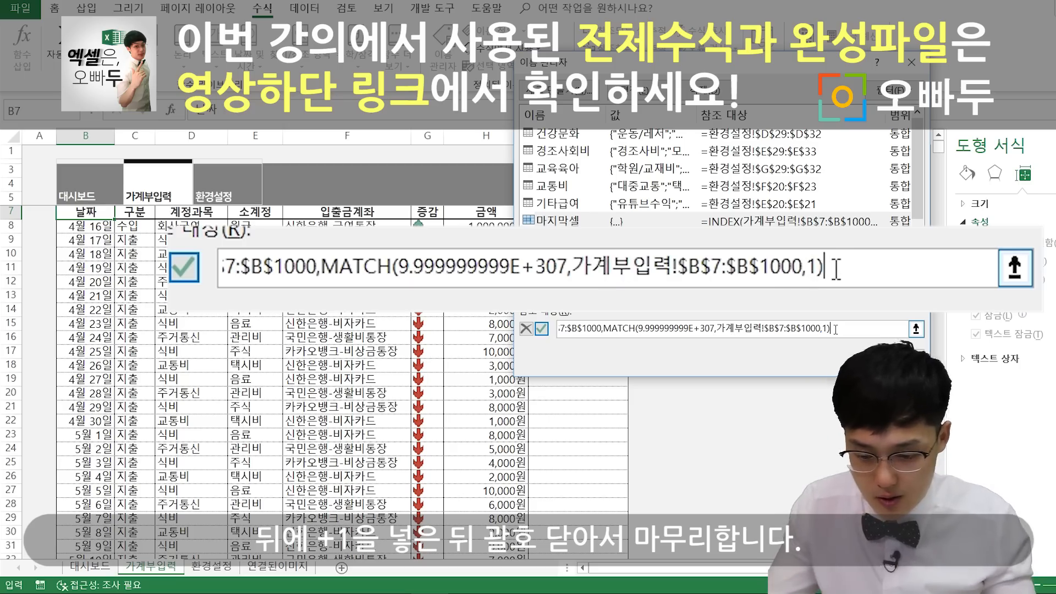
# - Complete the formula with ,1)+1), apply it as the reference of 마지막셀 and close the name list
pyautogui.write(',1)+')
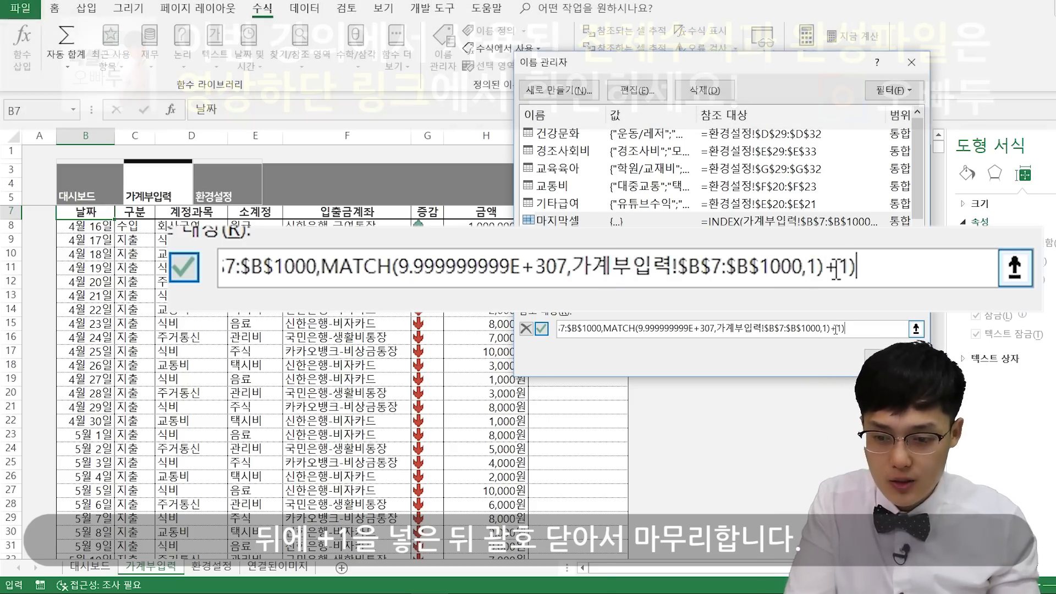
pyautogui.write('1)')
pyautogui.click(543, 328)
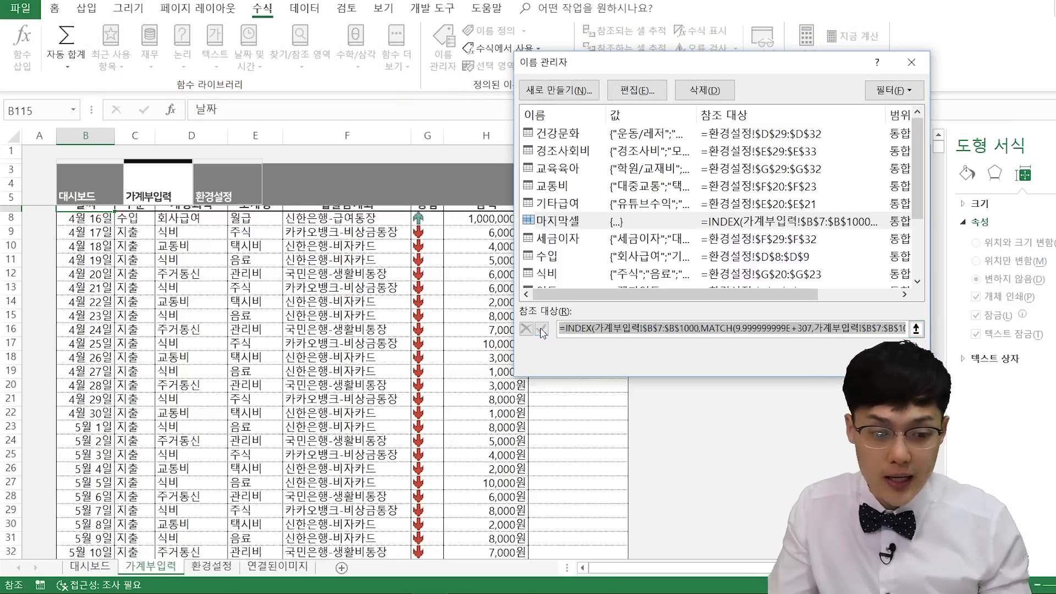
pyautogui.press('Escape')
# - Test the 가계부입력 navigation shape's jump from a position further up the ledger
pyautogui.click(174, 295)
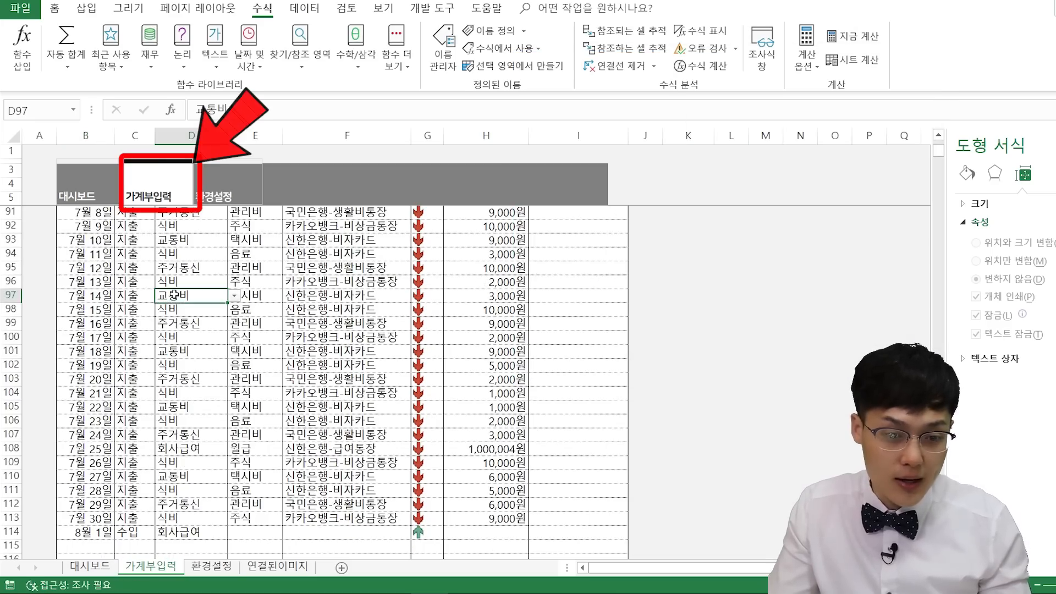
pyautogui.scroll(9, 157, 237)
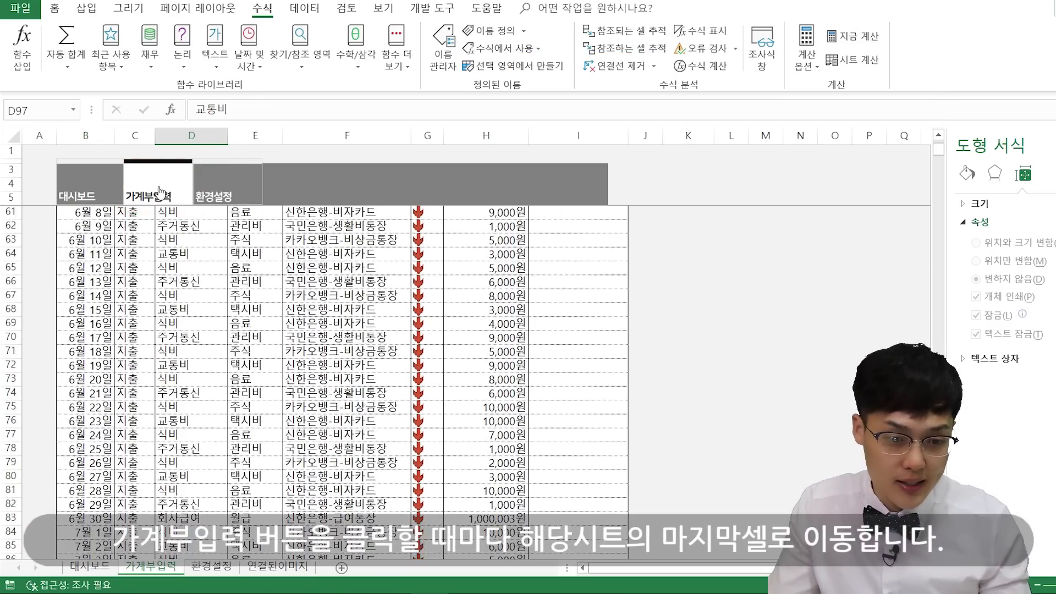
pyautogui.click(149, 184)
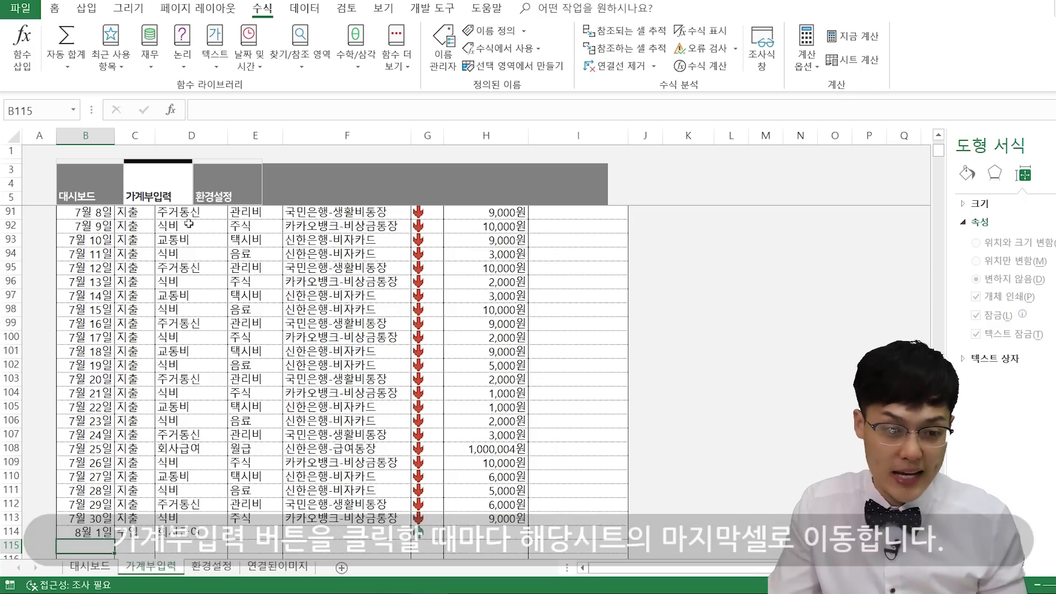
# - Copy the 가계부입력 shape and paste it into the 대시보드 sheet's header, aligned between the 대시보드 and 환경설정 shapes
pyautogui.rightClick(177, 201)
pyautogui.press('Escape')
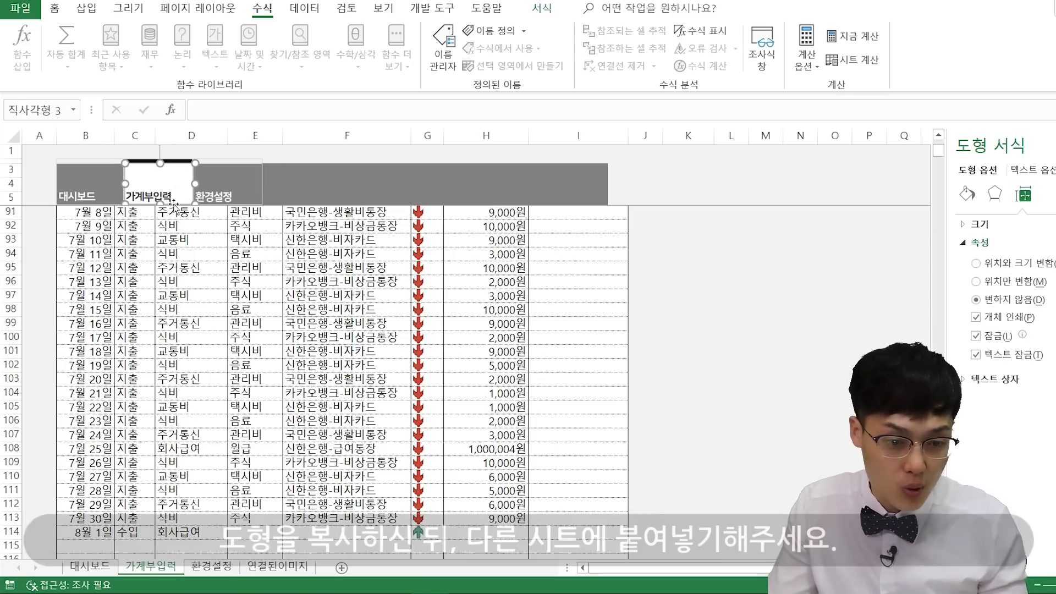
pyautogui.click(90, 566)
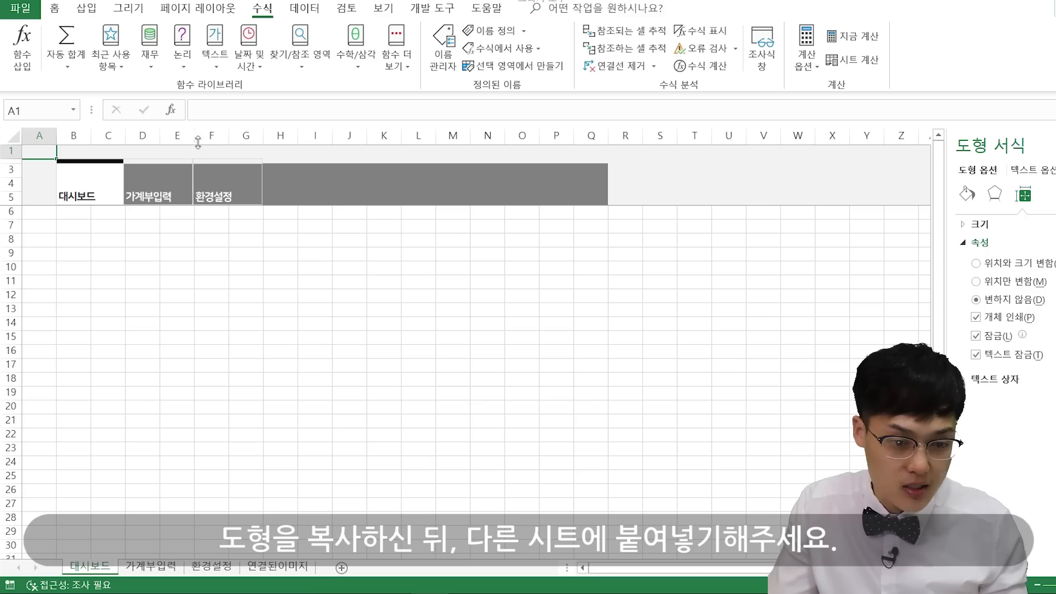
pyautogui.hotkey('ctrl', 'v')
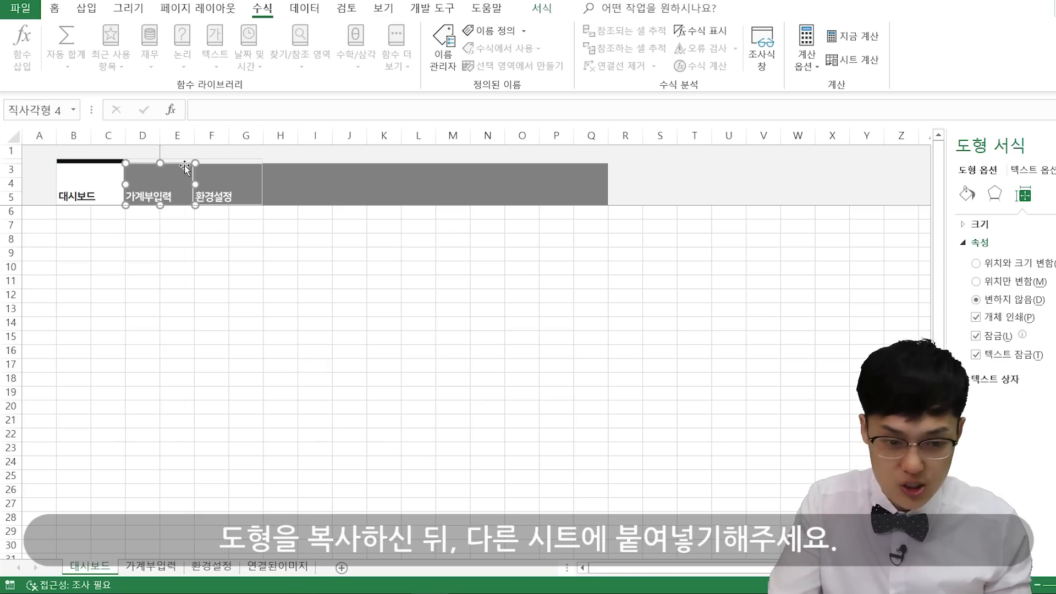
pyautogui.press('Escape')
pyautogui.click(145, 149)
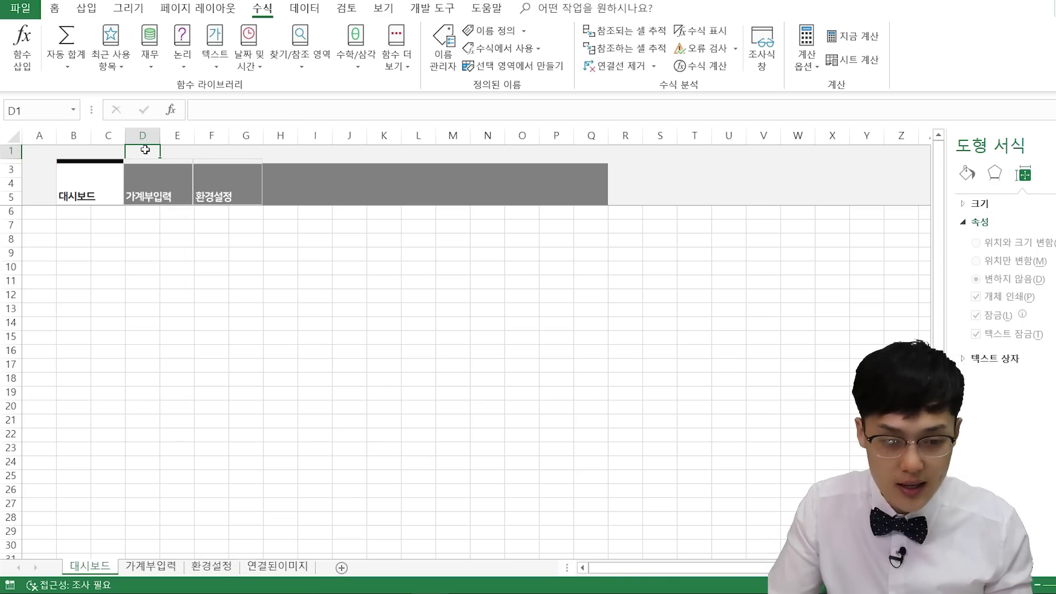
pyautogui.hotkey('ctrl', 'v')
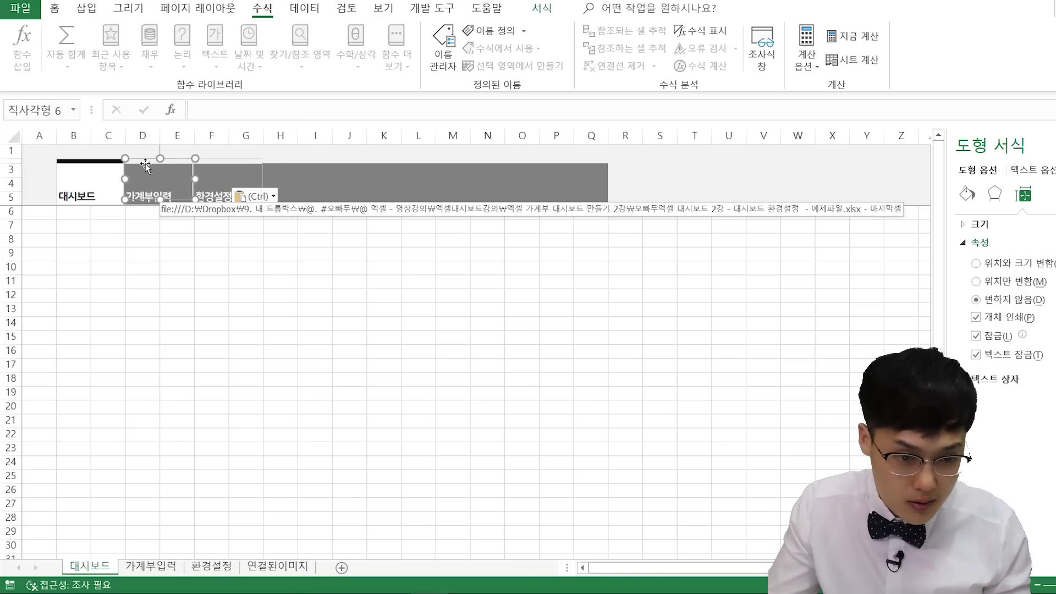
pyautogui.moveTo(145, 170); pyautogui.dragTo(145, 175)
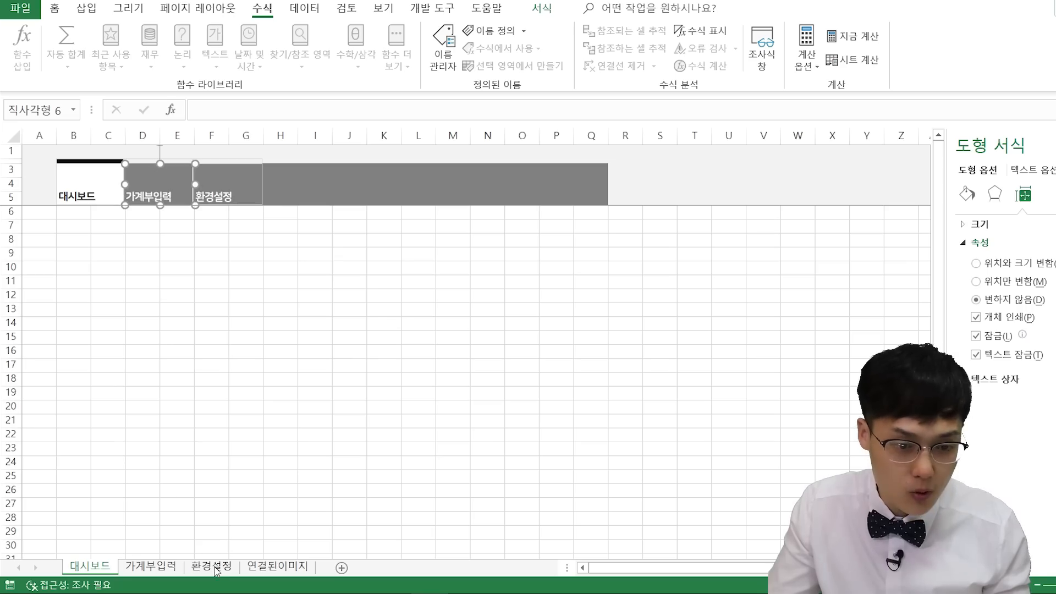
# - Paste the copied 가계부입력 shape into the 환경설정 sheet's header and align it over the 가계부입력 label between 대시보드 and 환경설정
pyautogui.click(216, 570)
pyautogui.click(166, 202)
pyautogui.rightClick(156, 161)
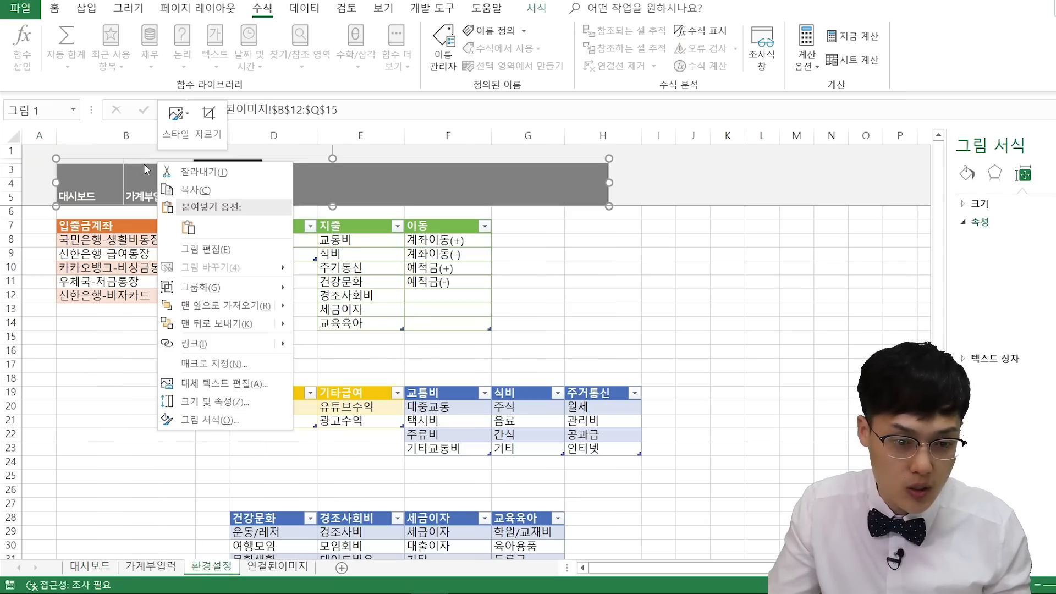
pyautogui.click(145, 169)
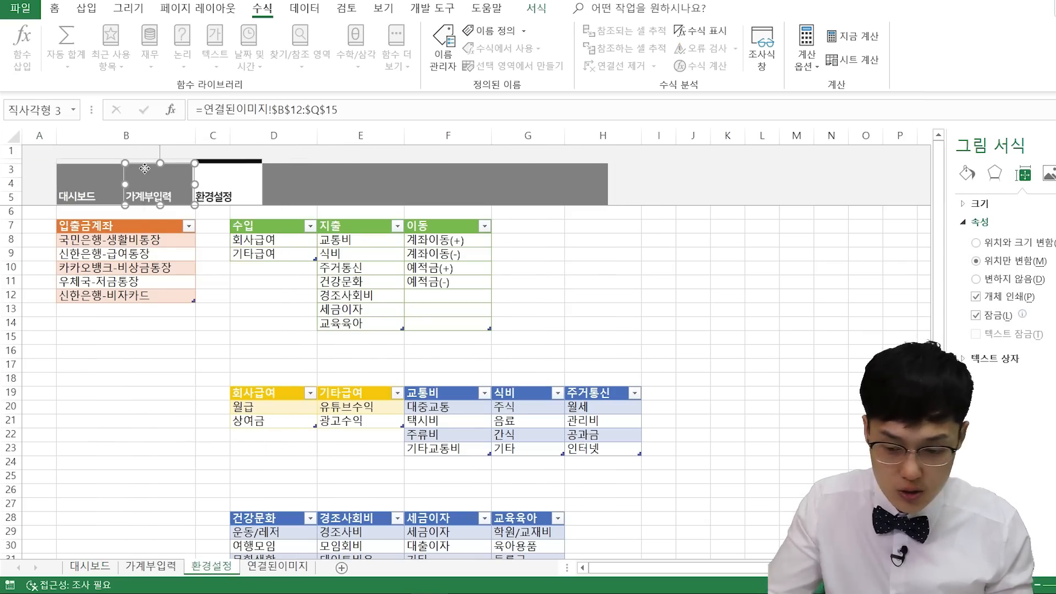
pyautogui.click(144, 170)
pyautogui.press('Escape')
pyautogui.click(144, 151)
pyautogui.hotkey('ctrl', 'v')
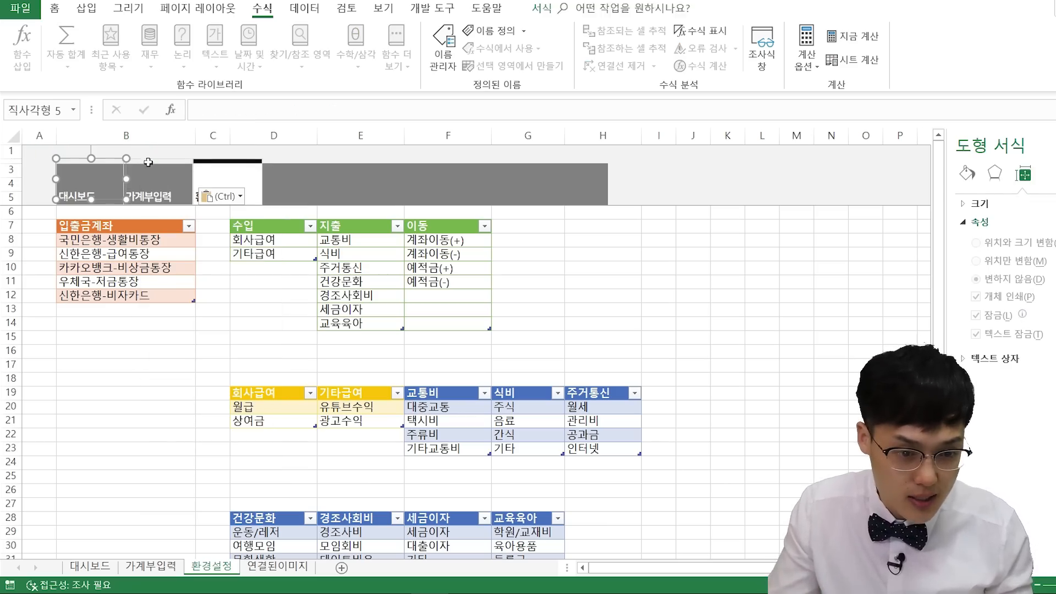
pyautogui.moveTo(111, 161); pyautogui.dragTo(176, 165)
pyautogui.click(160, 420)
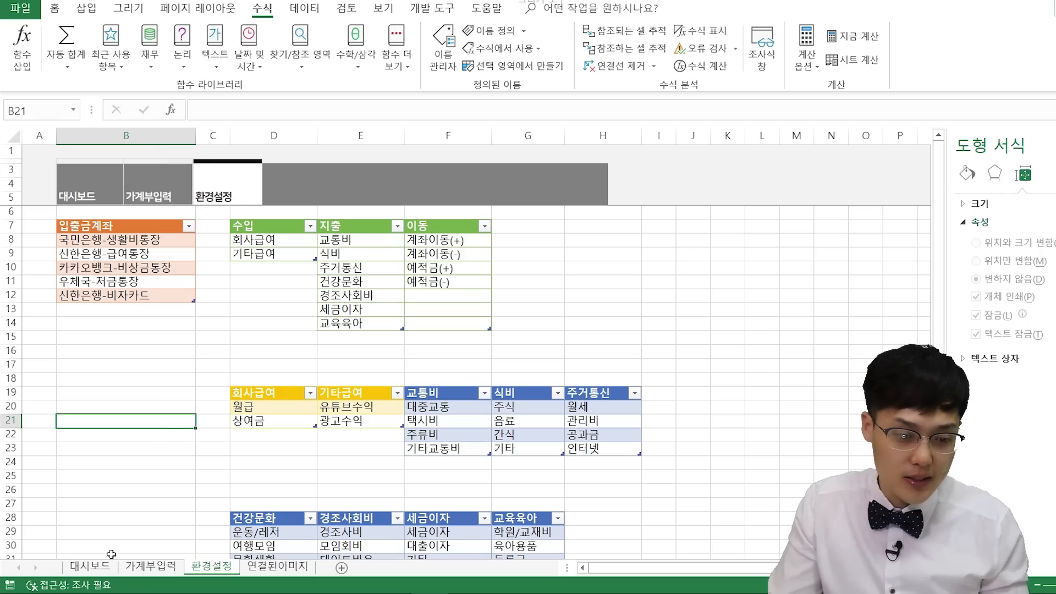
# - Test the 대시보드, 가계부입력 and 환경설정 navigation shapes by moving between the sheets, starting from 대시보드
pyautogui.click(100, 567)
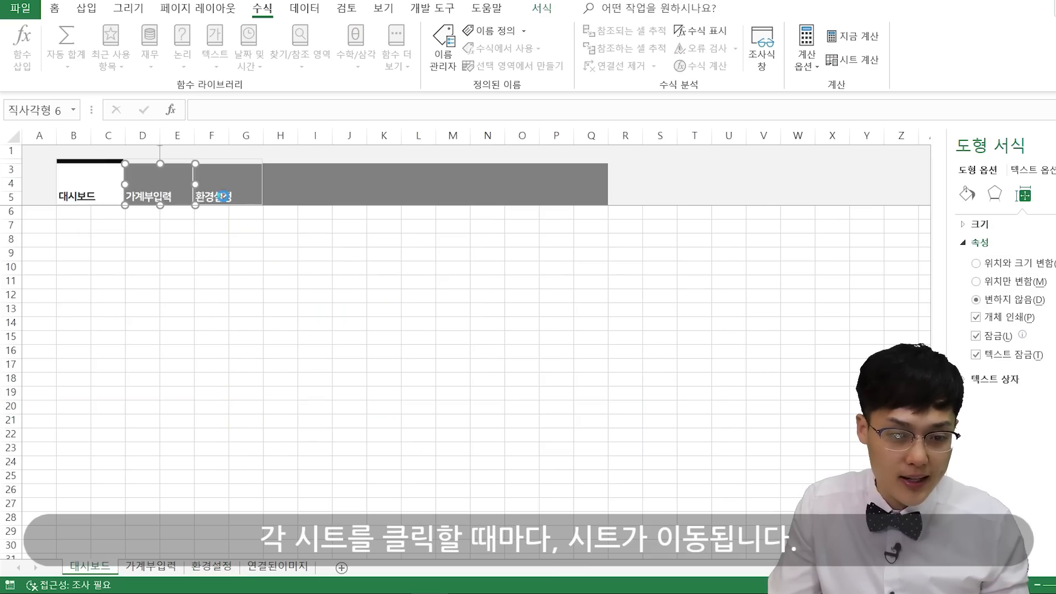
pyautogui.click(223, 201)
pyautogui.click(160, 193)
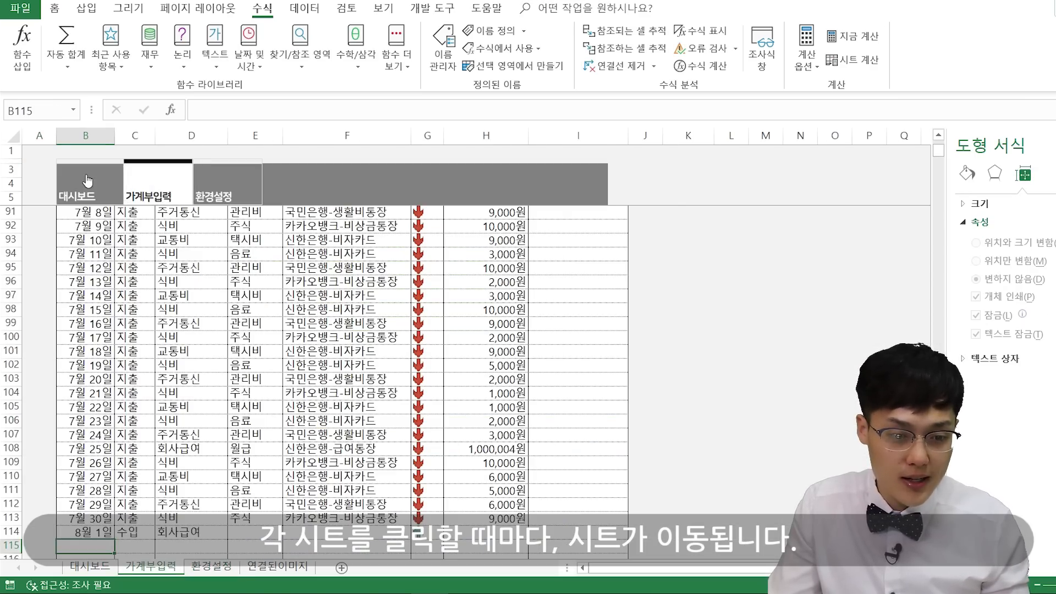
pyautogui.click(88, 181)
pyautogui.click(170, 188)
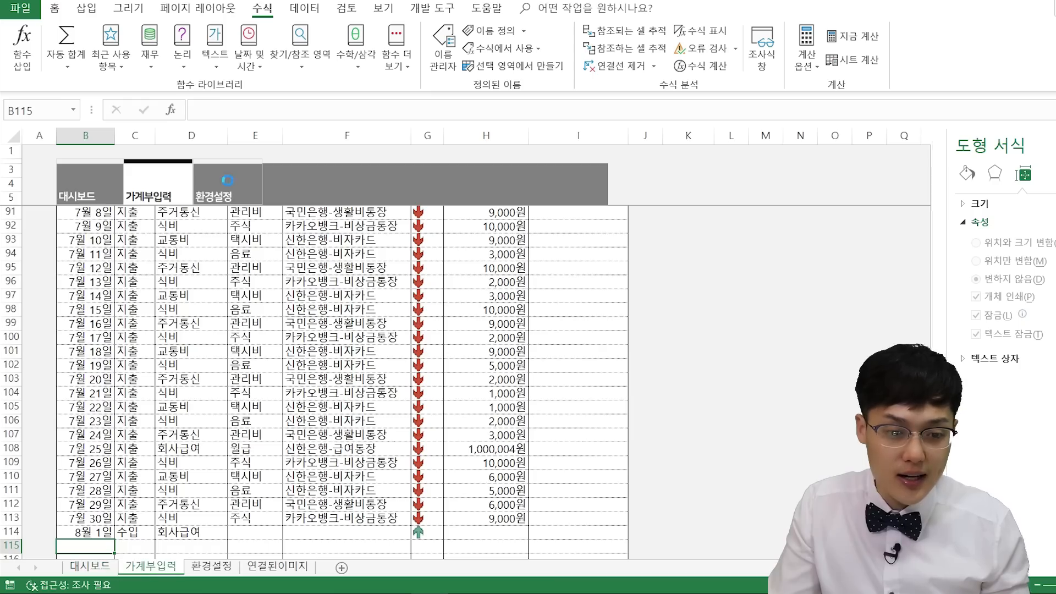
pyautogui.click(225, 184)
pyautogui.click(166, 178)
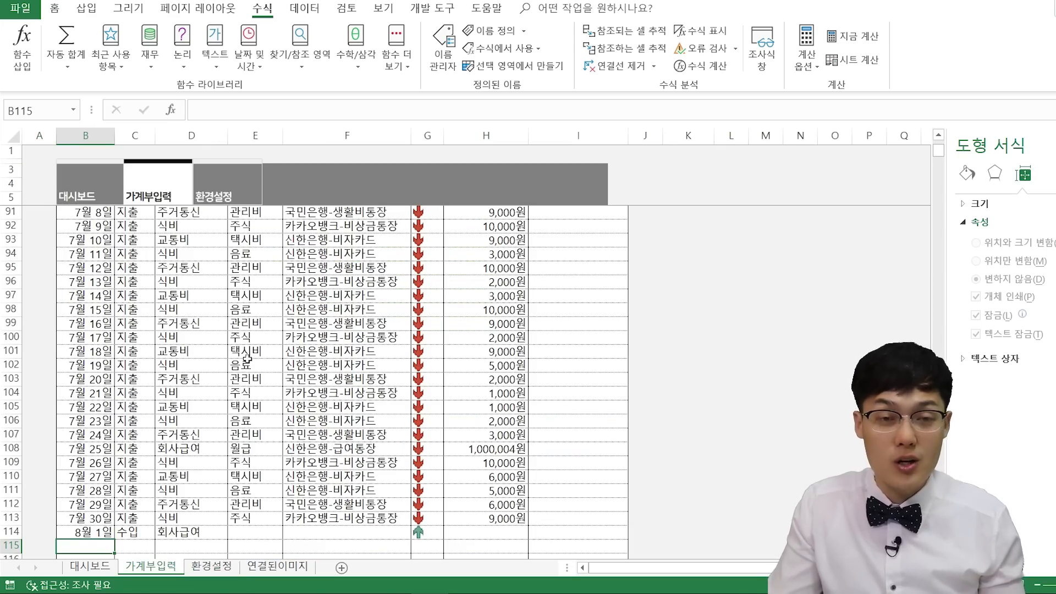
# - Jump from the top of the ledger to the first empty row with the 가계부입력 shape and enter 8/2 as 날짜 and 지출 as 구분
pyautogui.scroll(20, 165, 391)
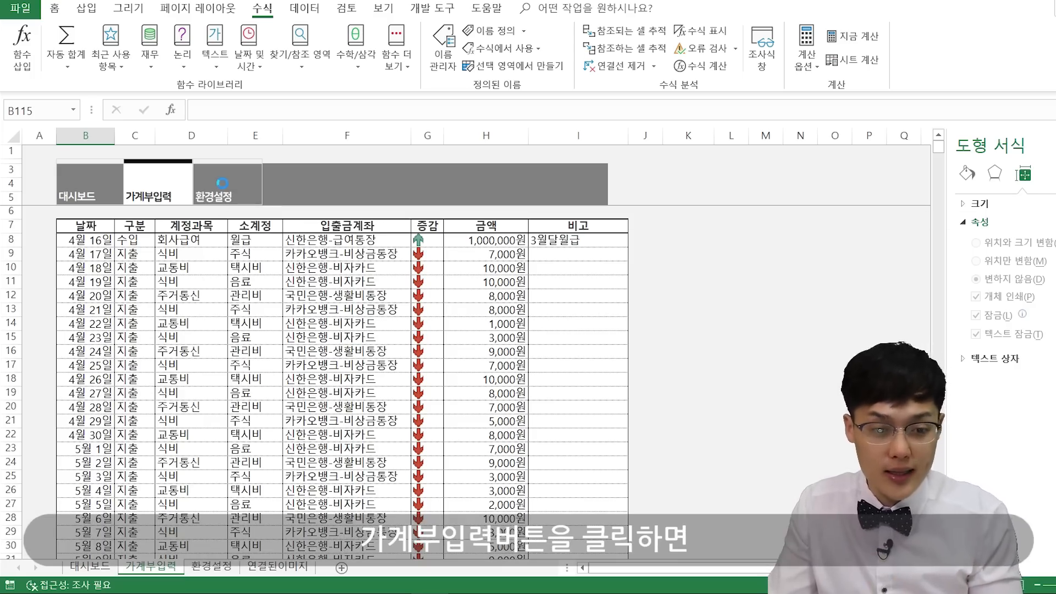
pyautogui.click(167, 189)
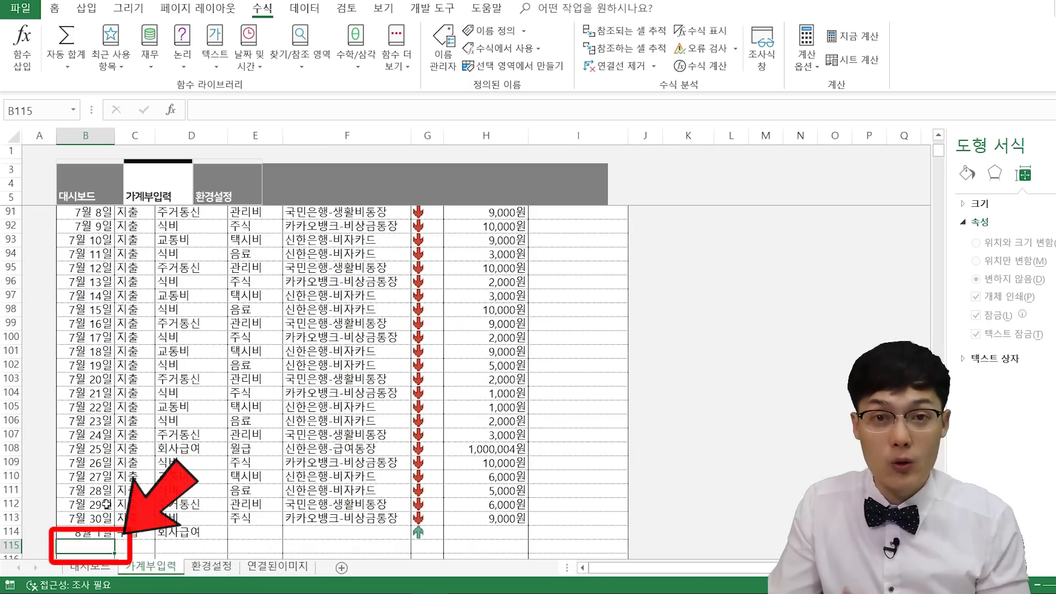
pyautogui.write('8/2')
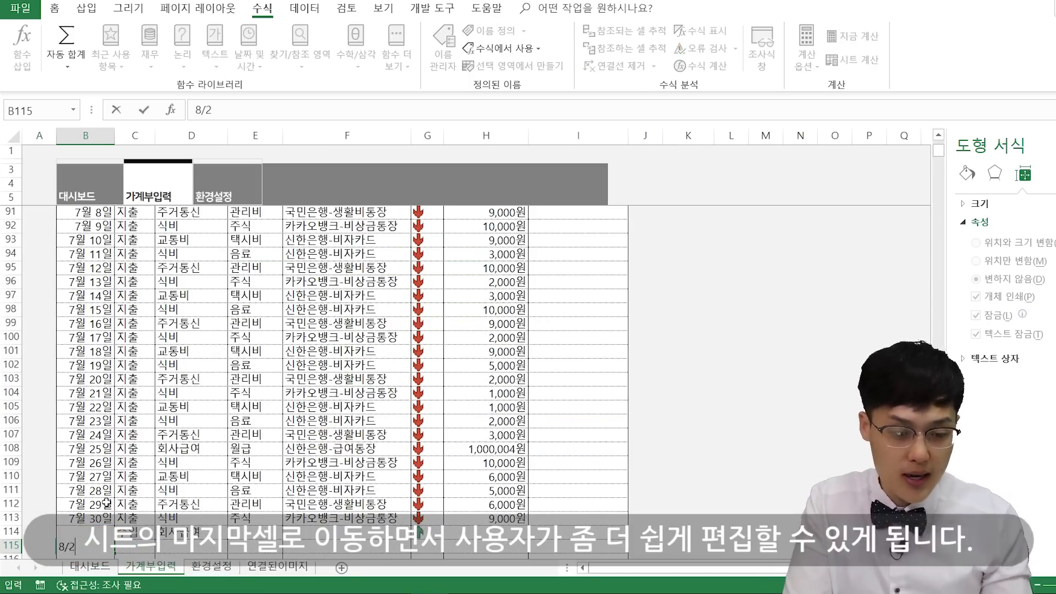
pyautogui.press('Tab')
pyautogui.write('지출')
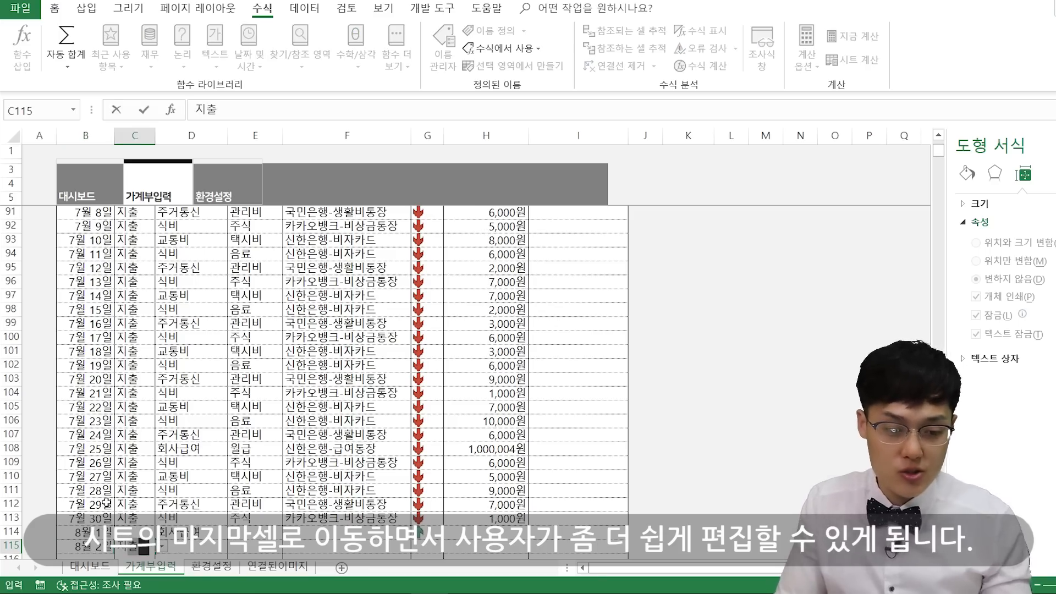
pyautogui.press('Tab')
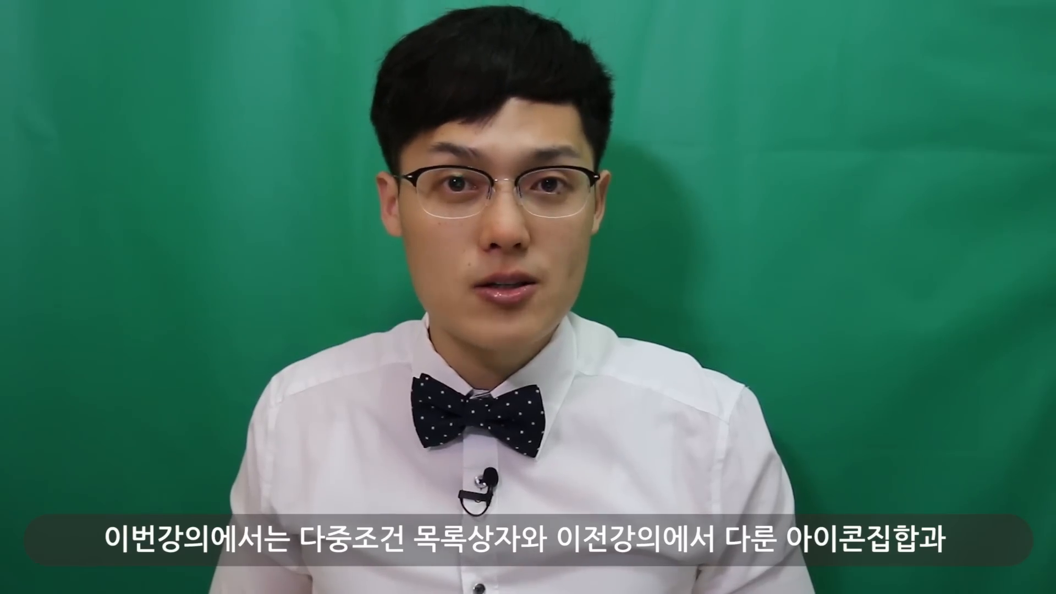